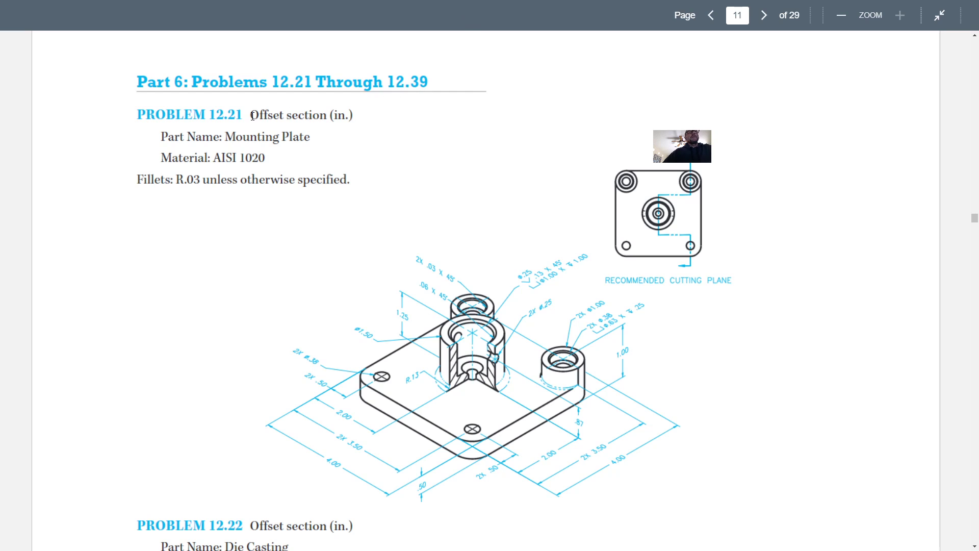
Highlight the 'Offset section' heading in the PDF, then switch to the AutoCAD window.
{"action": "left_click_drag", "start_coordinate": [251, 115], "coordinate": [322, 115]}
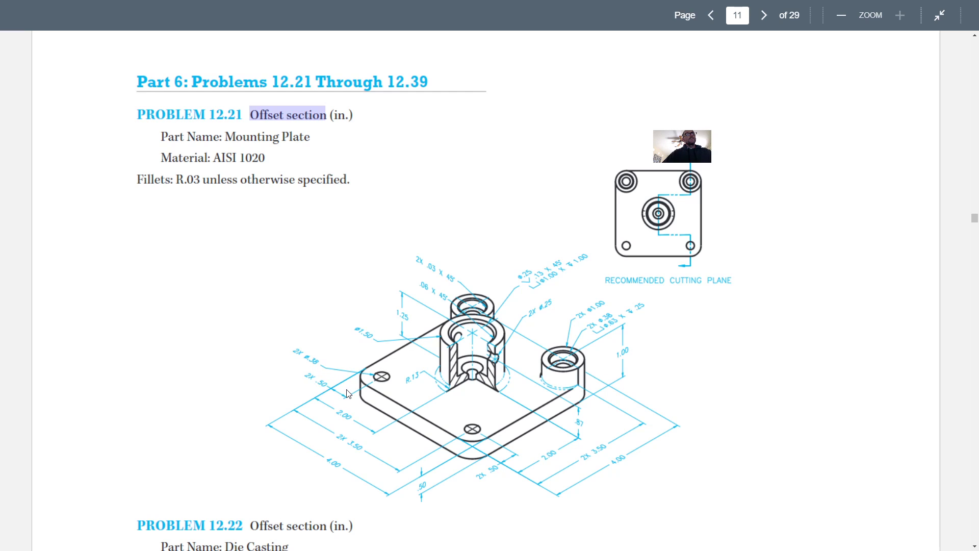
{"action": "key", "text": "alt+Tab"}
{"action": "key", "text": "alt+Tab"}
{"action": "key", "text": "alt+Tab"}
{"action": "key", "text": "alt+Tab"}
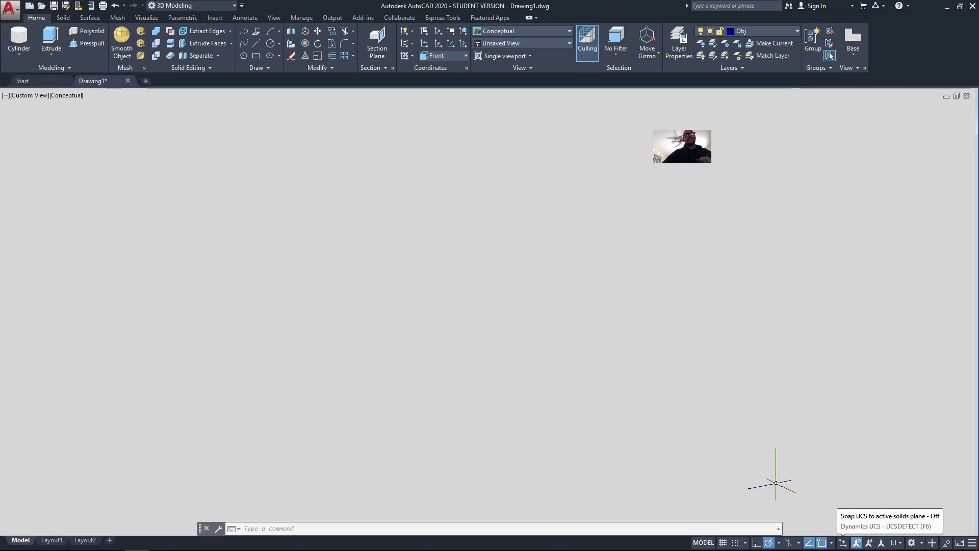
{"action": "left_click", "coordinate": [29, 96]}
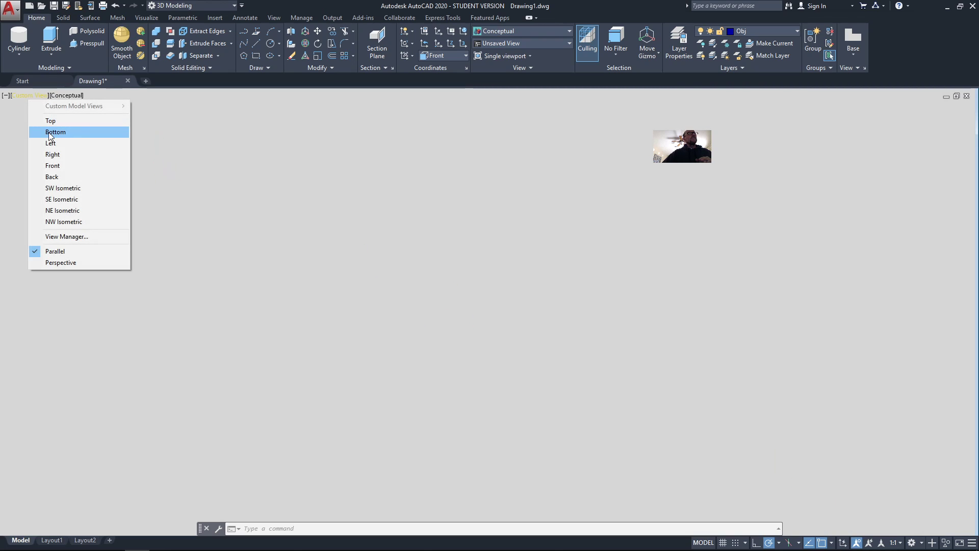
{"action": "left_click", "coordinate": [52, 165]}
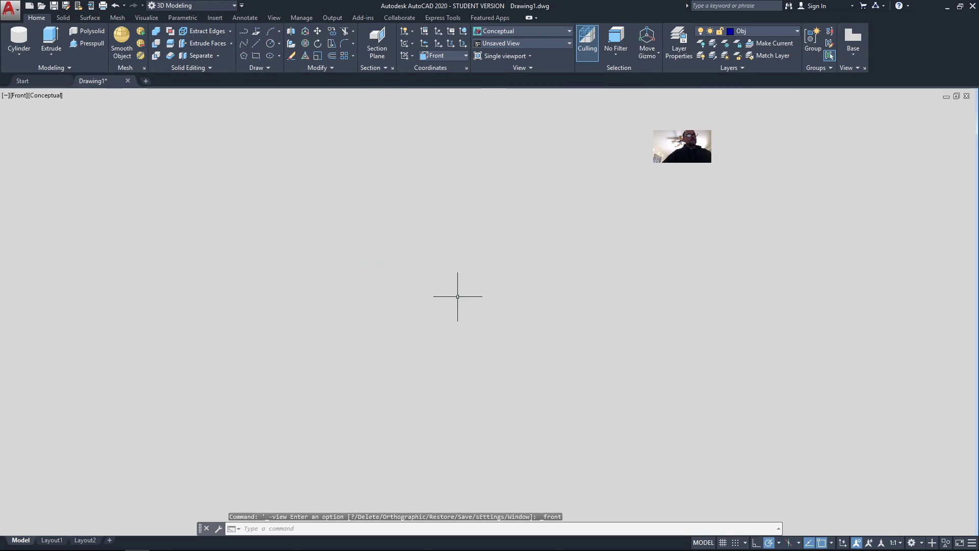
{"action": "middle_click_drag", "start_coordinate": [465, 314], "coordinate": [446, 315], "text": "shift"}
{"action": "mouse_move", "coordinate": [386, 316]}
{"action": "middle_mouse_down", "text": "shift"}
{"action": "mouse_move", "coordinate": [405, 312]}
{"action": "mouse_move", "coordinate": [357, 334]}
{"action": "mouse_move", "coordinate": [429, 350]}
{"action": "middle_mouse_up", "text": "shift"}
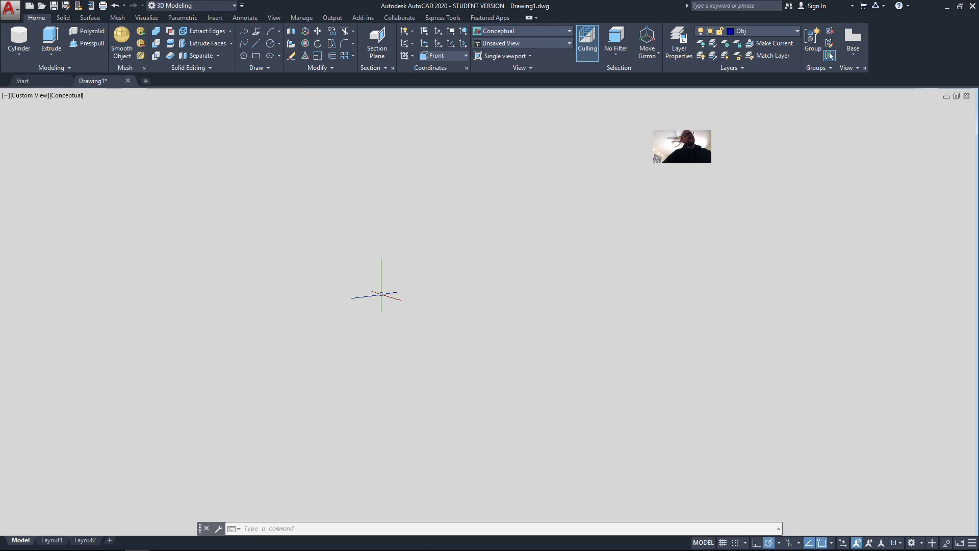
Start a rectangle with 0.5 fillet corners and 0.5 thickness.
{"action": "left_click", "coordinate": [254, 57]}
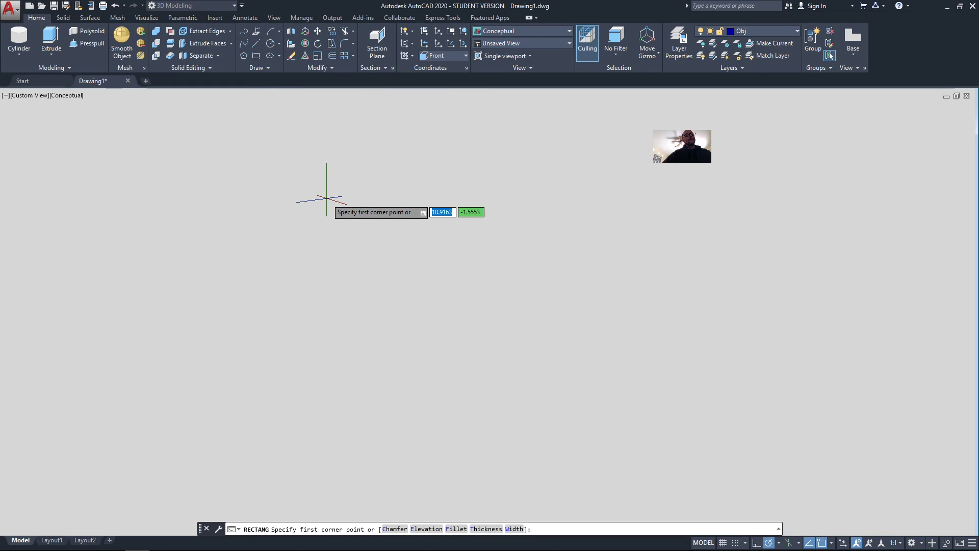
{"action": "left_click", "coordinate": [456, 529]}
{"action": "type", "text": ".5"}
{"action": "key", "text": "Return"}
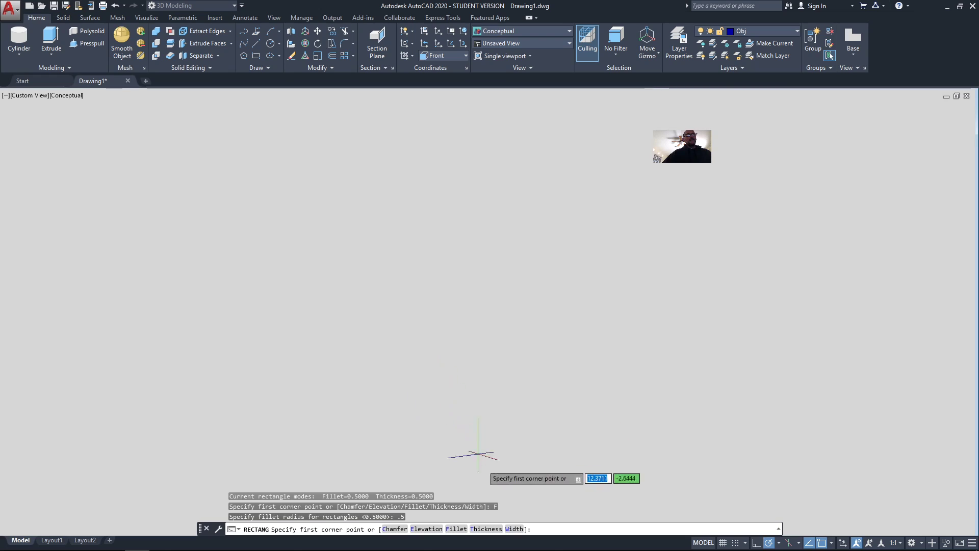
{"action": "left_click", "coordinate": [482, 529]}
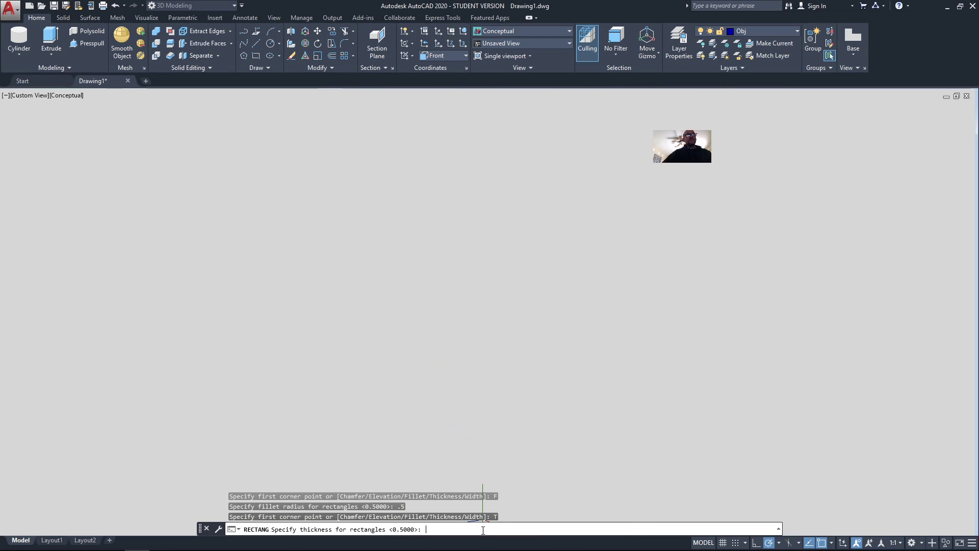
{"action": "key", "text": "Return"}
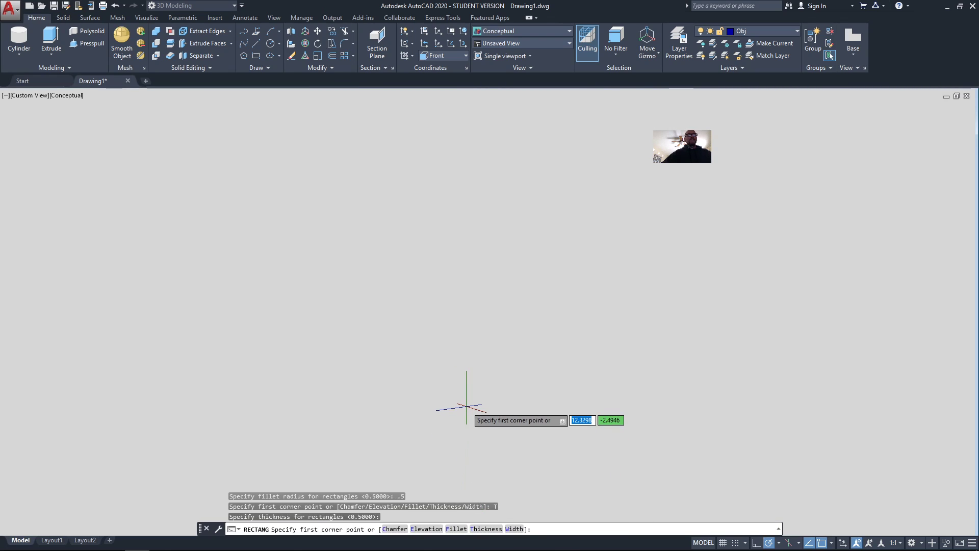
Place the rectangle at 4 by 4 (@4,4) and orbit to view it upright.
{"action": "left_click", "coordinate": [331, 210]}
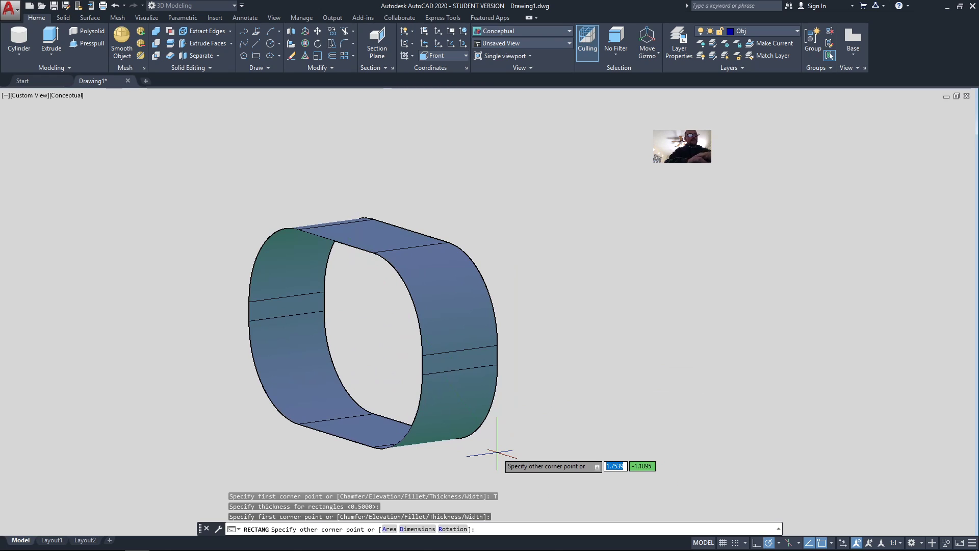
{"action": "type", "text": "4"}
{"action": "key", "text": "Tab"}
{"action": "type", "text": "4"}
{"action": "key", "text": "Return"}
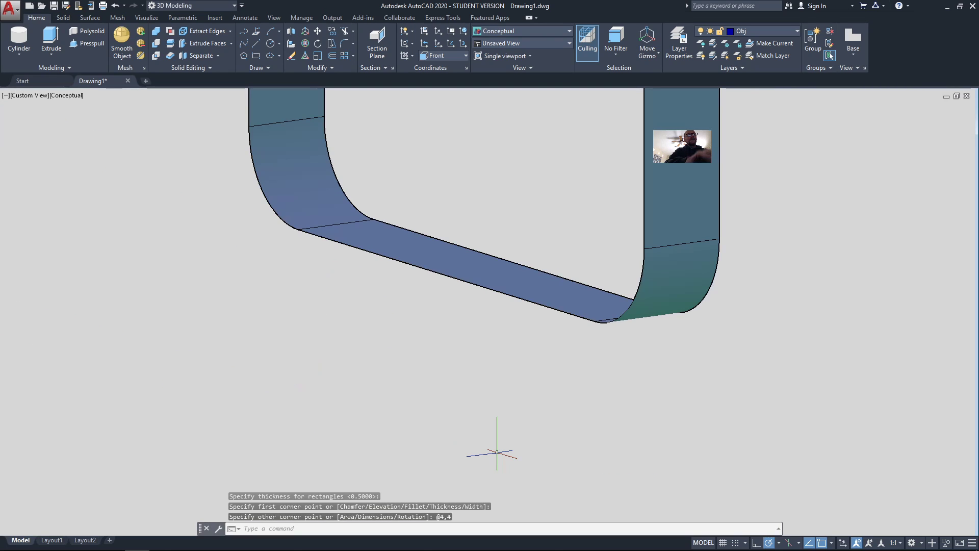
{"action": "scroll", "coordinate": [525, 260], "scroll_direction": "down", "scroll_amount": 5}
{"action": "scroll", "coordinate": [516, 242], "scroll_direction": "up", "scroll_amount": 2}
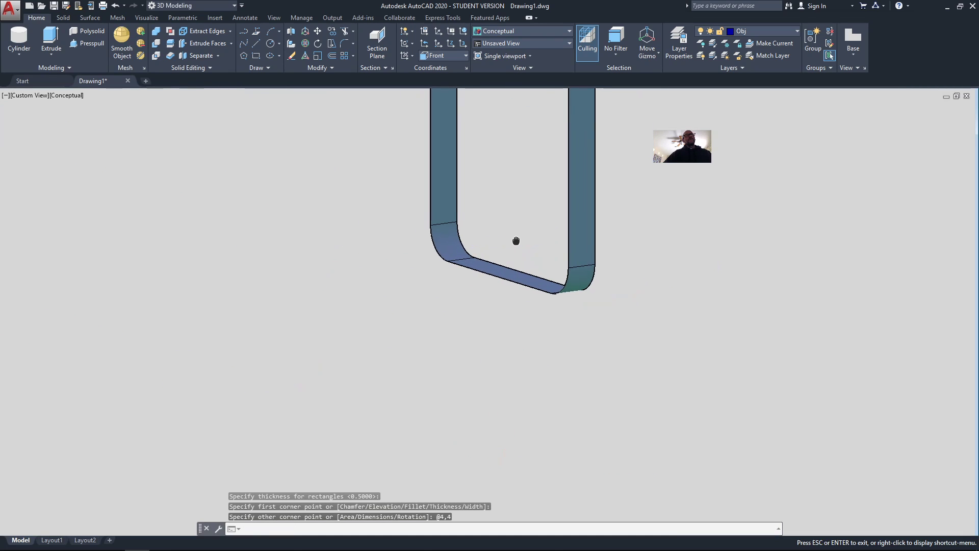
{"action": "mouse_move", "coordinate": [516, 242]}
{"action": "middle_mouse_down", "text": "shift"}
{"action": "mouse_move", "coordinate": [477, 367]}
{"action": "mouse_move", "coordinate": [471, 358]}
{"action": "middle_mouse_up", "text": "shift"}
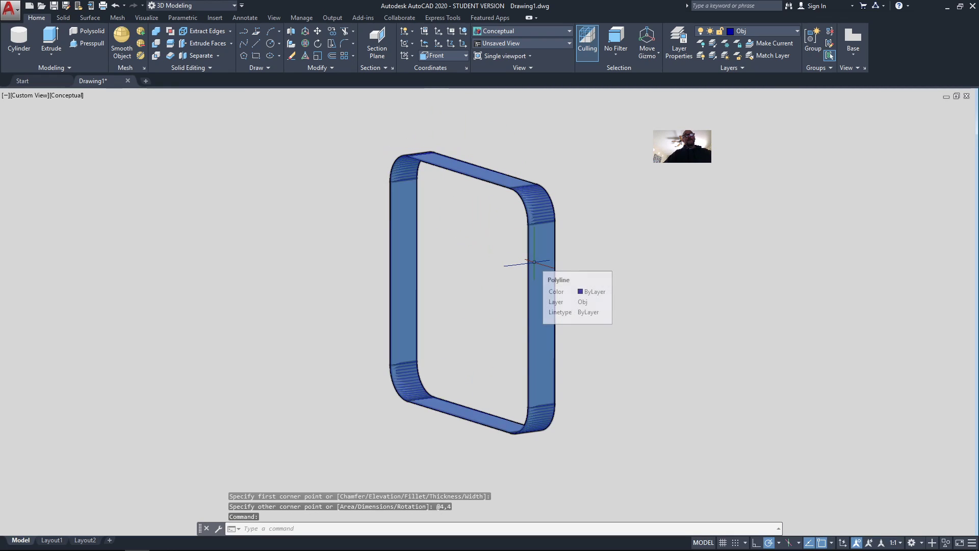
Convert the rounded 4×4 ring into a solid slab and set the visual style to 2D Wireframe.
{"action": "left_click", "coordinate": [536, 363]}
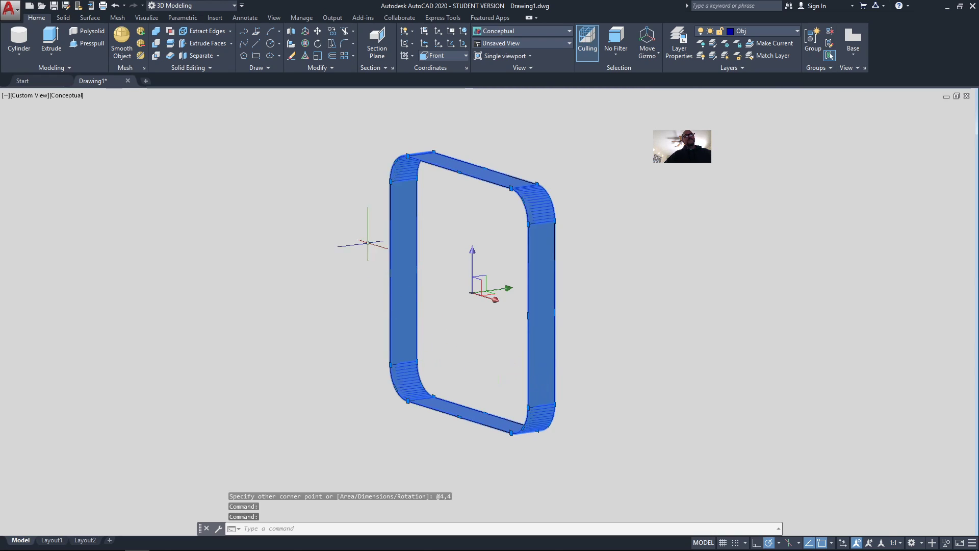
{"action": "left_click", "coordinate": [208, 68]}
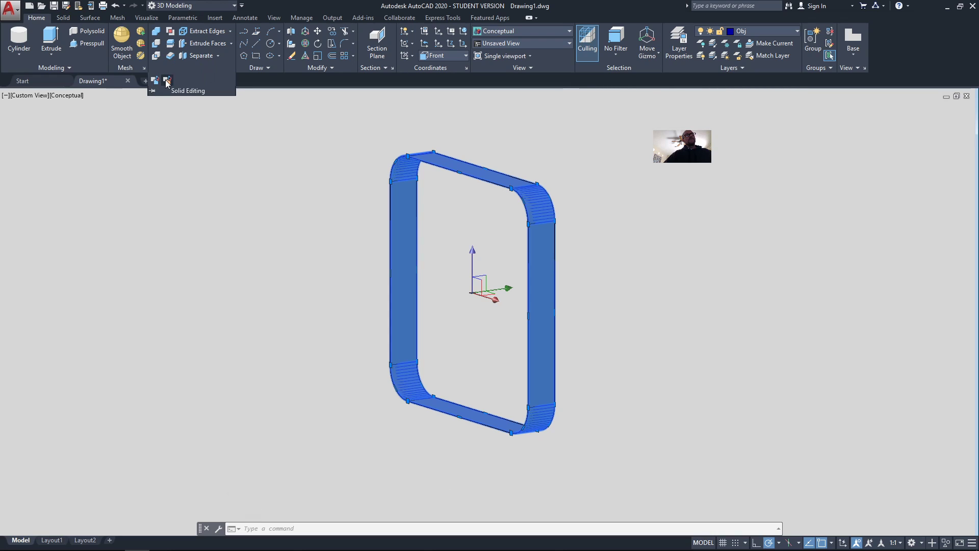
{"action": "left_click", "coordinate": [155, 82]}
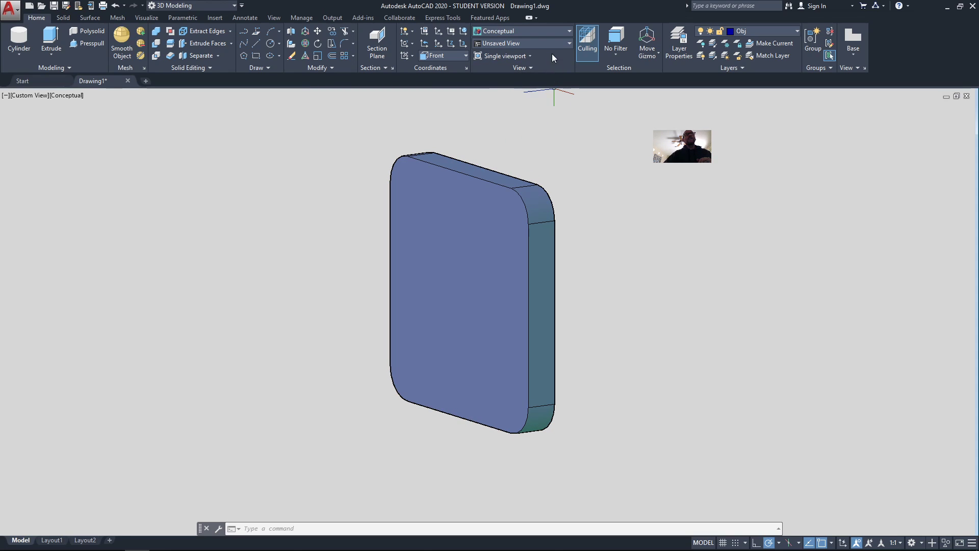
{"action": "left_click", "coordinate": [555, 31]}
{"action": "left_click", "coordinate": [505, 49]}
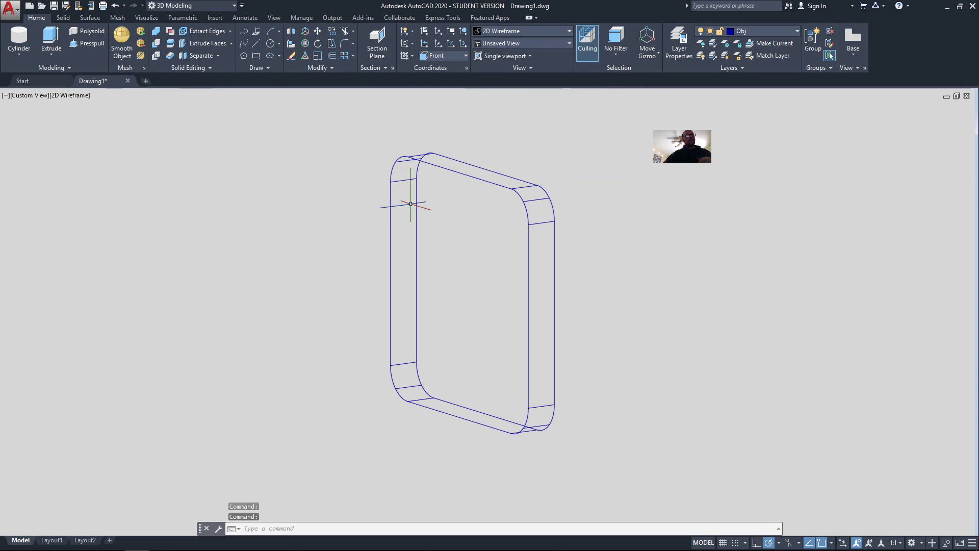
Add a 0.5-radius, 0.5-tall cylinder at the slab's top-left corner, checking the PDF for reference.
{"action": "key", "text": "alt+Tab"}
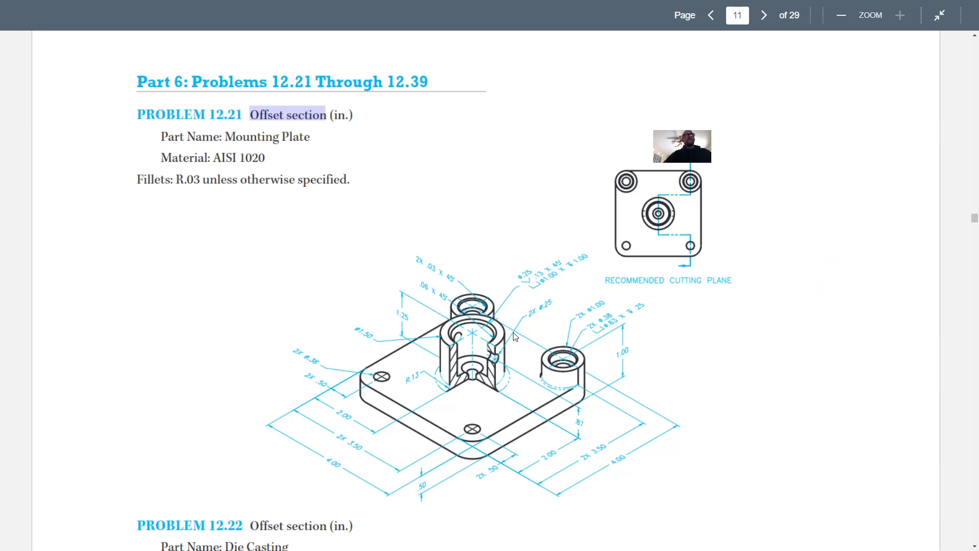
{"action": "key", "text": "alt+Tab"}
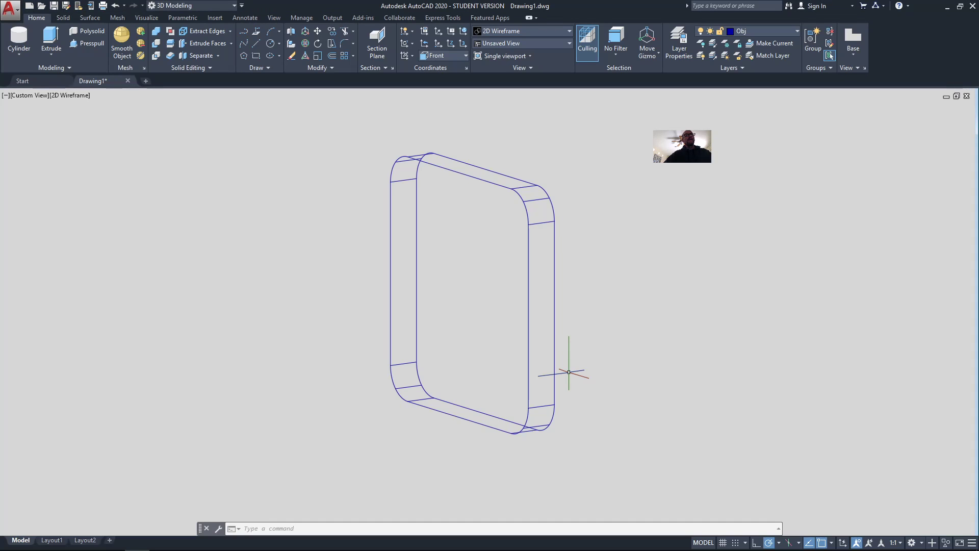
{"action": "left_click", "coordinate": [19, 39]}
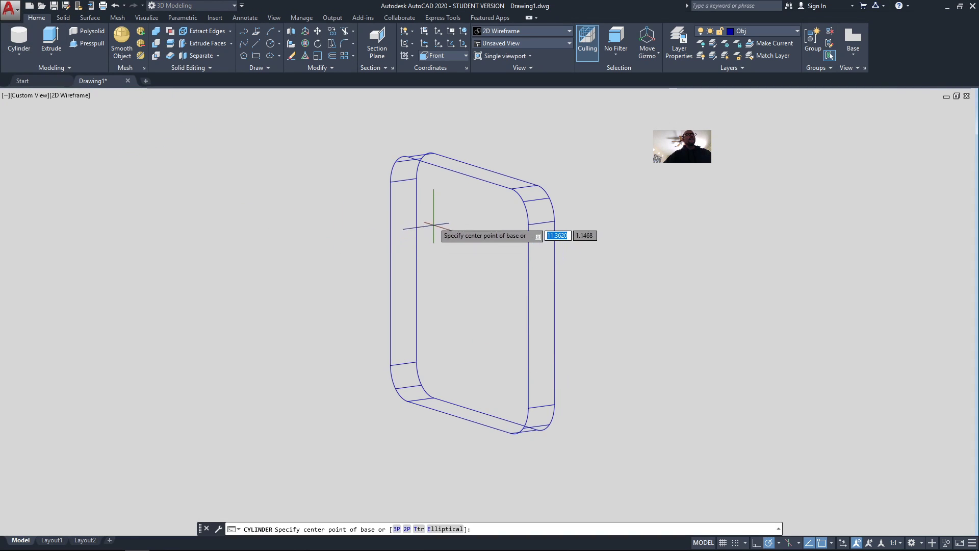
{"action": "left_click", "coordinate": [407, 187]}
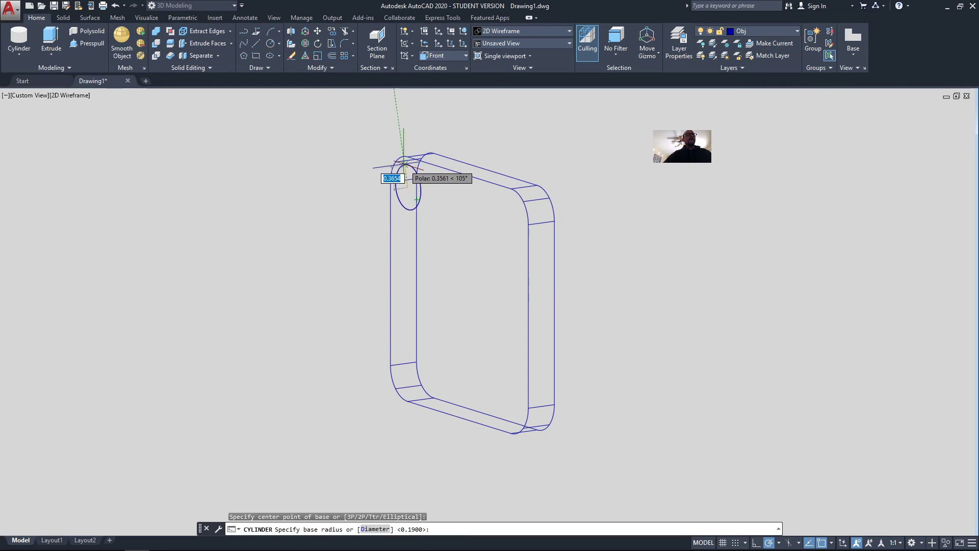
{"action": "type", "text": ".5"}
{"action": "key", "text": "Return"}
{"action": "key", "text": "alt+Tab"}
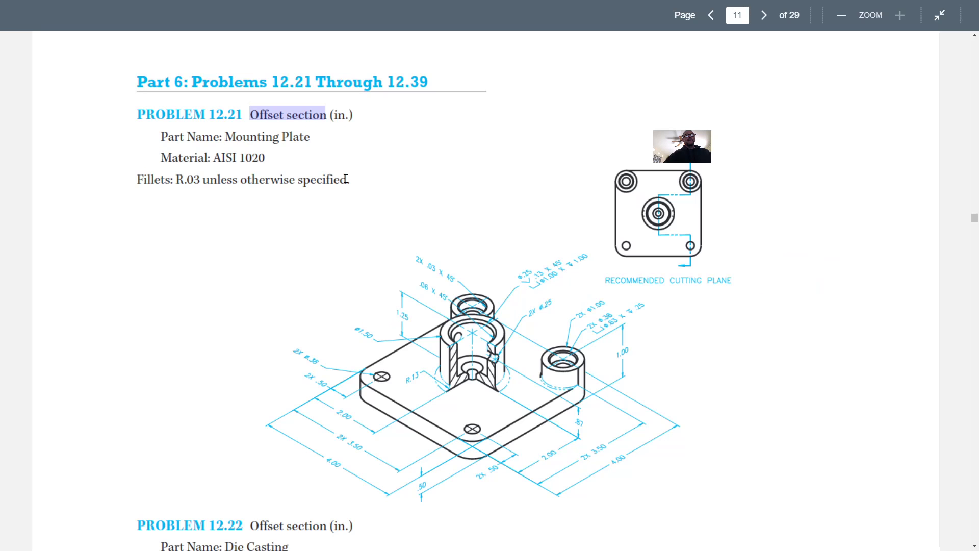
{"action": "key", "text": "alt+Tab"}
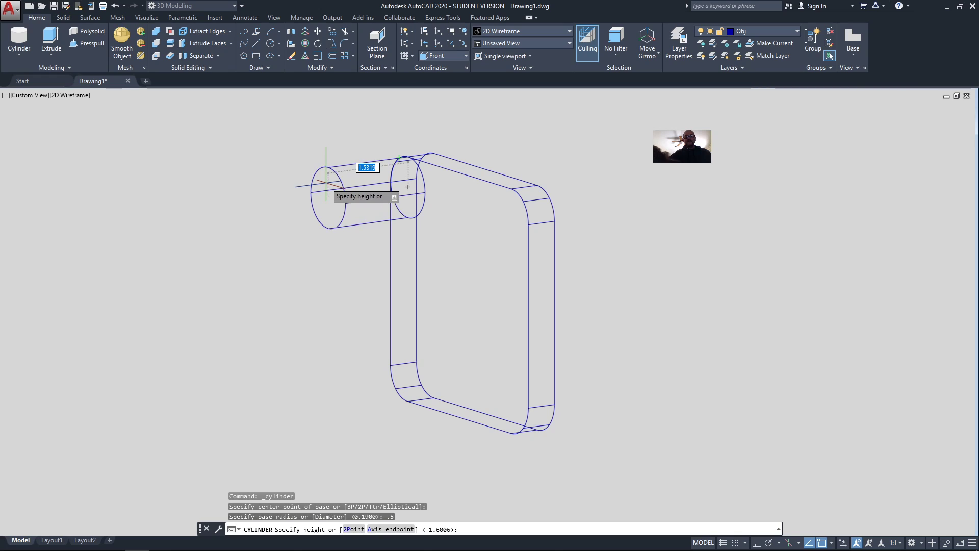
{"action": "type", "text": ".5"}
{"action": "key", "text": "Return"}
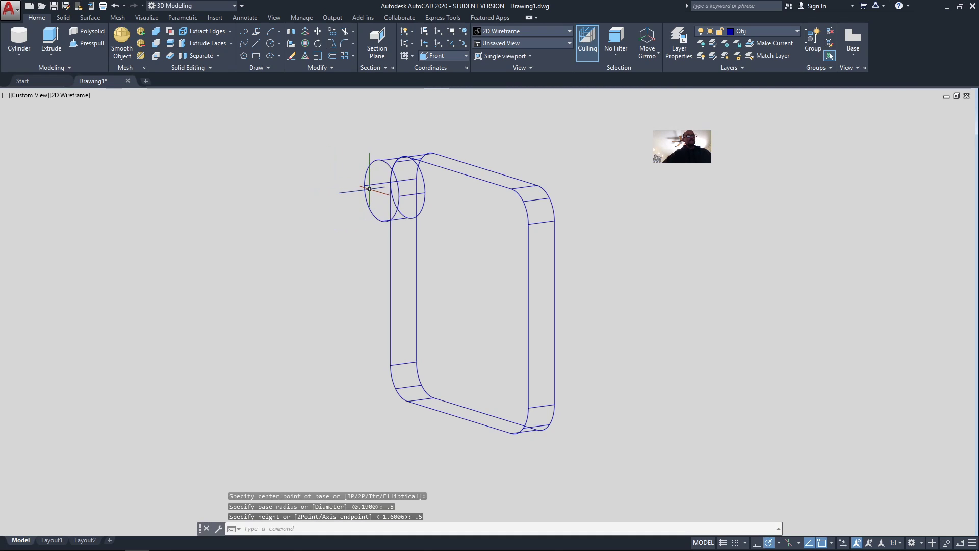
Add a matching 0.5-radius, 0.5-tall cylinder at the top-right corner.
{"action": "key", "text": "Return"}
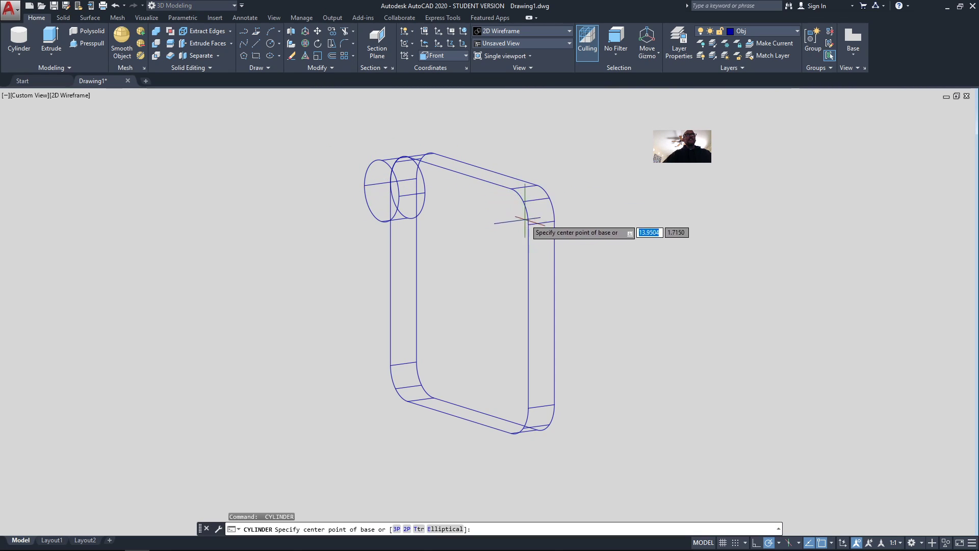
{"action": "left_click", "coordinate": [510, 220]}
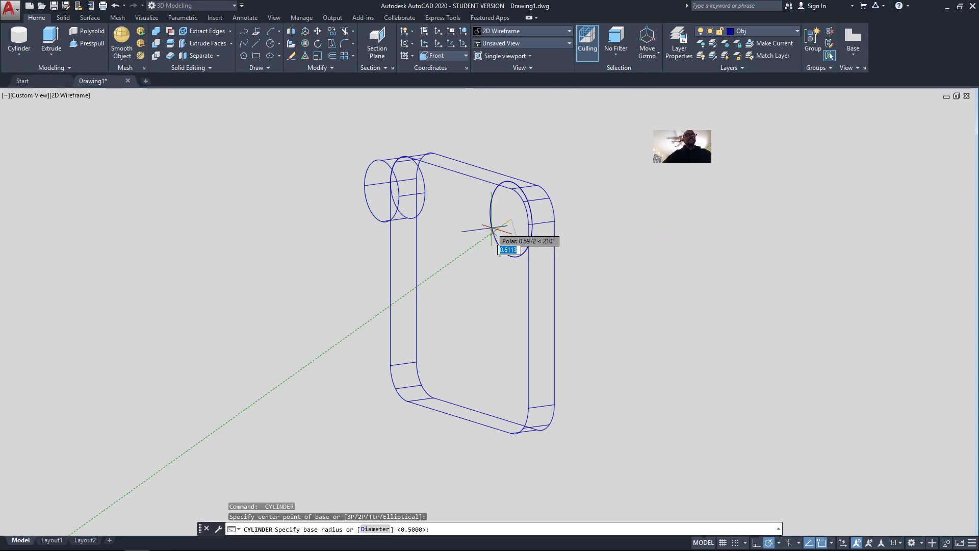
{"action": "left_click", "coordinate": [494, 230]}
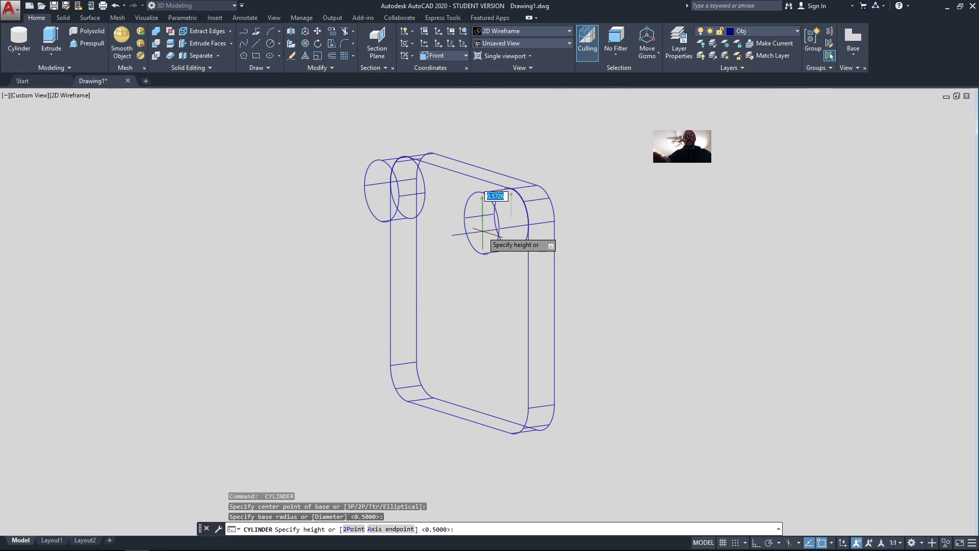
{"action": "type", "text": ".5"}
{"action": "key", "text": "Return"}
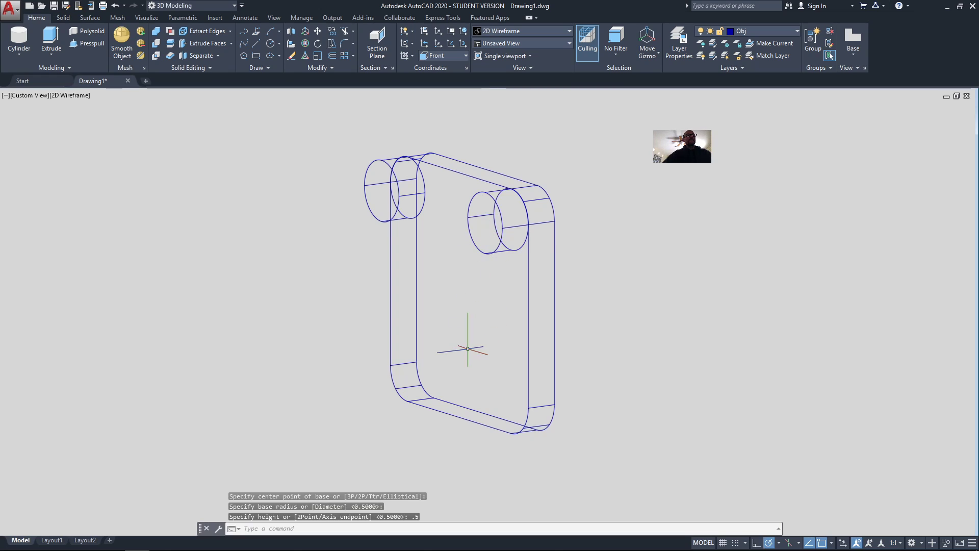
Add two 0.19-radius horizontal cylinders through the plate's lower corners, setting lengths by picked endpoints.
{"action": "key", "text": "Return"}
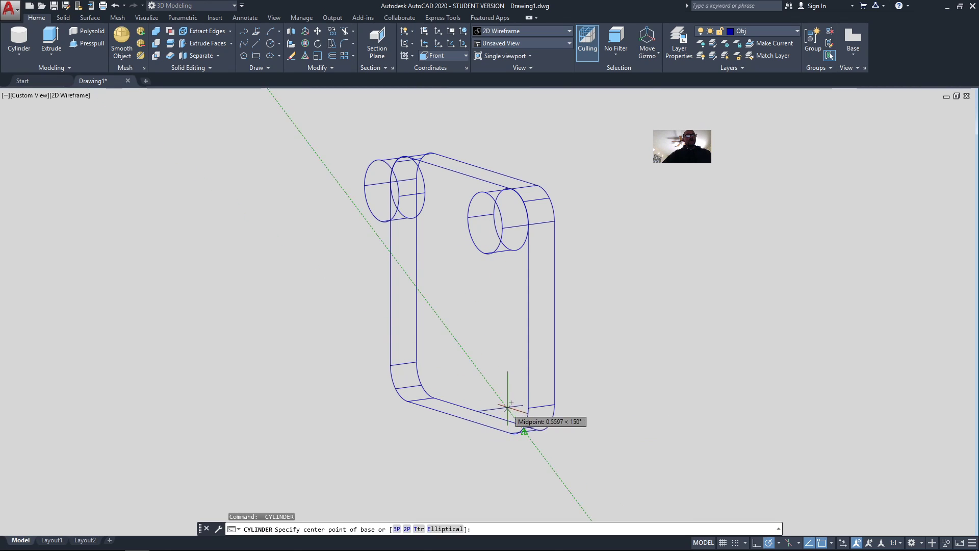
{"action": "left_click", "coordinate": [509, 404]}
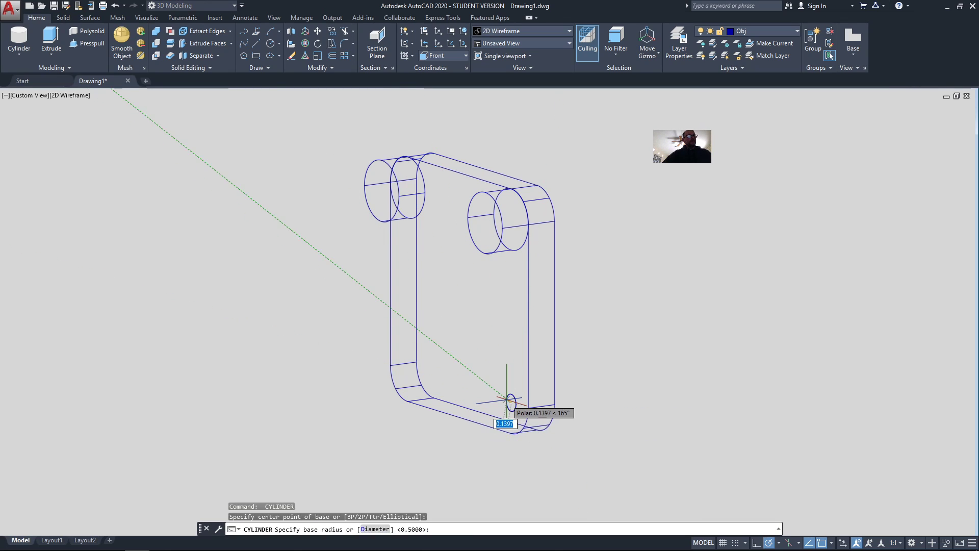
{"action": "key", "text": "alt+Tab"}
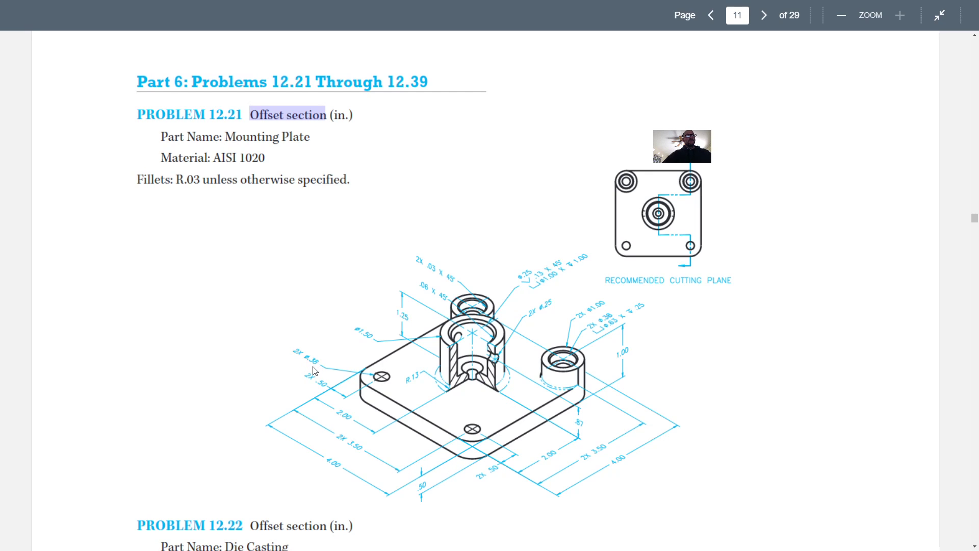
{"action": "key", "text": "alt+Tab"}
{"action": "type", "text": ".1"}
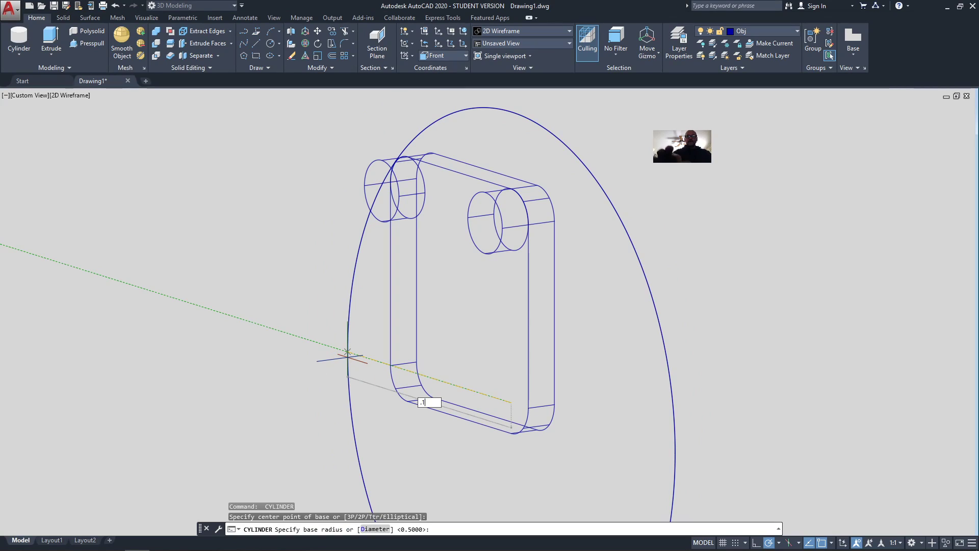
{"action": "type", "text": "9"}
{"action": "key", "text": "Return"}
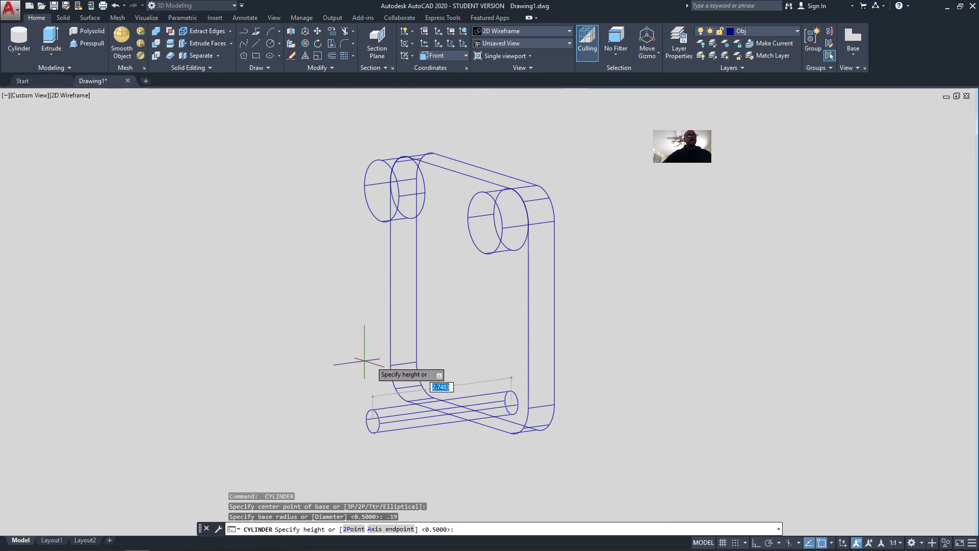
{"action": "left_click", "coordinate": [604, 372]}
{"action": "key", "text": "Return"}
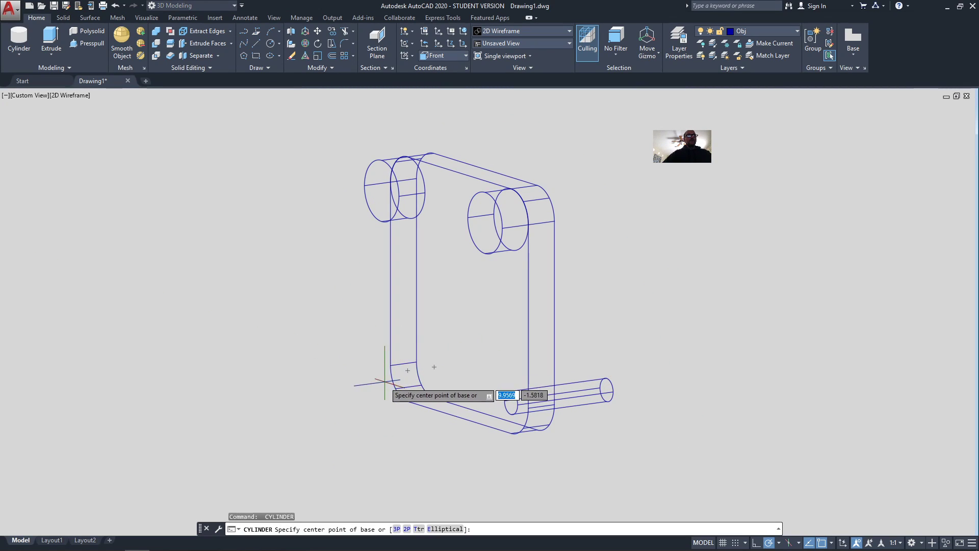
{"action": "left_click", "coordinate": [408, 371]}
{"action": "key", "text": "Return"}
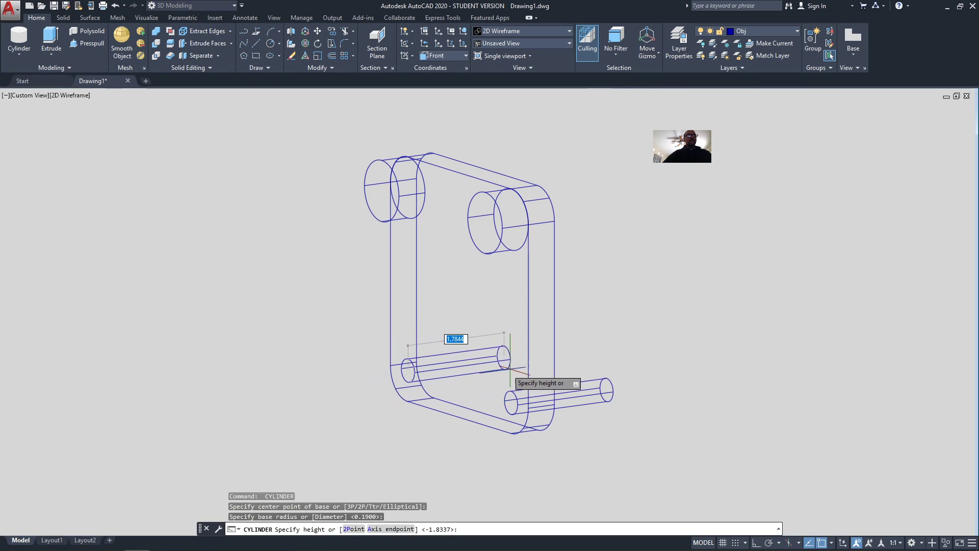
{"action": "left_click", "coordinate": [514, 359]}
Add thin horizontal cylinders through the upper-right and upper-left bosses, then switch to the reference PDF.
{"action": "key", "text": "Return"}
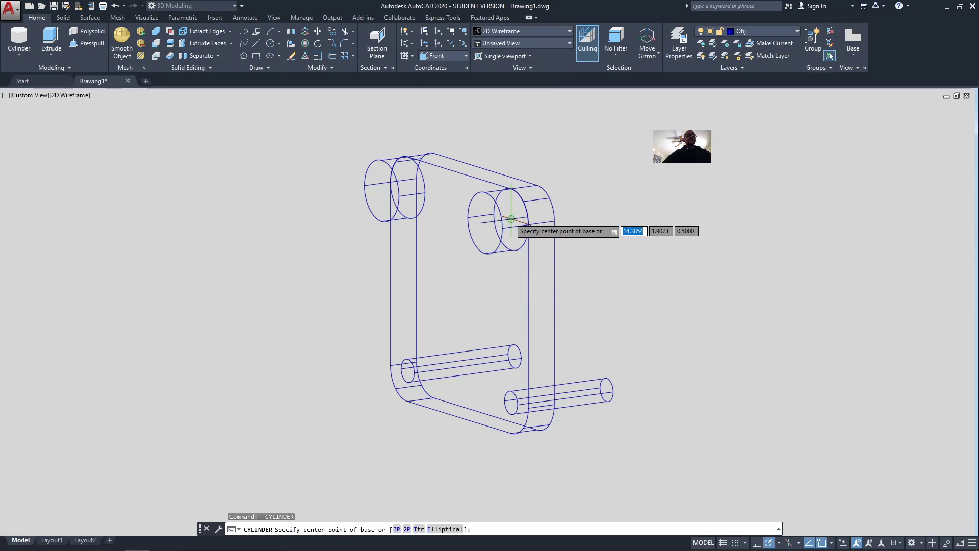
{"action": "left_click", "coordinate": [485, 223]}
{"action": "left_click", "coordinate": [502, 227]}
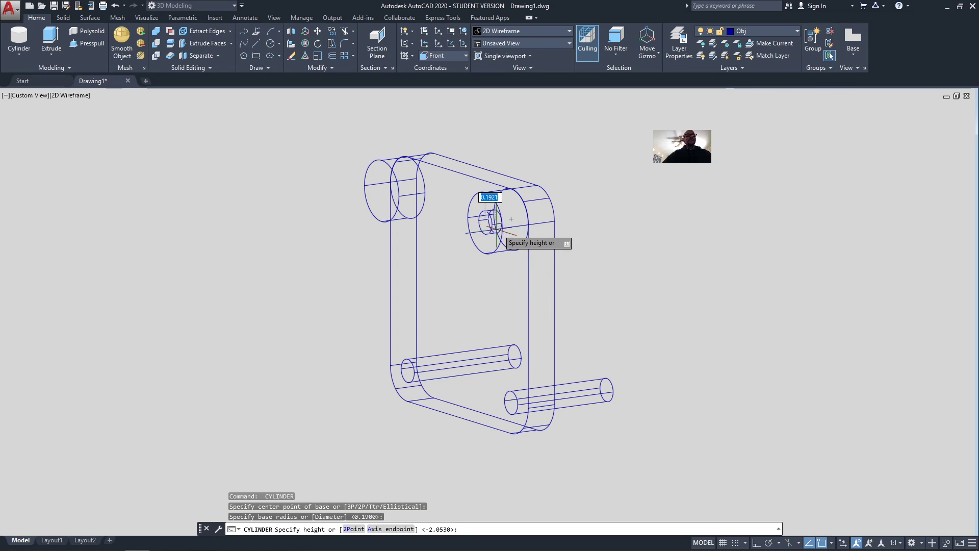
{"action": "left_click", "coordinate": [544, 188]}
{"action": "key", "text": "Return"}
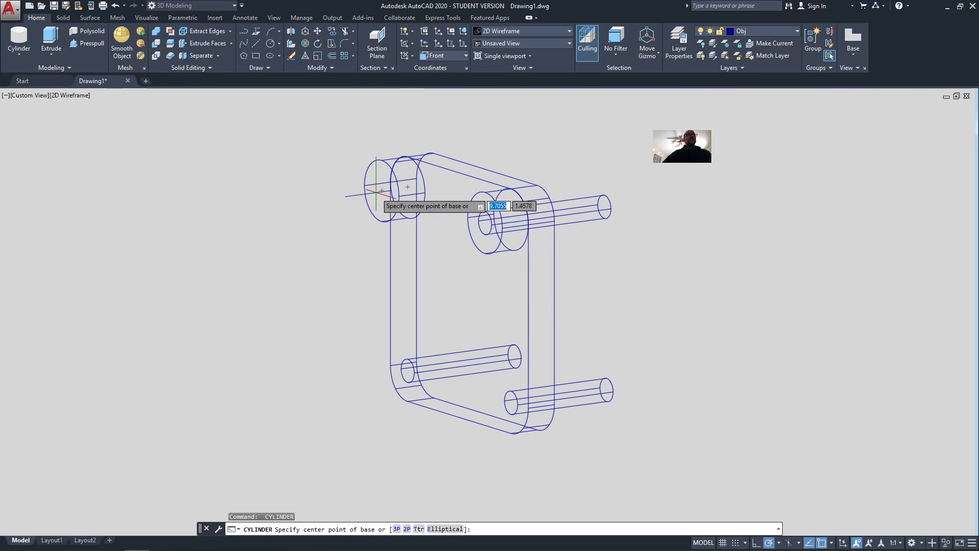
{"action": "left_click", "coordinate": [381, 190]}
{"action": "left_click", "coordinate": [549, 179]}
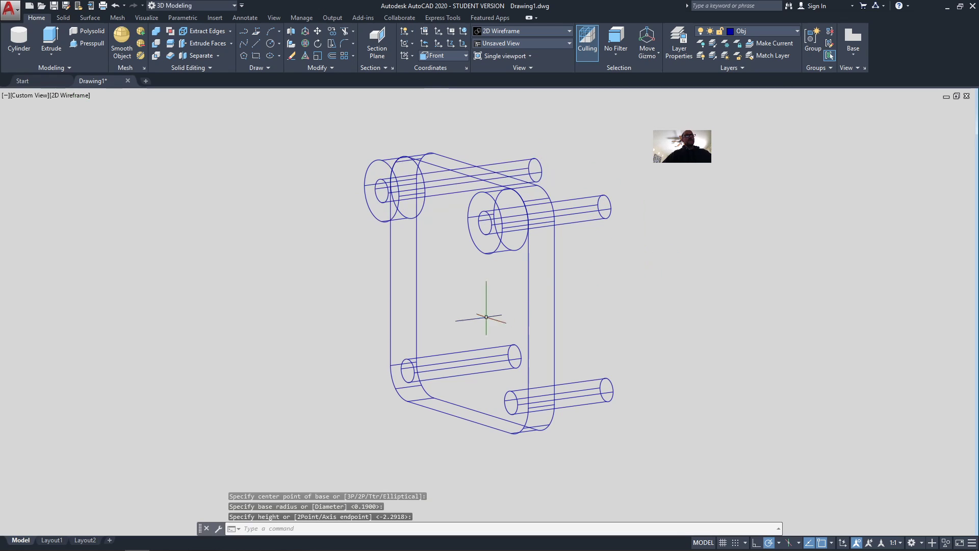
{"action": "key", "text": "alt+Tab"}
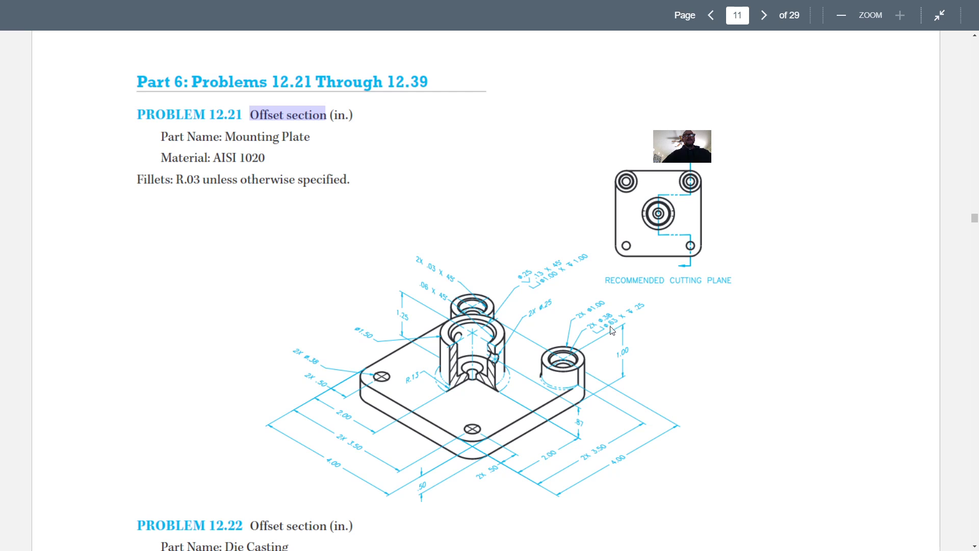
Add a 0.63-diameter, 0.25-tall cylinder on the upper-right boss.
{"action": "key", "text": "alt+Tab"}
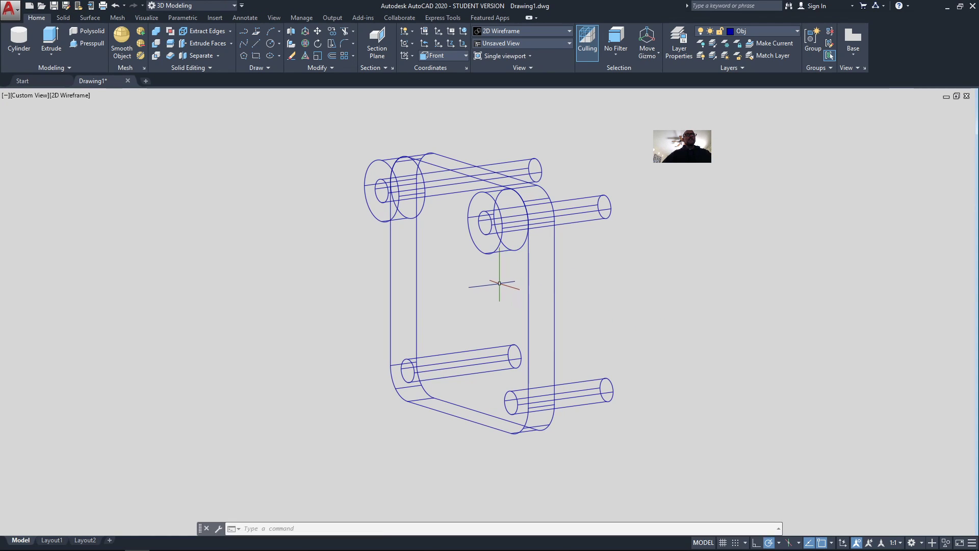
{"action": "key", "text": "Return"}
{"action": "left_click", "coordinate": [485, 222]}
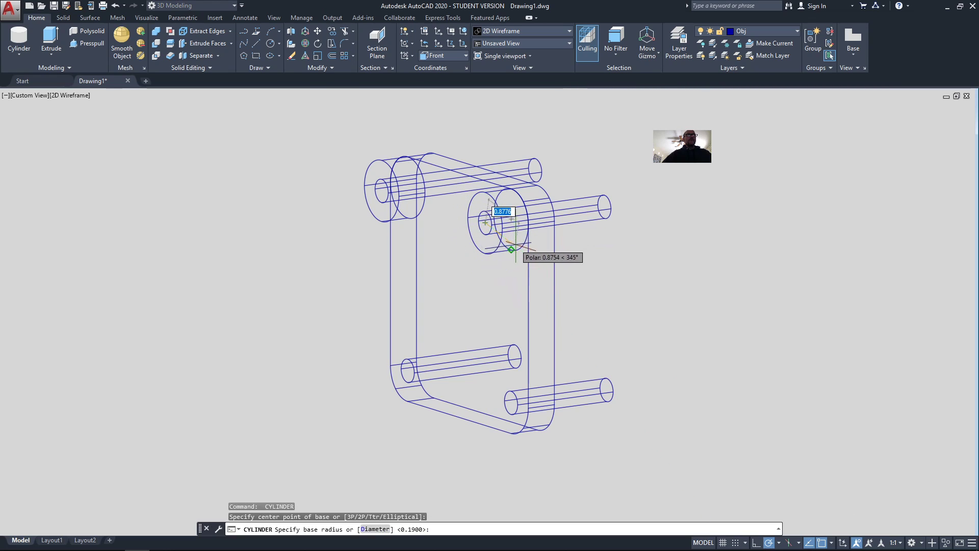
{"action": "type", "text": "d"}
{"action": "key", "text": "Return"}
{"action": "type", "text": ".63"}
{"action": "key", "text": "Return"}
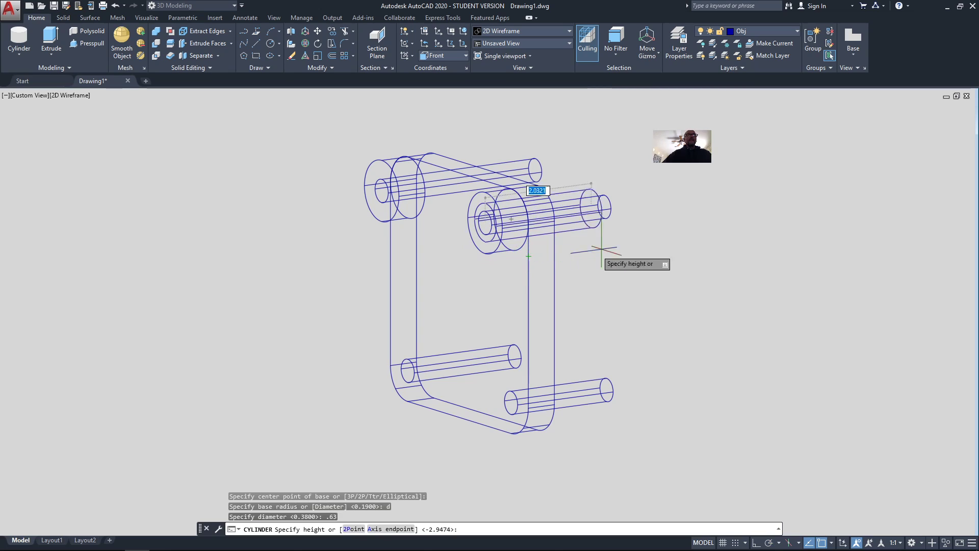
{"action": "type", "text": ".25"}
{"action": "key", "text": "Return"}
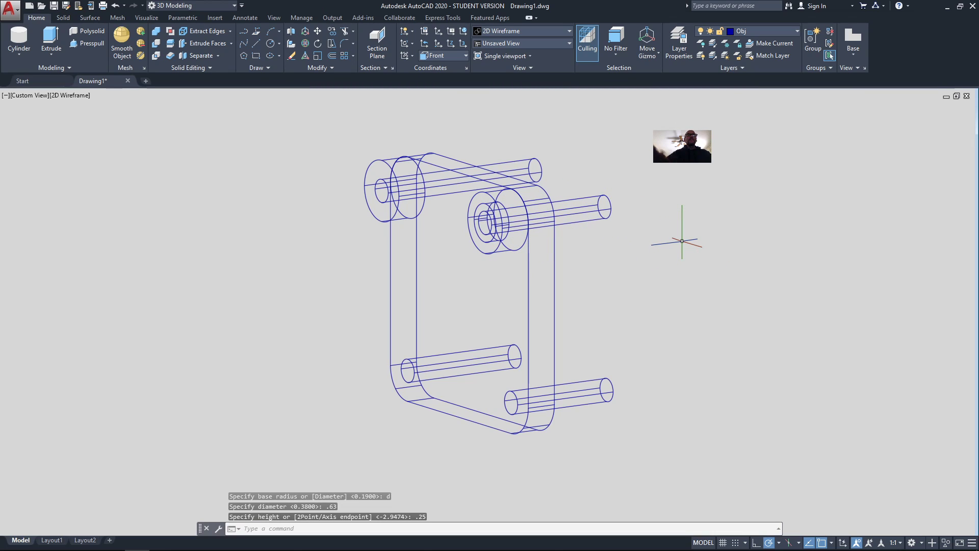
Add a matching 0.315-radius, 0.25-tall cylinder on the upper-left boss.
{"action": "key", "text": "Return"}
{"action": "left_click", "coordinate": [381, 191]}
{"action": "key", "text": "Return"}
{"action": "type", "text": ".25"}
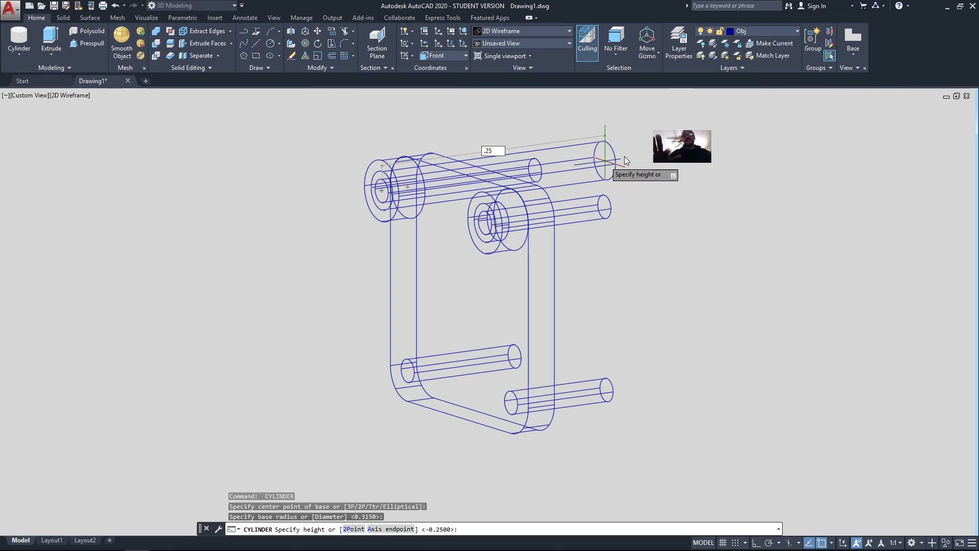
{"action": "key", "text": "Return"}
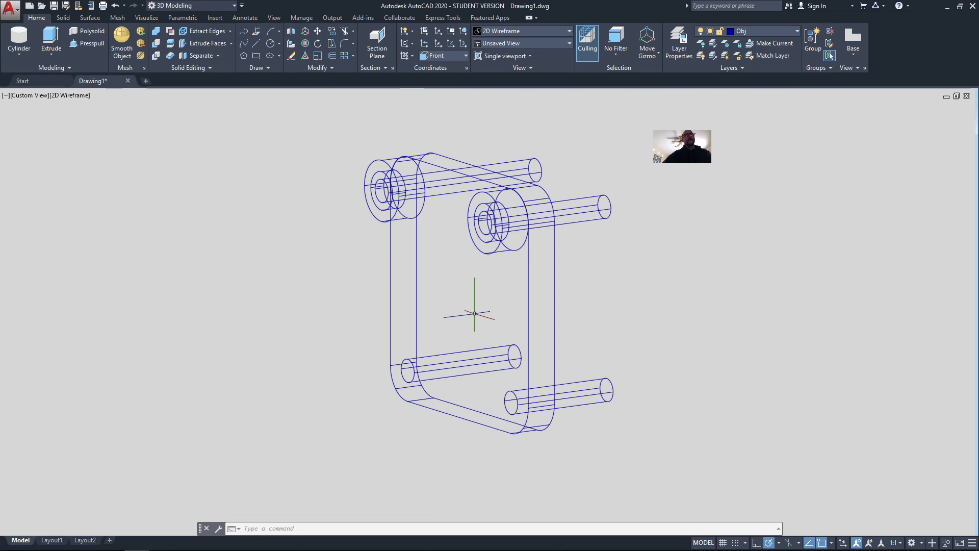
Add a 0.75-radius, 1.25-tall cylinder centred 2 units along the edge at the plate's middle.
{"action": "left_click", "coordinate": [18, 35]}
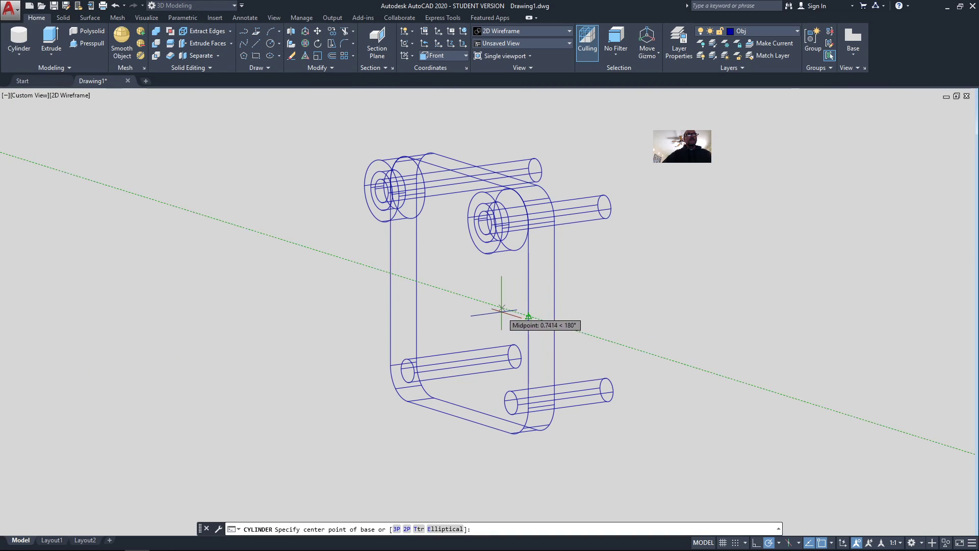
{"action": "type", "text": "2"}
{"action": "key", "text": "Return"}
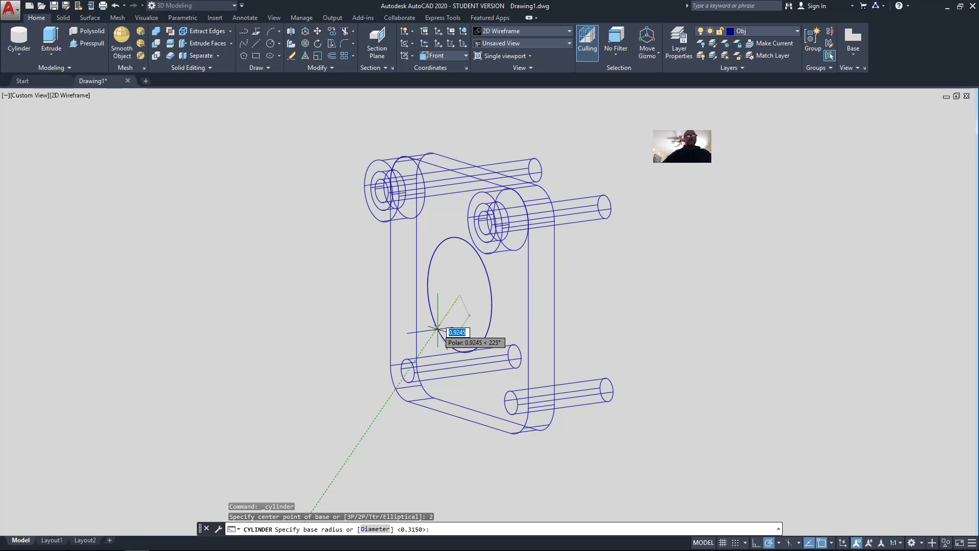
{"action": "type", "text": ".7"}
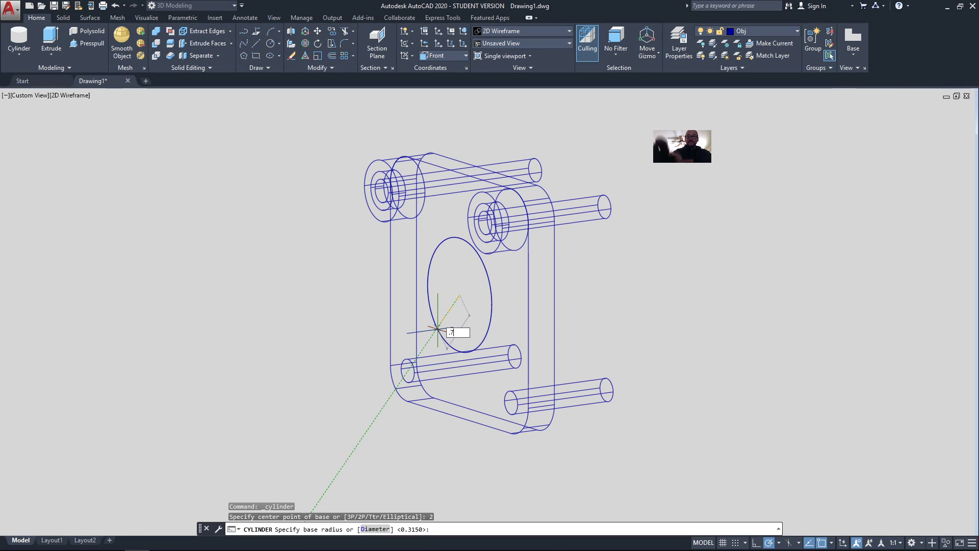
{"action": "type", "text": "5"}
{"action": "key", "text": "Return"}
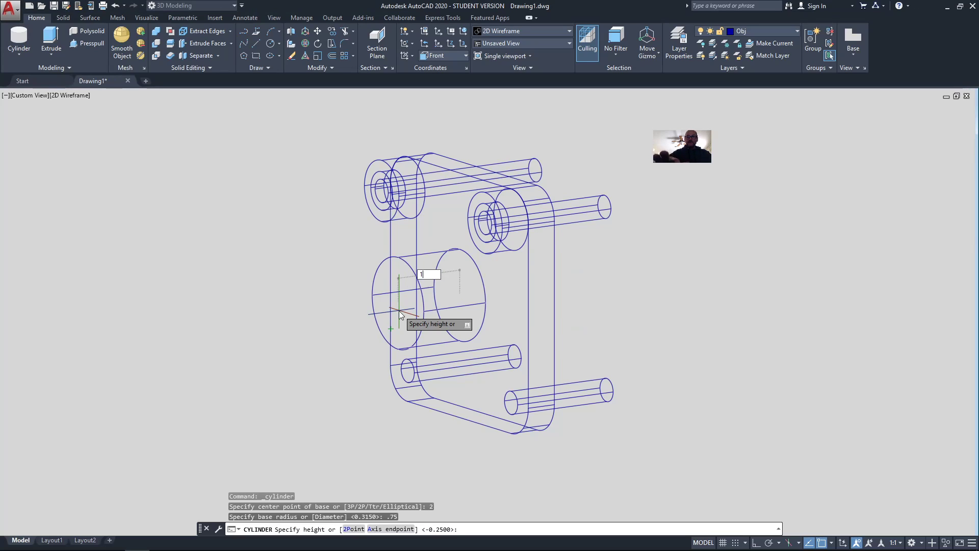
{"action": "type", "text": "1.25"}
{"action": "key", "text": "Return"}
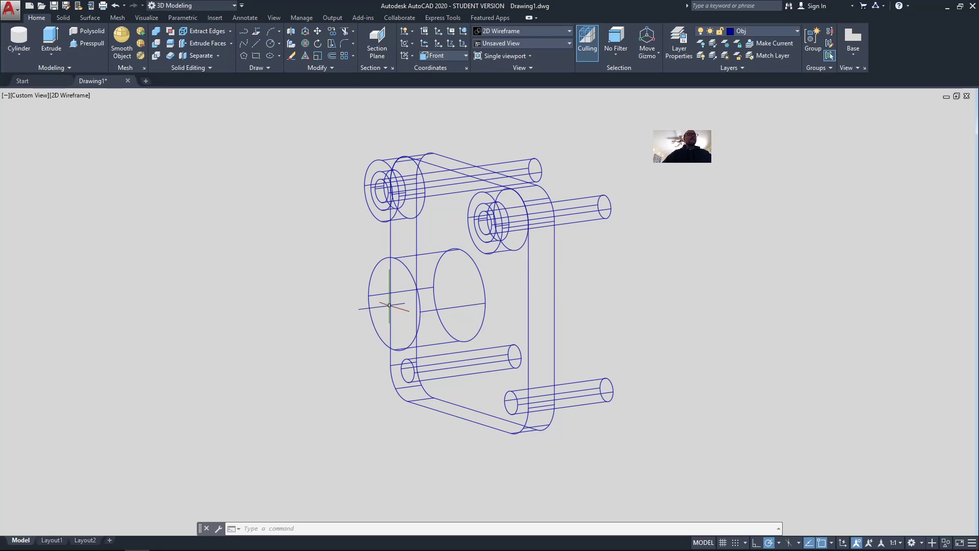
Add a 0.5-radius, 1-tall cylinder inside the central boss.
{"action": "left_click", "coordinate": [18, 38]}
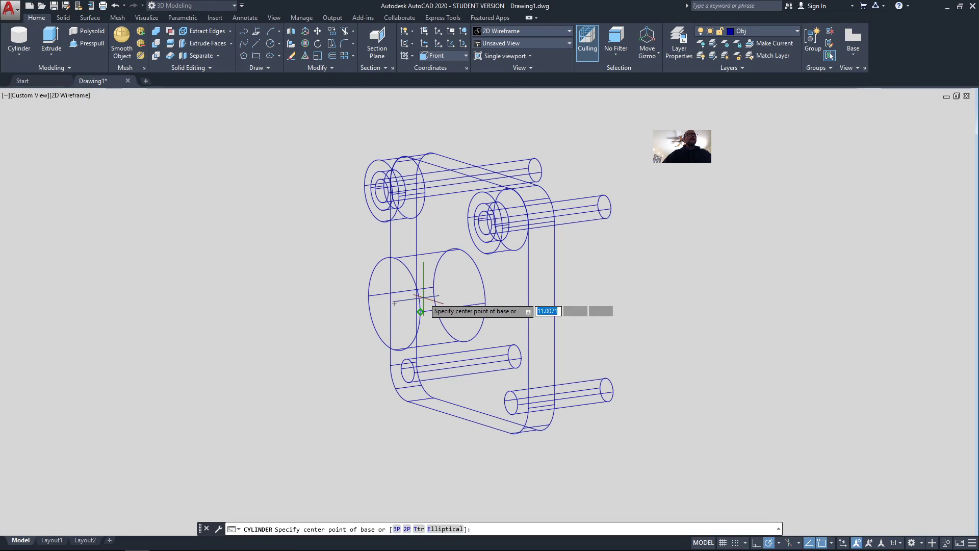
{"action": "left_click", "coordinate": [394, 304]}
{"action": "type", "text": ".5"}
{"action": "key", "text": "Return"}
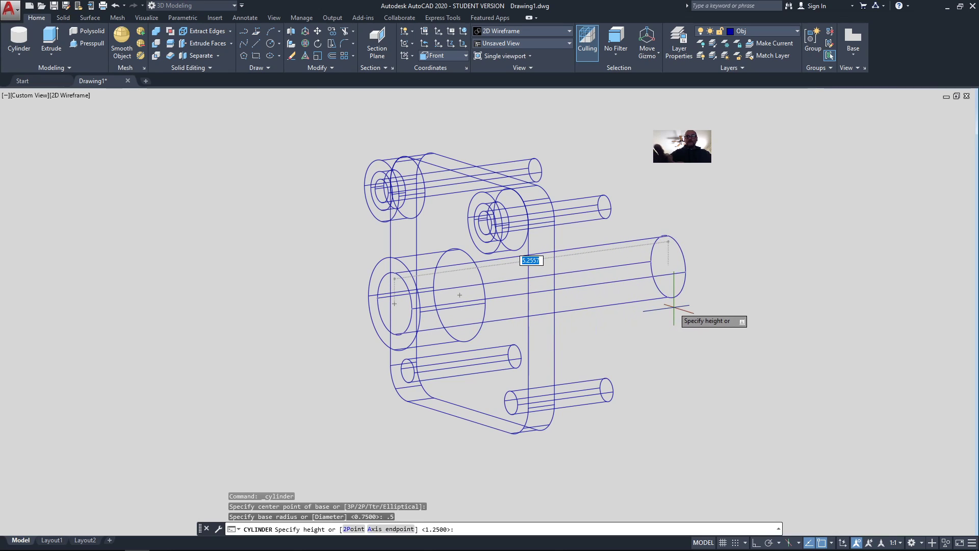
{"action": "type", "text": "1"}
{"action": "key", "text": "Return"}
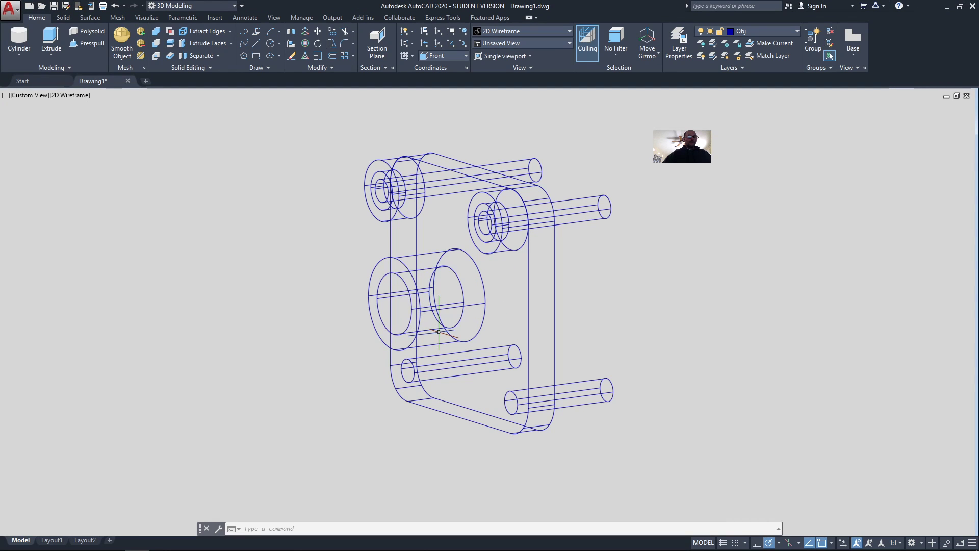
{"action": "type", "text": "cylinder"}
Add a 0.125-radius cylinder through the central boss, dragging a long length to the right.
{"action": "key", "text": "Return"}
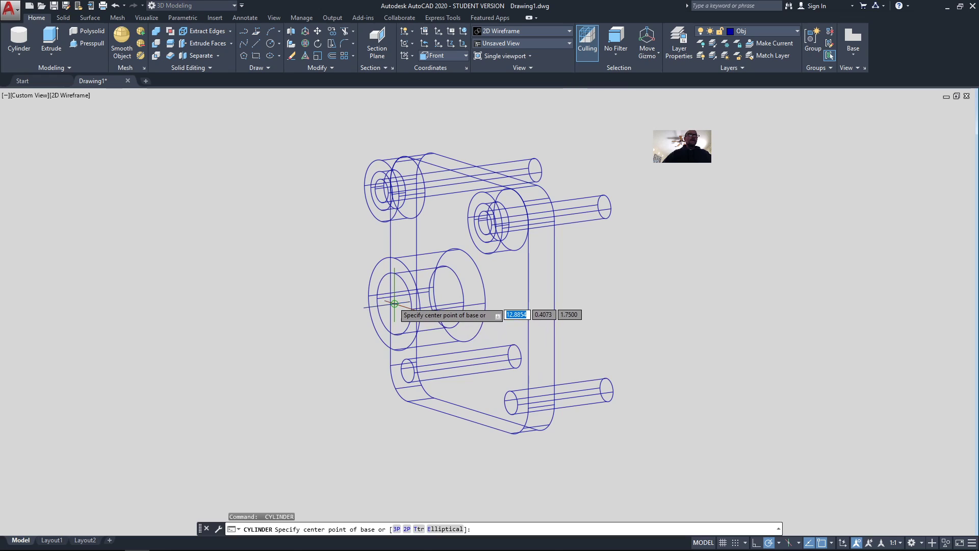
{"action": "left_click", "coordinate": [395, 304]}
{"action": "type", "text": ".125"}
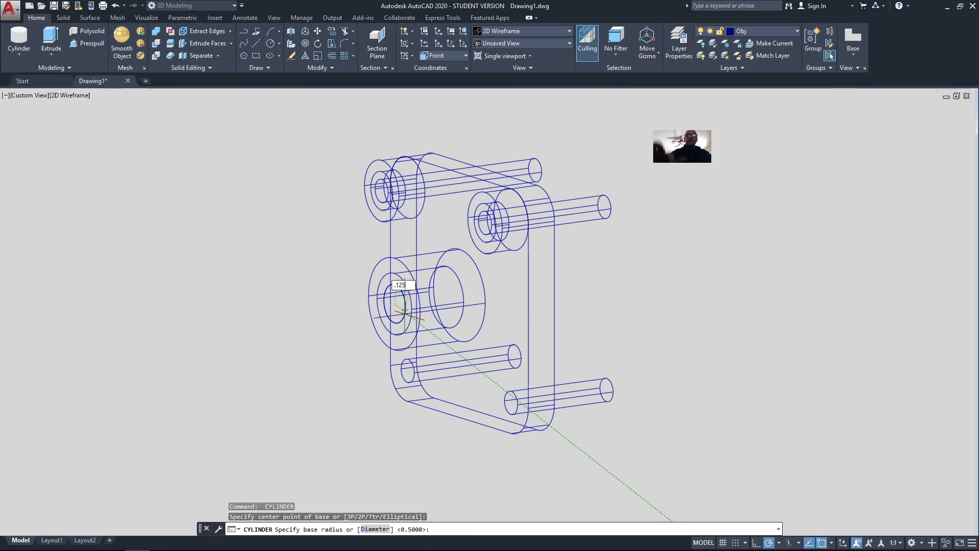
{"action": "key", "text": "Return"}
{"action": "left_click", "coordinate": [641, 272]}
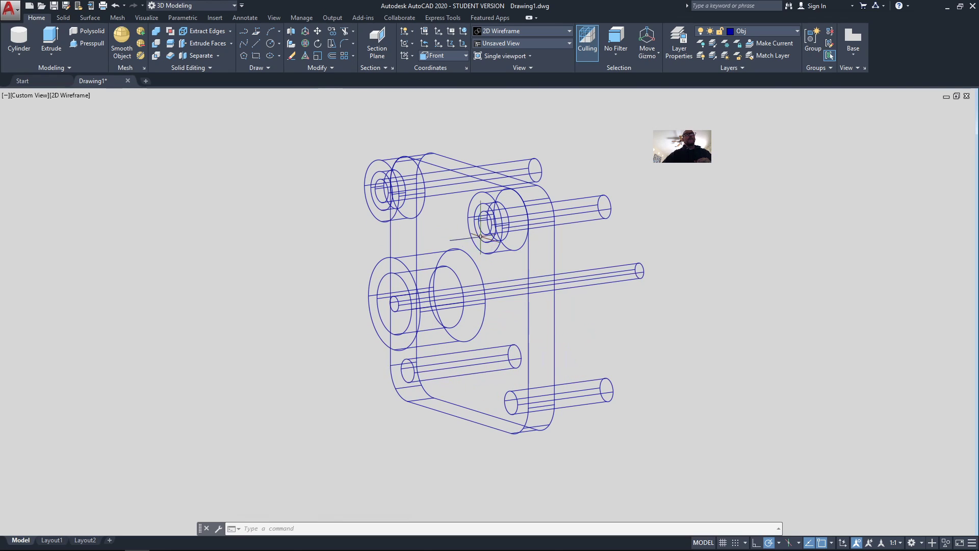
Union the plate, both upper boss cylinders and the central cylinder into one solid, then switch to the PDF.
{"action": "left_click", "coordinate": [157, 31]}
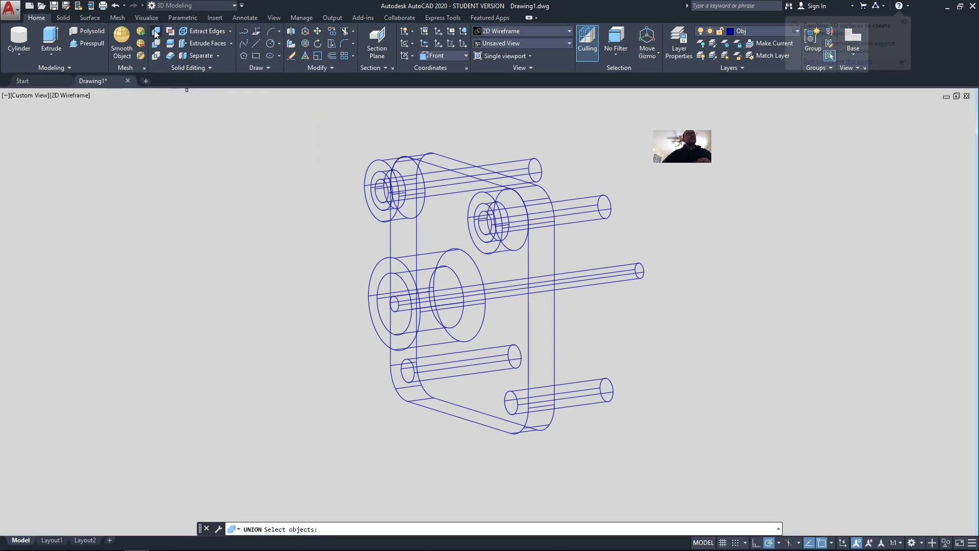
{"action": "left_click", "coordinate": [527, 261]}
{"action": "left_click", "coordinate": [497, 249]}
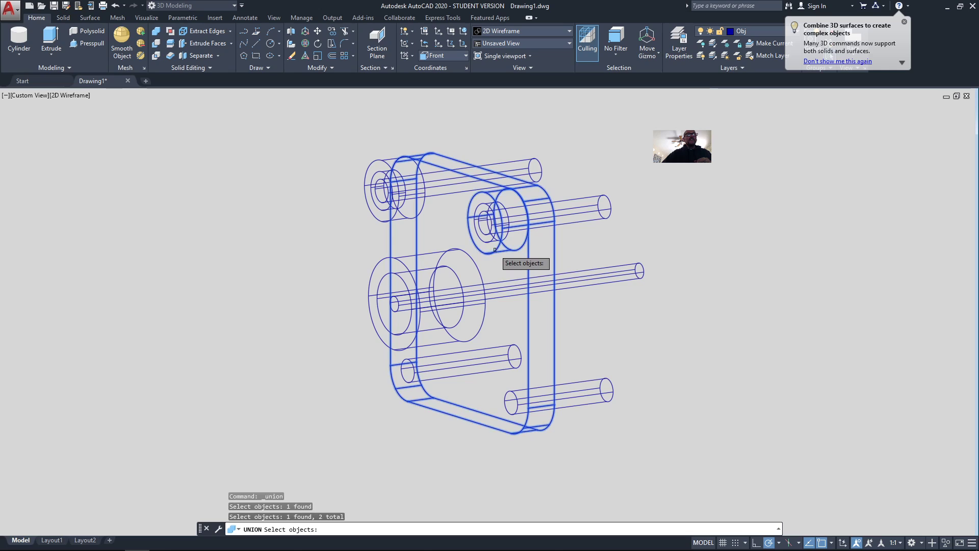
{"action": "left_click", "coordinate": [403, 215]}
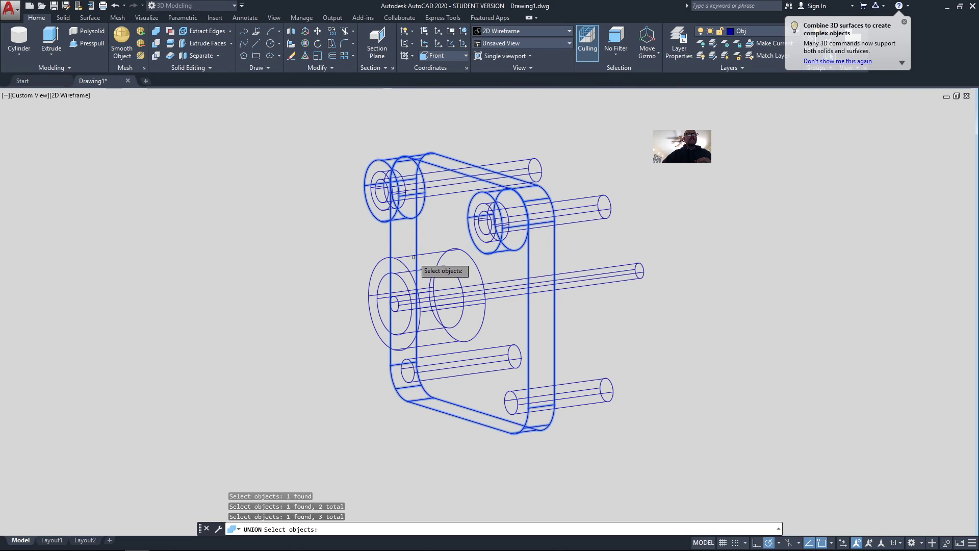
{"action": "left_click", "coordinate": [427, 271]}
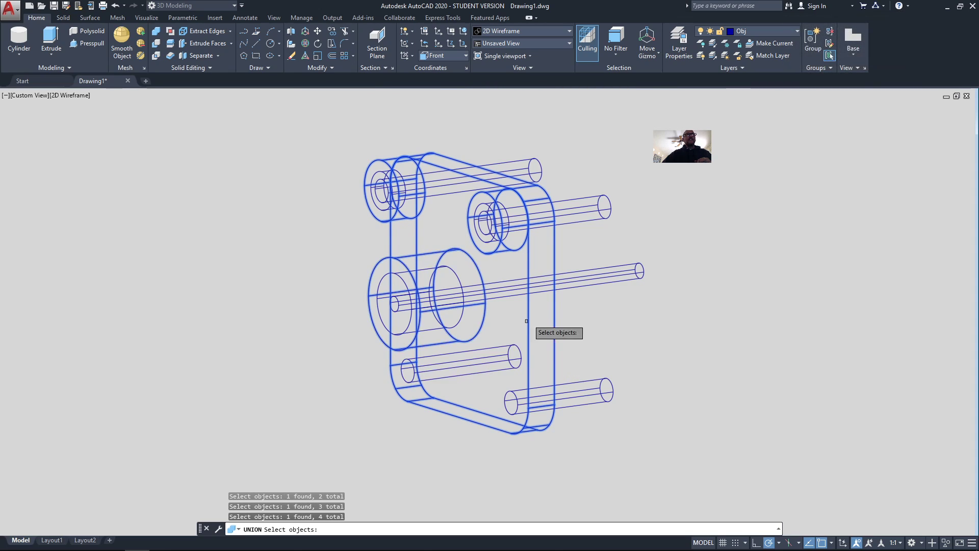
{"action": "key", "text": "Return"}
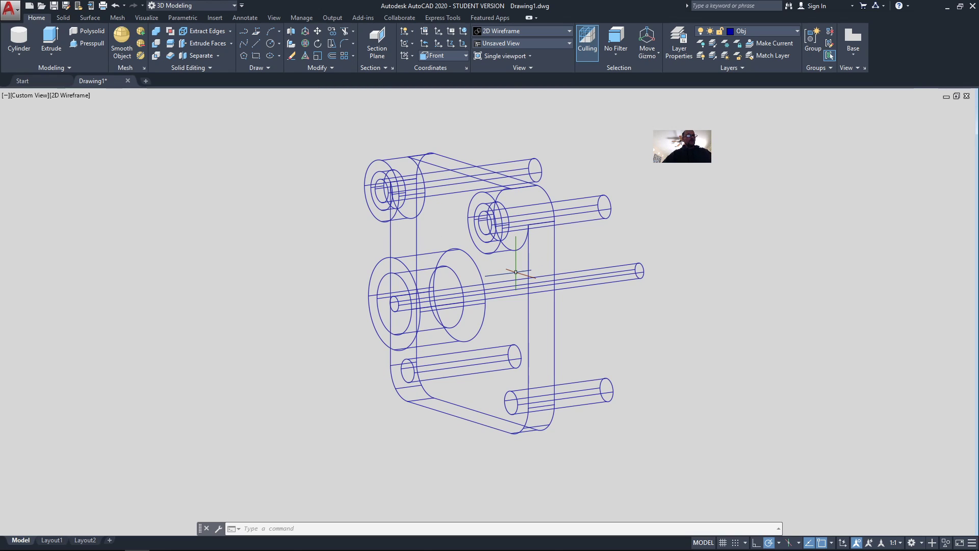
{"action": "key", "text": "alt+Tab"}
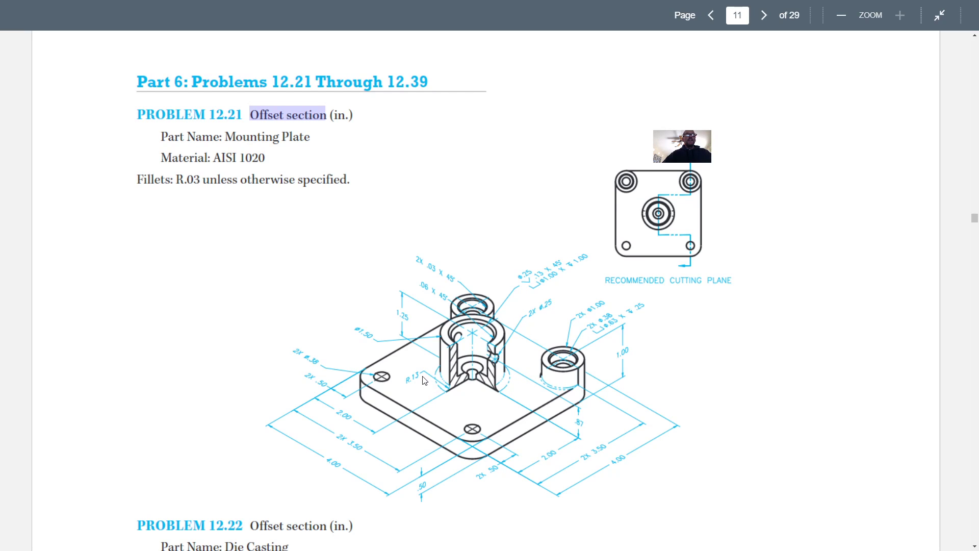
Round the central boss edge with a 0.13-radius fillet.
{"action": "key", "text": "alt+Tab"}
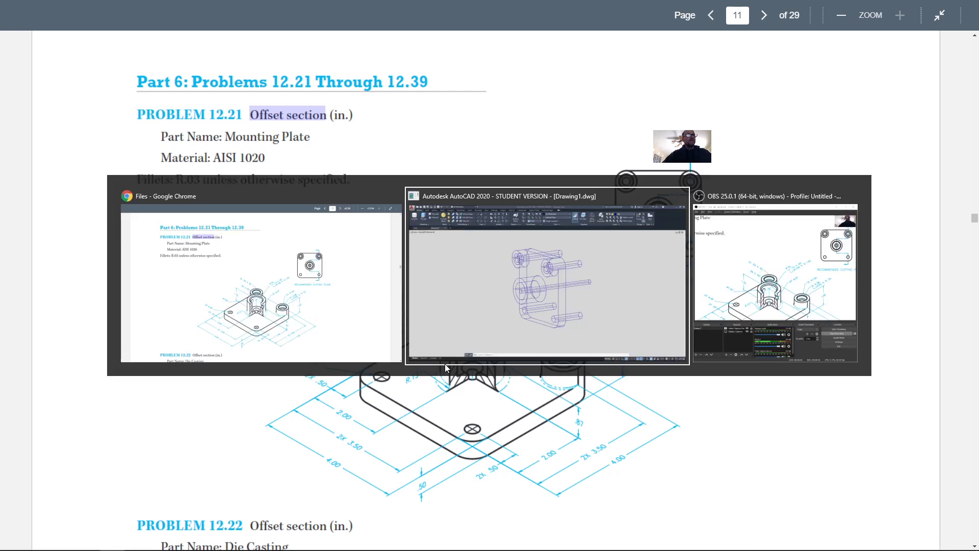
{"action": "type", "text": "f"}
{"action": "key", "text": "Return"}
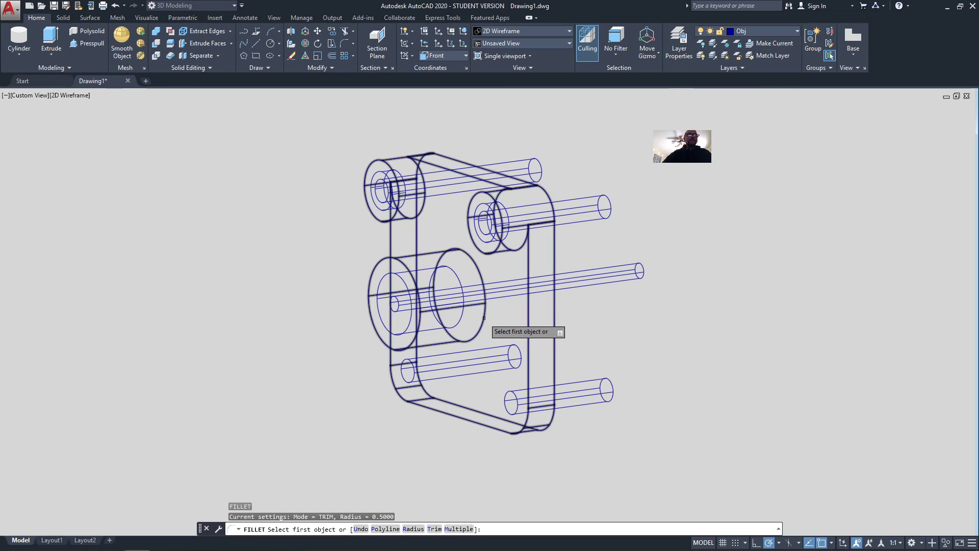
{"action": "left_click", "coordinate": [476, 320]}
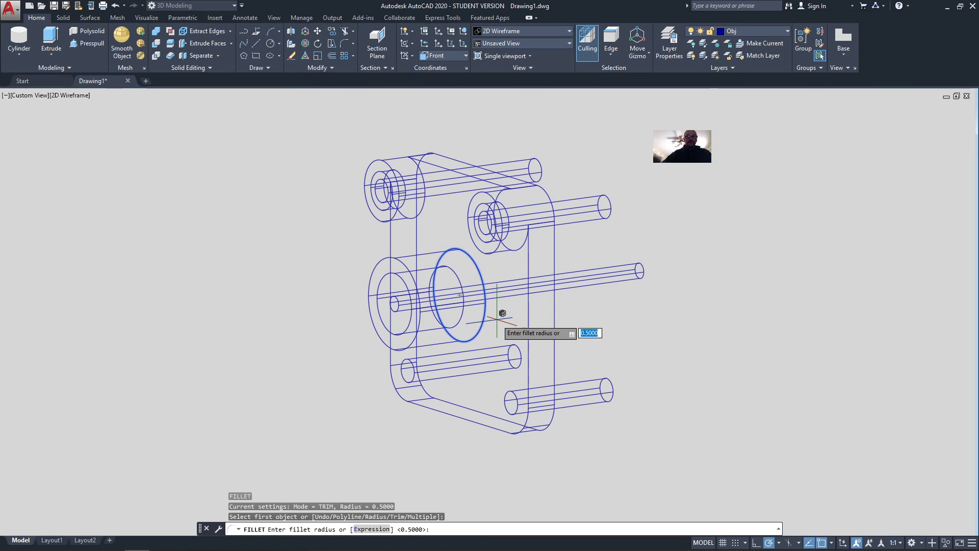
{"action": "type", "text": ".13"}
{"action": "key", "text": "Return"}
{"action": "left_click", "coordinate": [496, 319]}
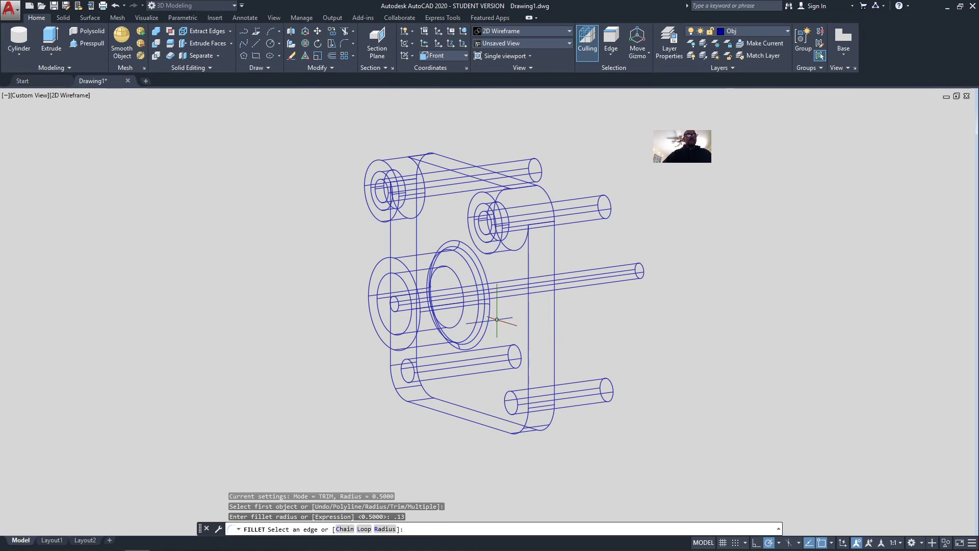
{"action": "key", "text": "Return"}
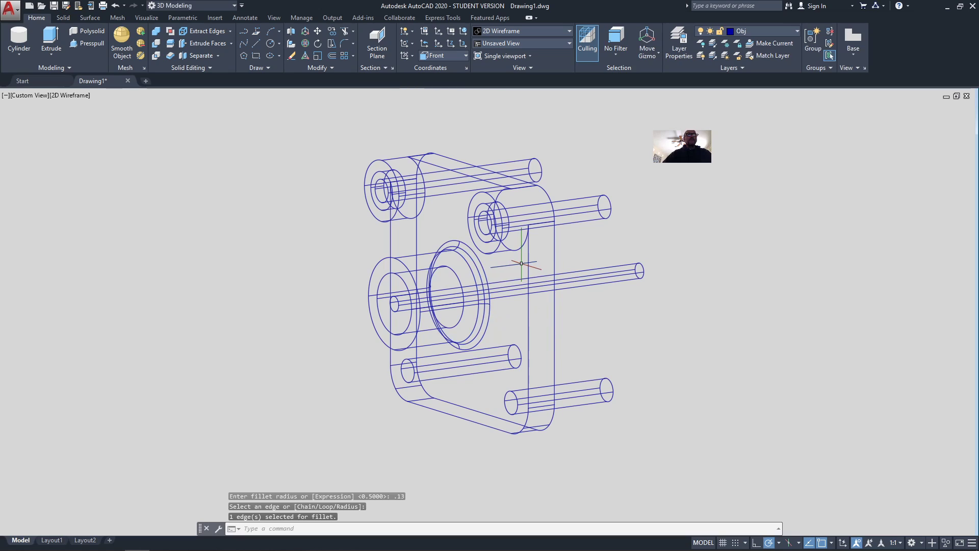
Round the upper-right and upper-left boss edges with 0.03-radius fillets.
{"action": "key", "text": "Return"}
{"action": "left_click", "coordinate": [525, 243]}
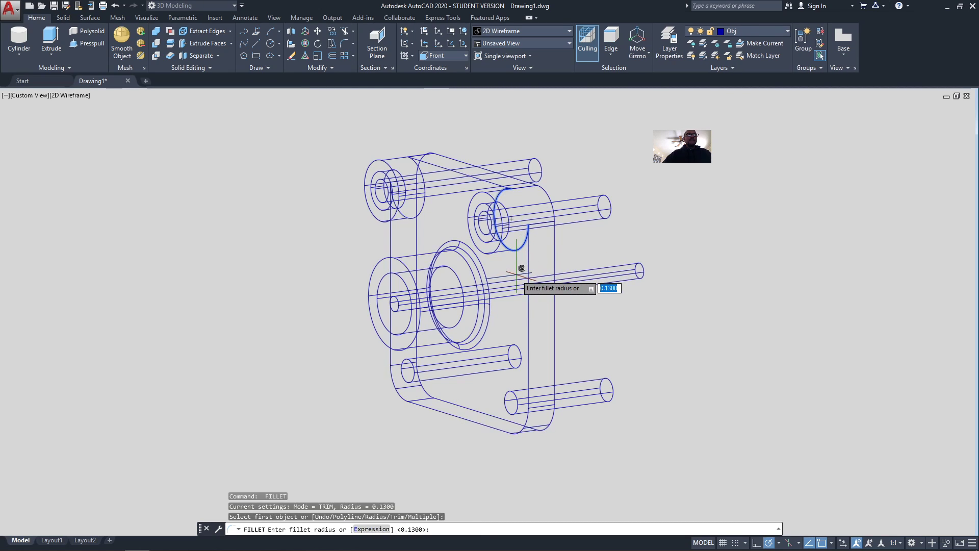
{"action": "type", "text": ".03"}
{"action": "key", "text": "Return"}
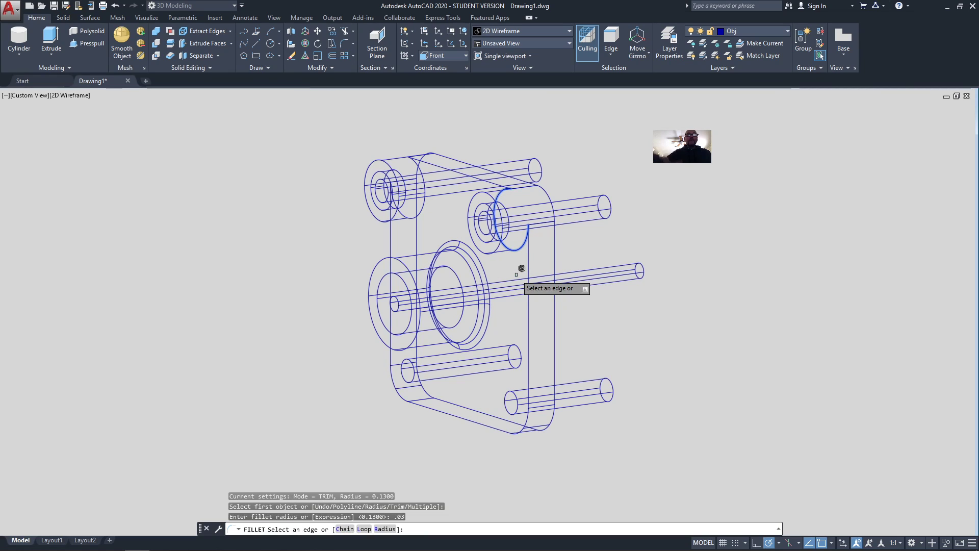
{"action": "left_click", "coordinate": [433, 205]}
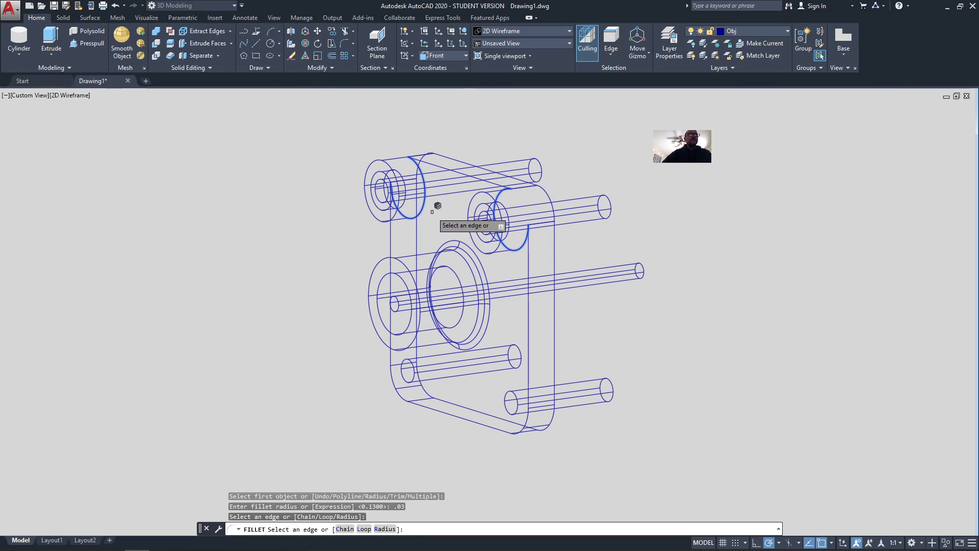
{"action": "key", "text": "Return"}
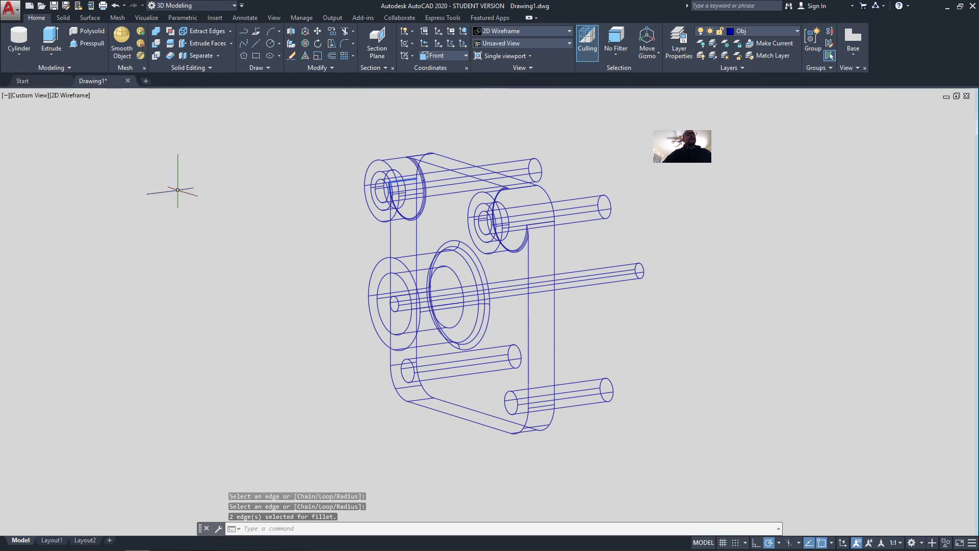
Subtract all eight cylinders from the plate body, leaving holes through the bosses and lower corners.
{"action": "left_click", "coordinate": [156, 43]}
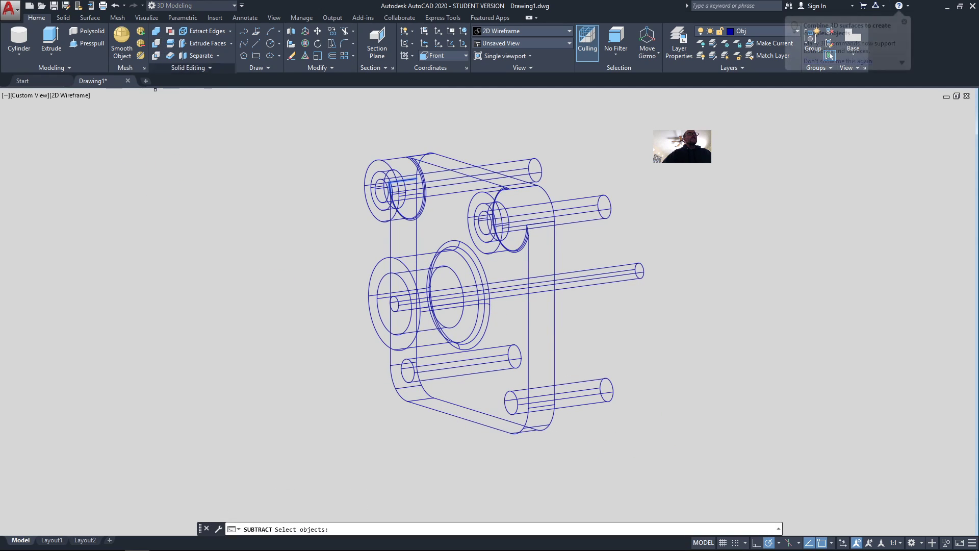
{"action": "left_click", "coordinate": [443, 156]}
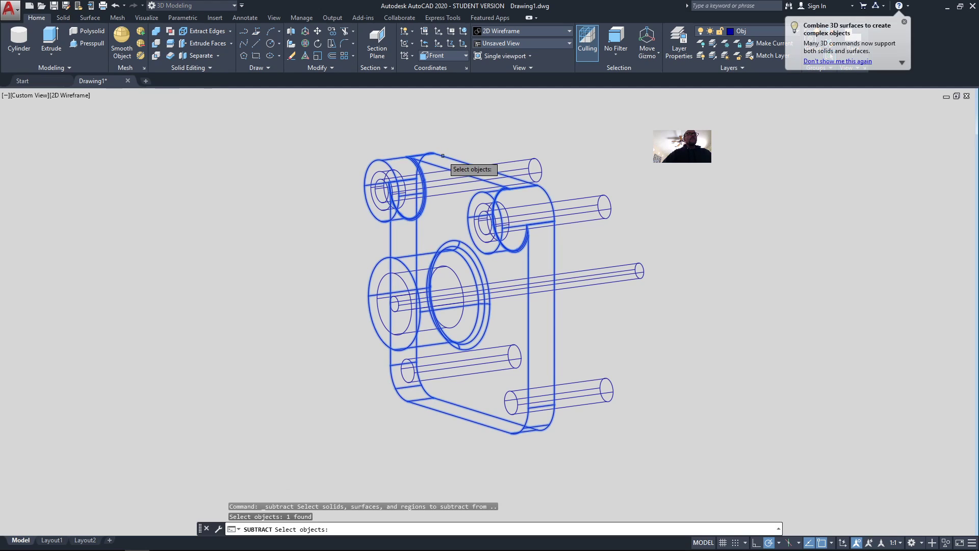
{"action": "key", "text": "Return"}
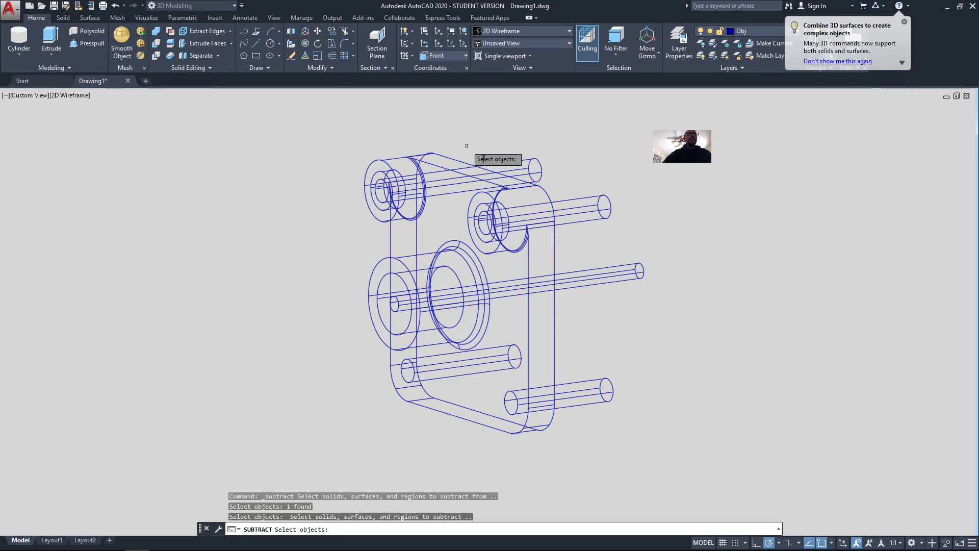
{"action": "left_click", "coordinate": [537, 167]}
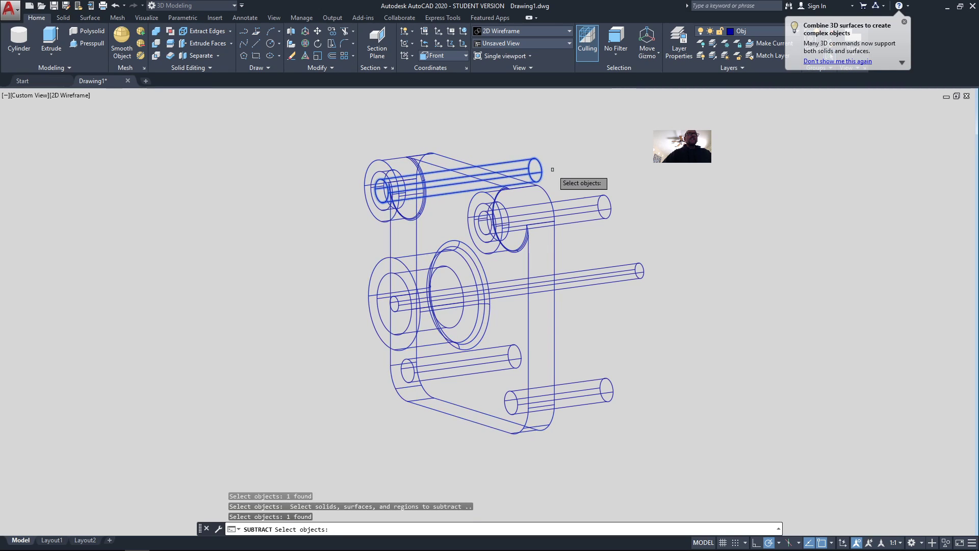
{"action": "left_click", "coordinate": [579, 197]}
{"action": "left_click", "coordinate": [586, 285]}
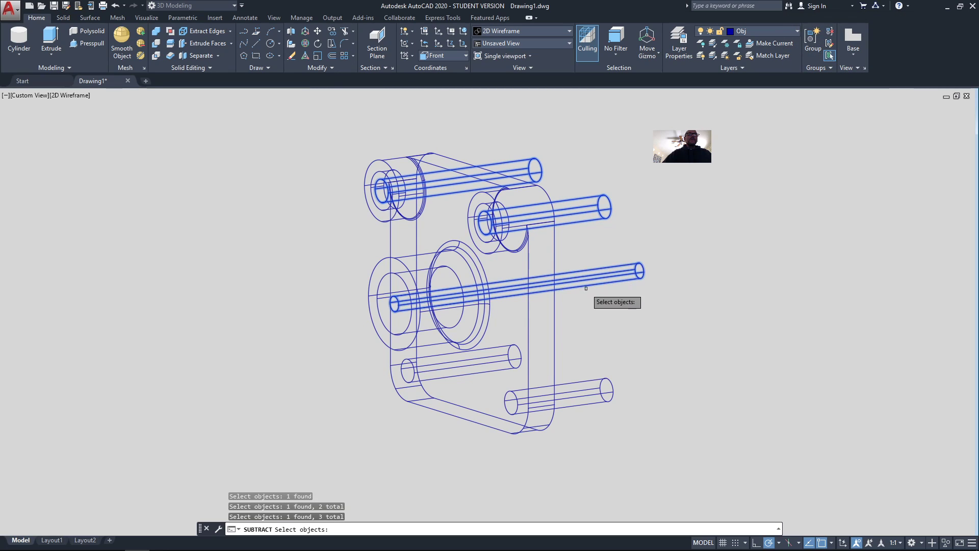
{"action": "left_click", "coordinate": [592, 393]}
{"action": "left_click", "coordinate": [471, 356]}
{"action": "left_click", "coordinate": [404, 333]}
{"action": "left_click", "coordinate": [481, 239]}
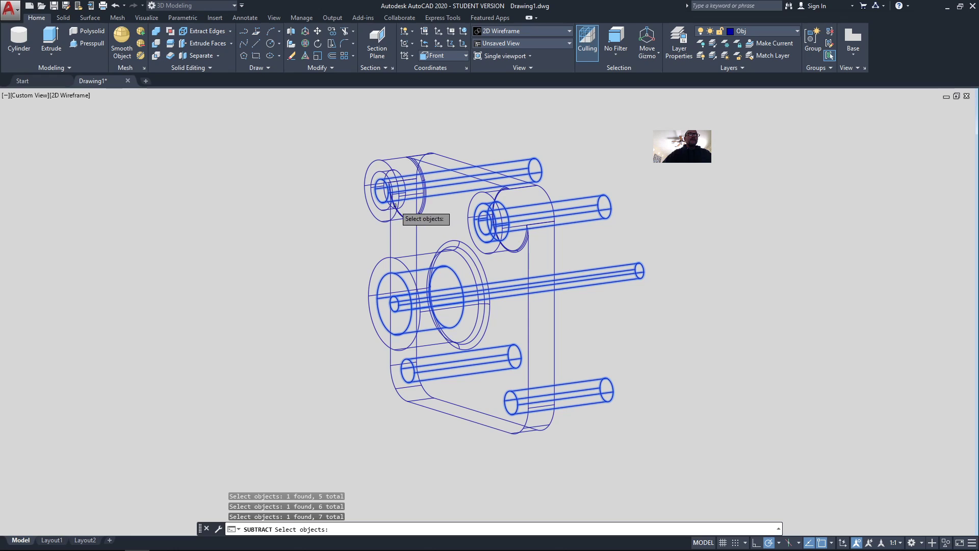
{"action": "left_click", "coordinate": [391, 206]}
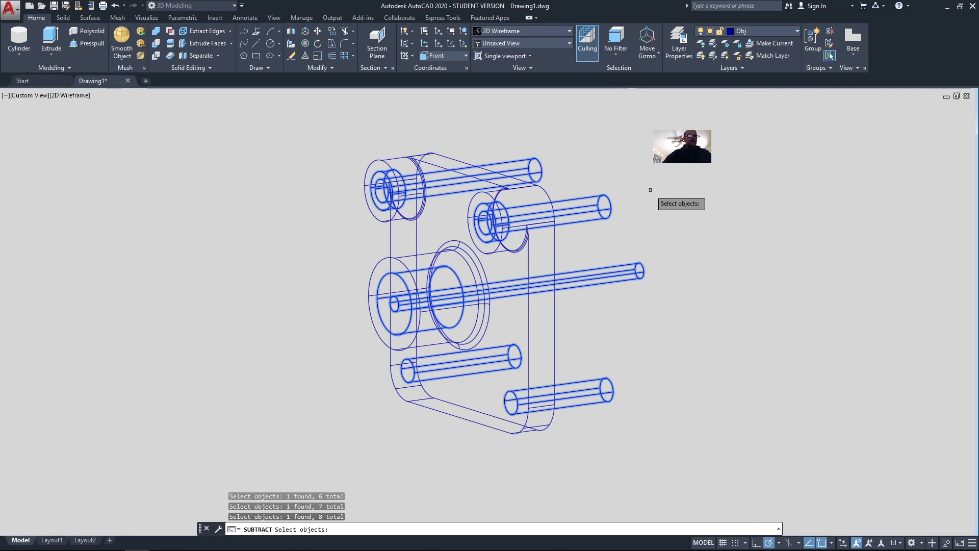
{"action": "key", "text": "Return"}
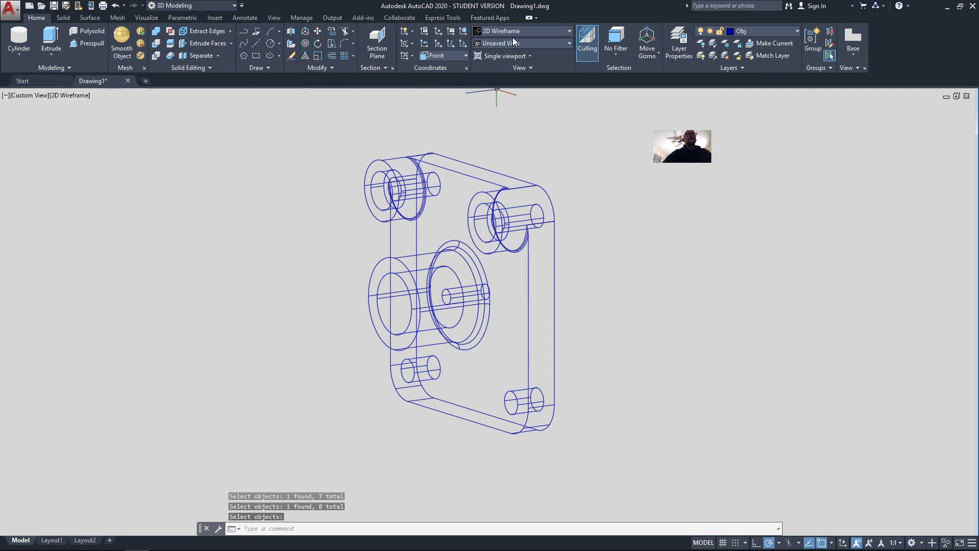
{"action": "left_click", "coordinate": [513, 33]}
{"action": "left_click", "coordinate": [523, 61]}
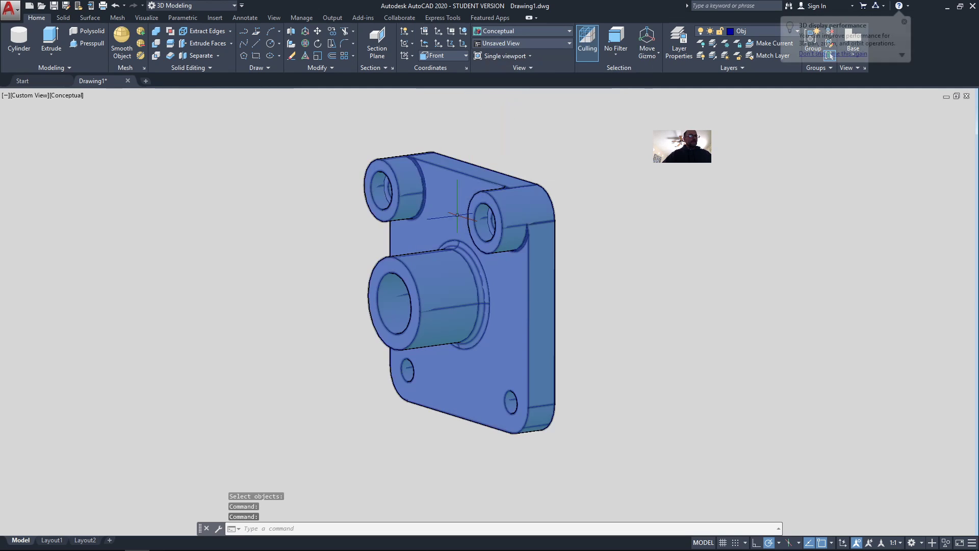
{"action": "mouse_move", "coordinate": [457, 217]}
{"action": "middle_mouse_down", "text": "shift"}
{"action": "mouse_move", "coordinate": [707, 193]}
{"action": "mouse_move", "coordinate": [542, 234]}
{"action": "mouse_move", "coordinate": [418, 222]}
{"action": "mouse_move", "coordinate": [575, 196]}
{"action": "mouse_move", "coordinate": [525, 234]}
{"action": "mouse_move", "coordinate": [523, 225]}
{"action": "mouse_move", "coordinate": [572, 207]}
{"action": "mouse_move", "coordinate": [492, 243]}
{"action": "mouse_move", "coordinate": [564, 212]}
{"action": "mouse_move", "coordinate": [508, 245]}
{"action": "middle_mouse_up", "text": "shift"}
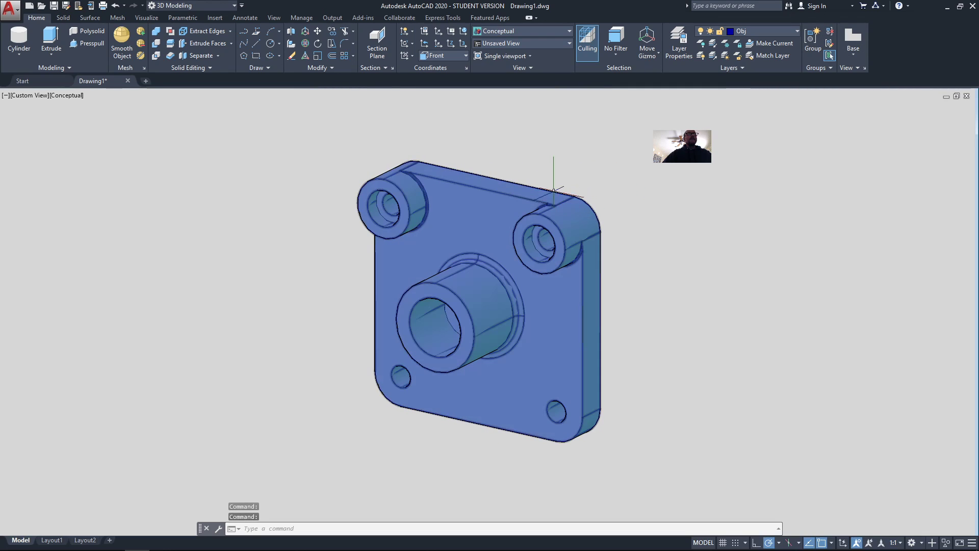
{"action": "left_click", "coordinate": [540, 31]}
{"action": "left_click", "coordinate": [491, 54]}
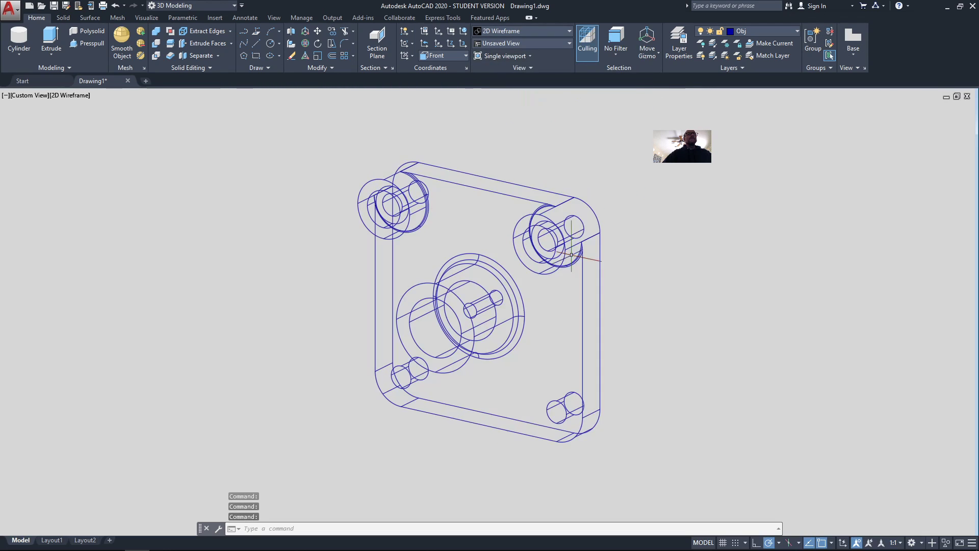
{"action": "key", "text": "alt+Tab"}
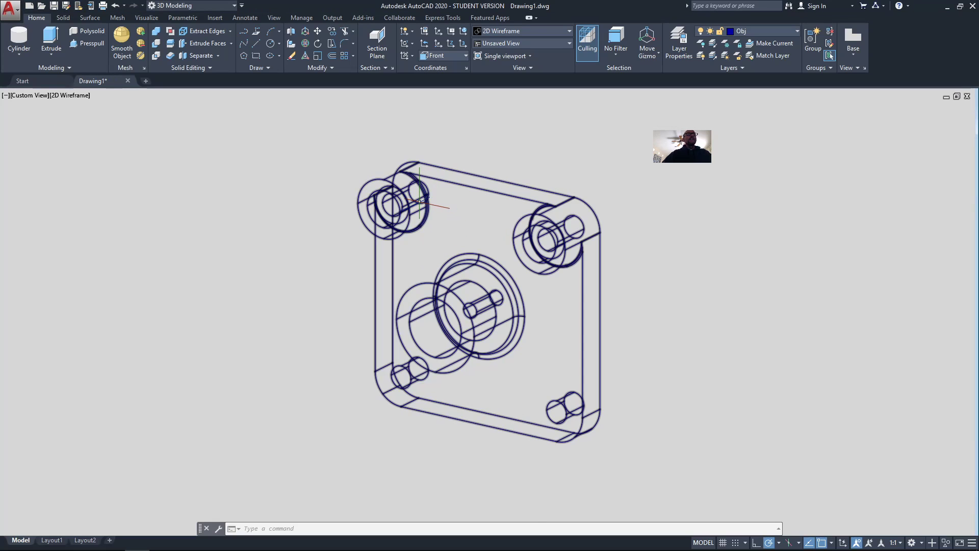
Chamfer the right corner boss's counterbore edge with 0.03 distances on both surfaces.
{"action": "middle_click_drag", "start_coordinate": [457, 272], "coordinate": [516, 223], "text": "shift"}
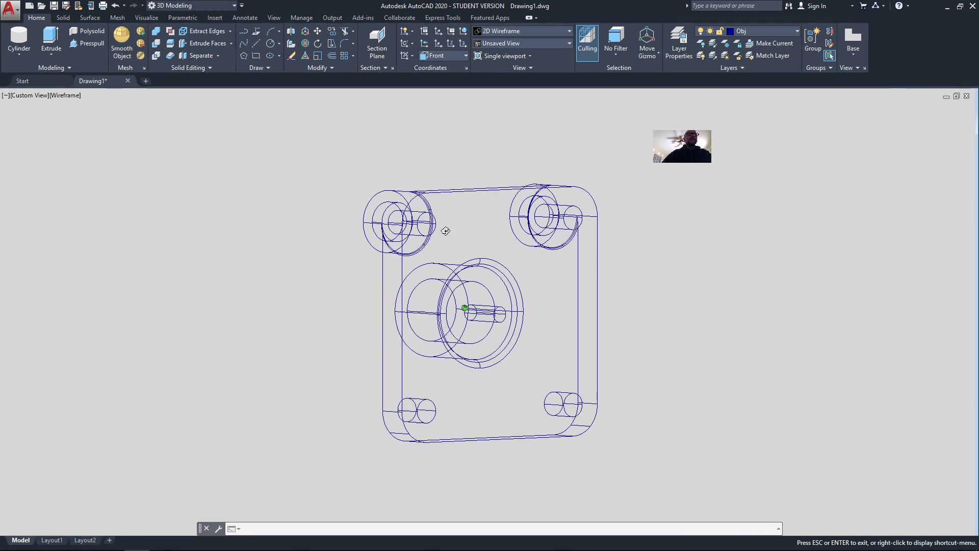
{"action": "scroll", "coordinate": [516, 223], "scroll_direction": "up", "scroll_amount": 5}
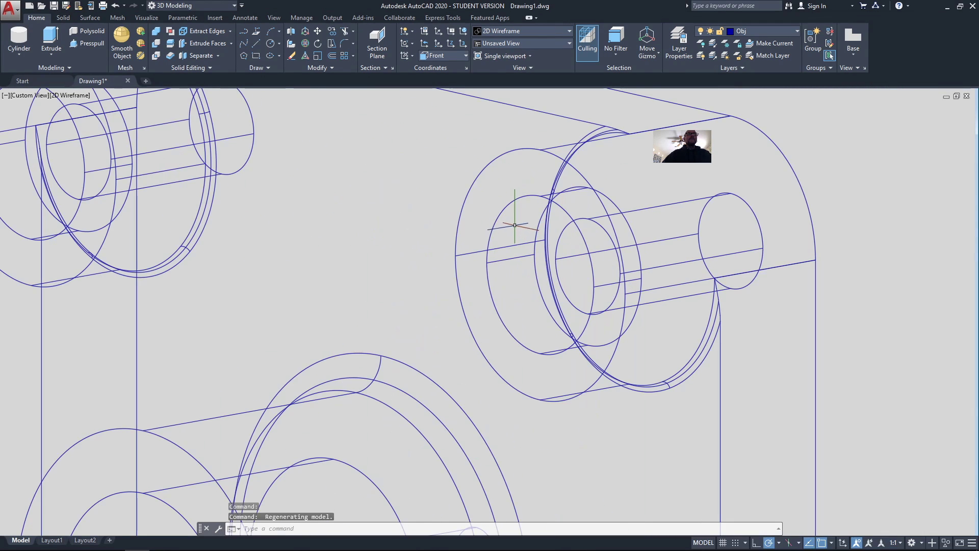
{"action": "type", "text": "cha"}
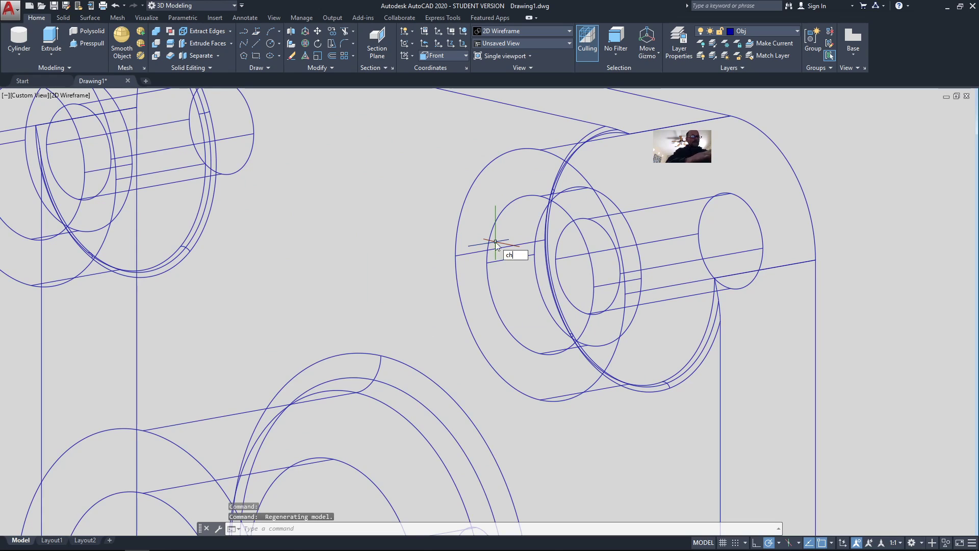
{"action": "key", "text": "Return"}
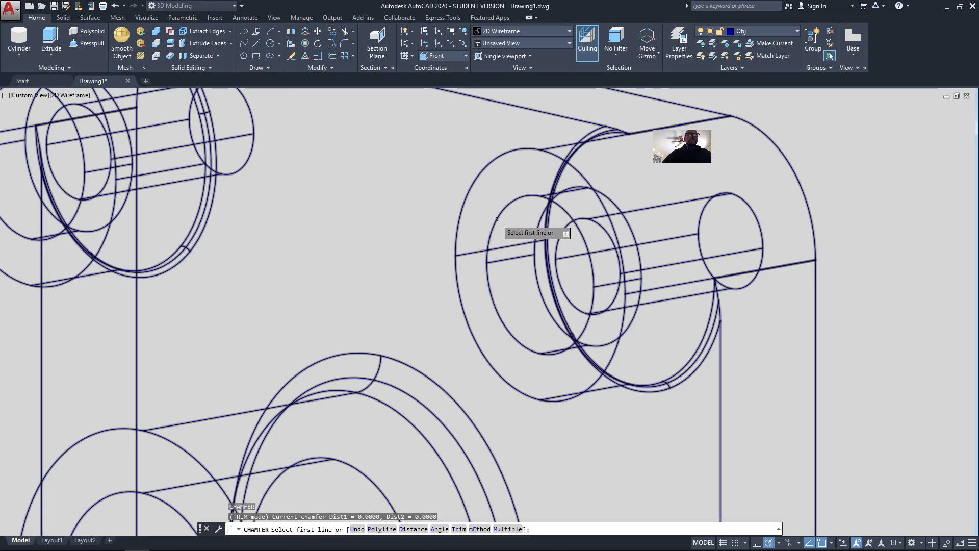
{"action": "left_click", "coordinate": [498, 223]}
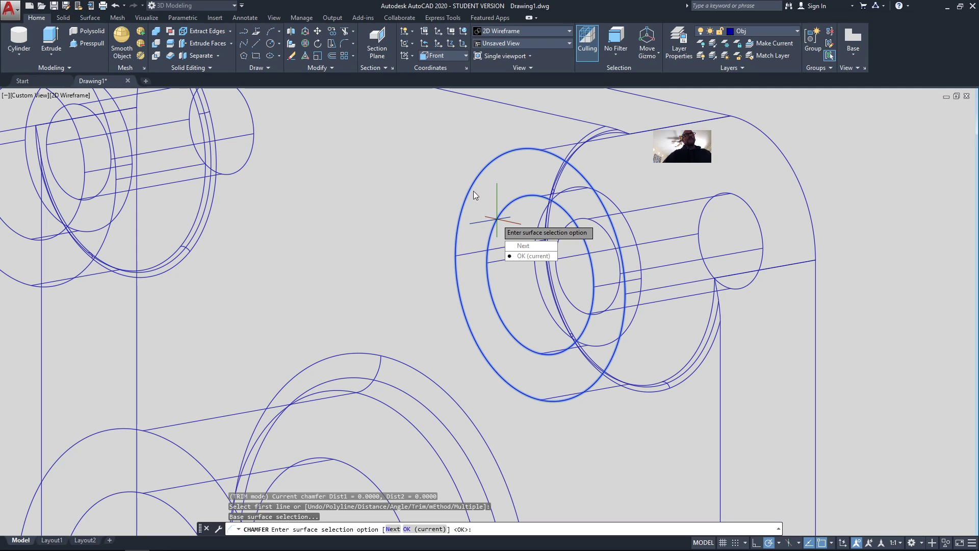
{"action": "left_click", "coordinate": [528, 246]}
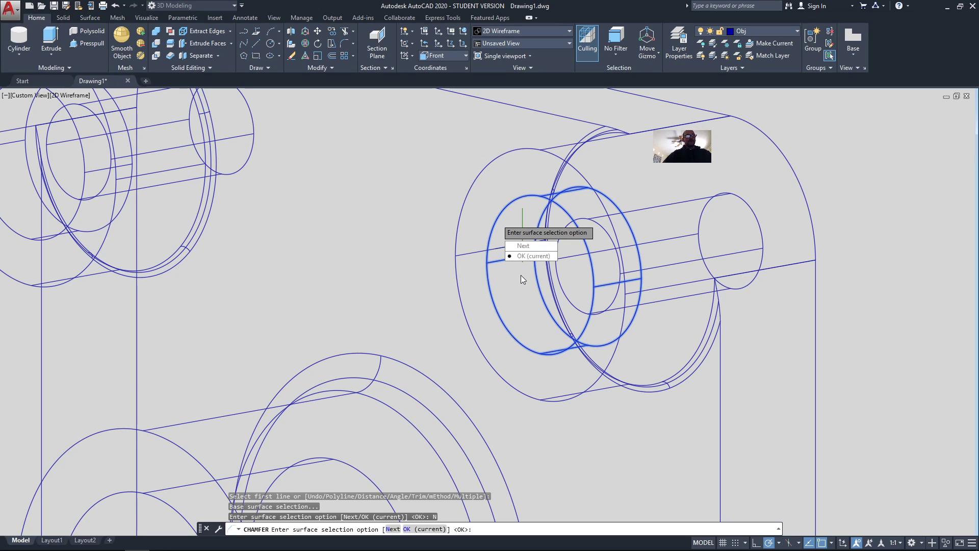
{"action": "key", "text": "Return"}
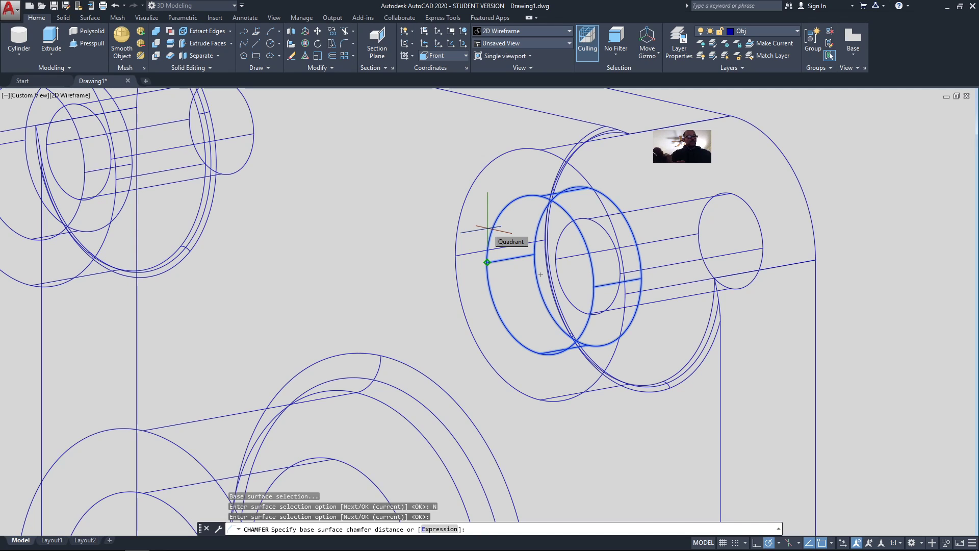
{"action": "key", "text": "alt+Tab"}
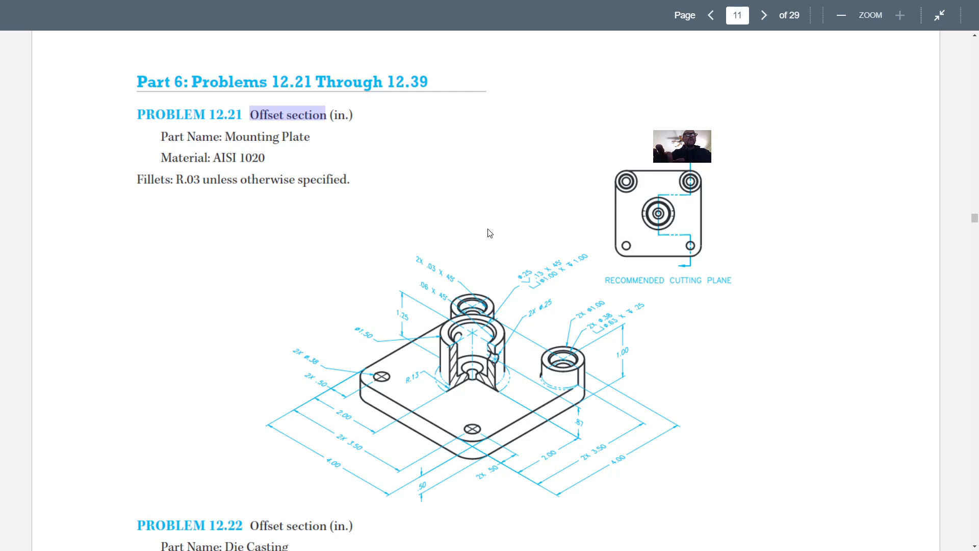
{"action": "key", "text": "alt+Tab"}
{"action": "type", "text": ".0"}
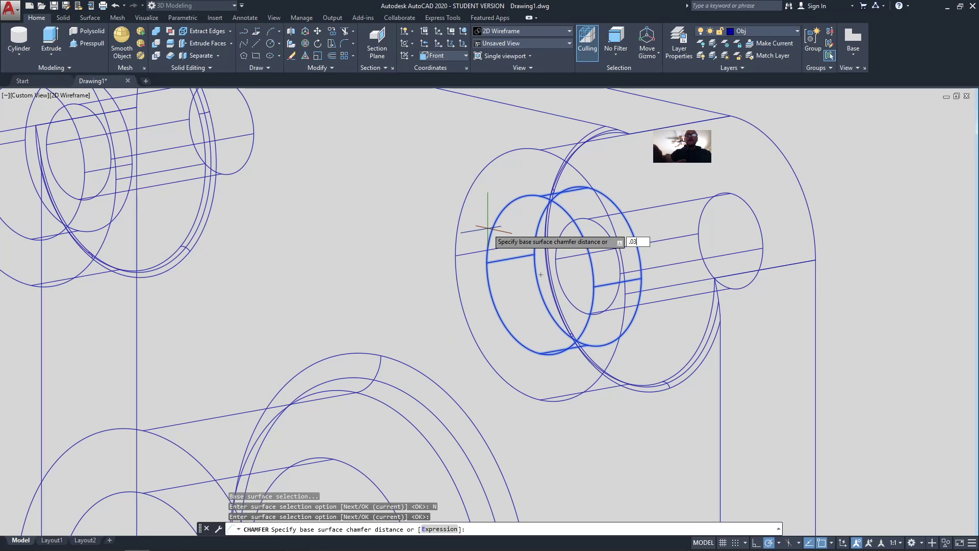
{"action": "key", "text": "Return"}
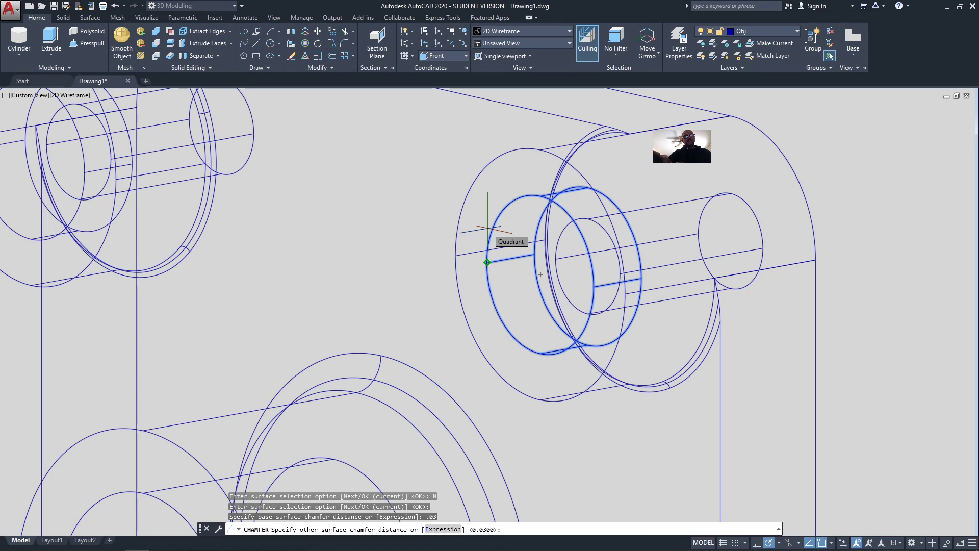
{"action": "key", "text": "Return"}
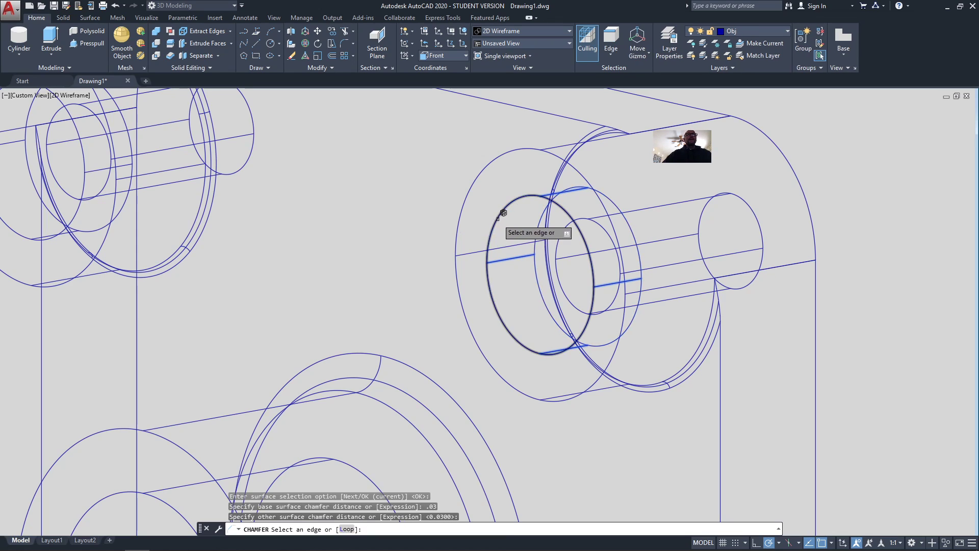
{"action": "left_click", "coordinate": [498, 217]}
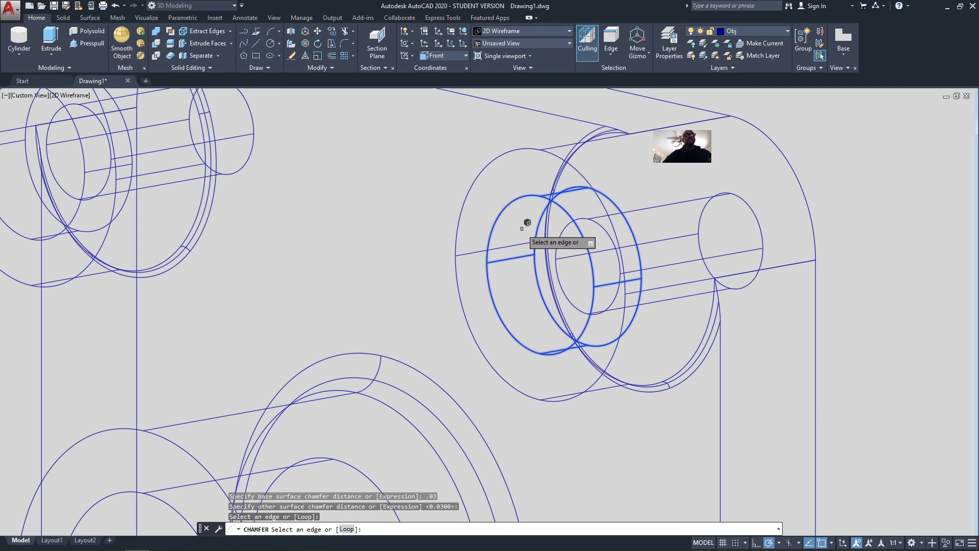
{"action": "key", "text": "Return"}
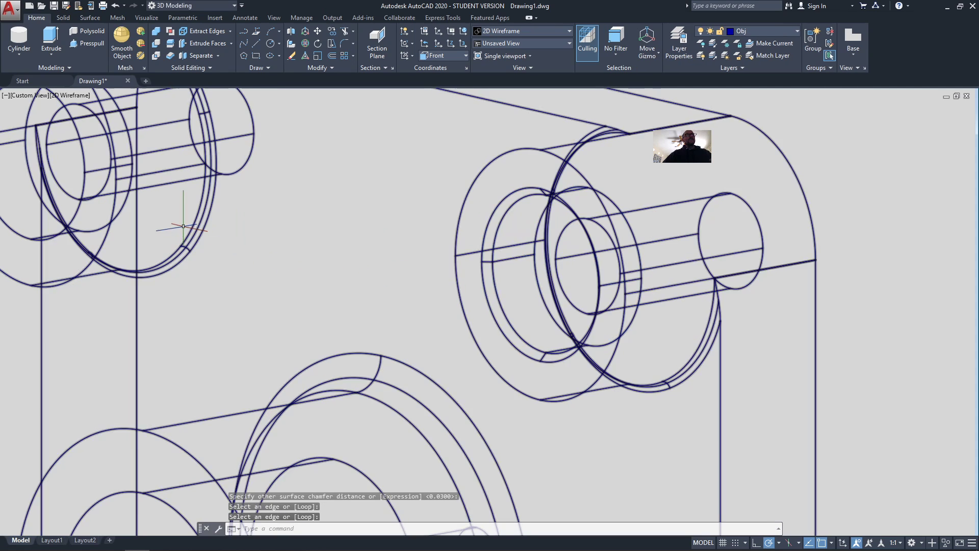
Chamfer the other corner boss's counterbore edge with the same 0.03 by 0.03 distances.
{"action": "middle_click_drag", "start_coordinate": [523, 231], "coordinate": [436, 284]}
{"action": "key", "text": "Return"}
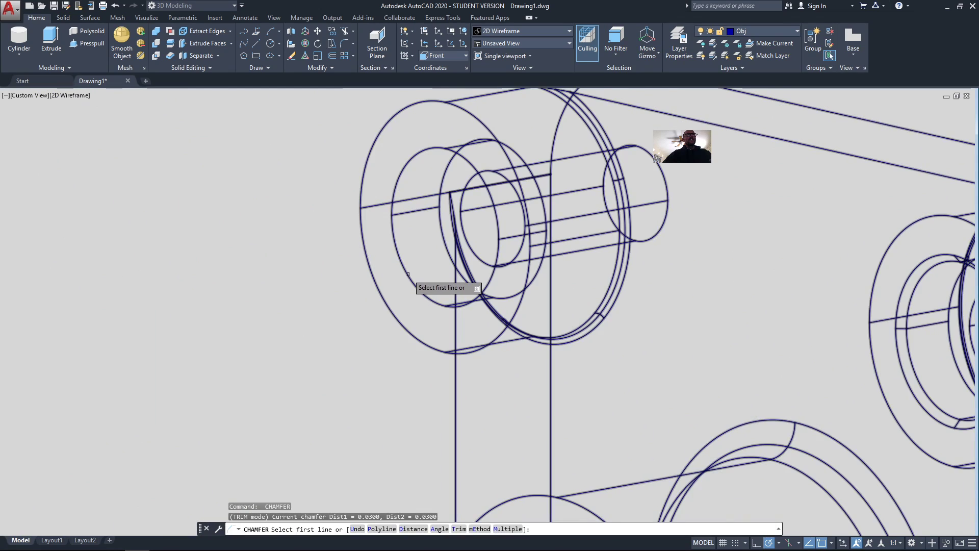
{"action": "left_click", "coordinate": [406, 277]}
{"action": "key", "text": "Down"}
{"action": "key", "text": "Return"}
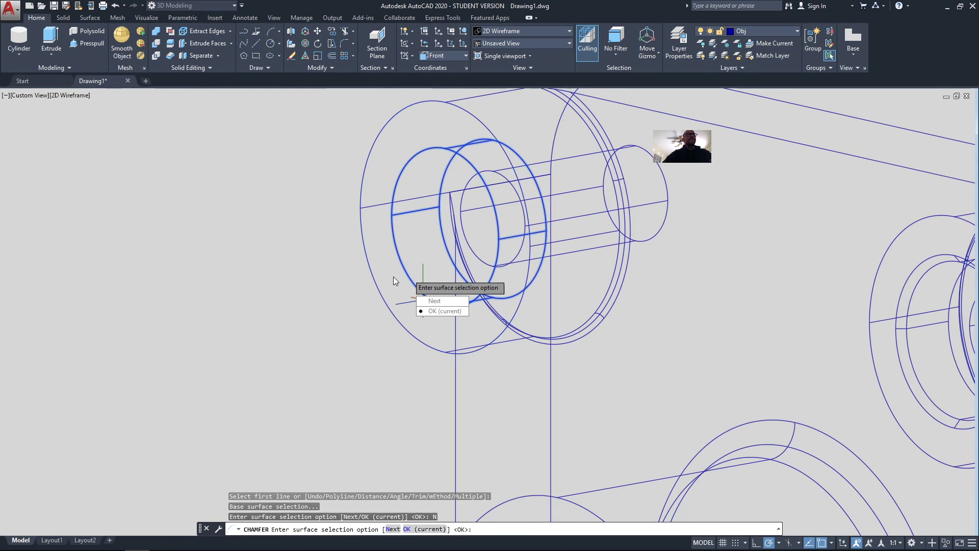
{"action": "key", "text": "Return"}
{"action": "key", "text": "Return"}
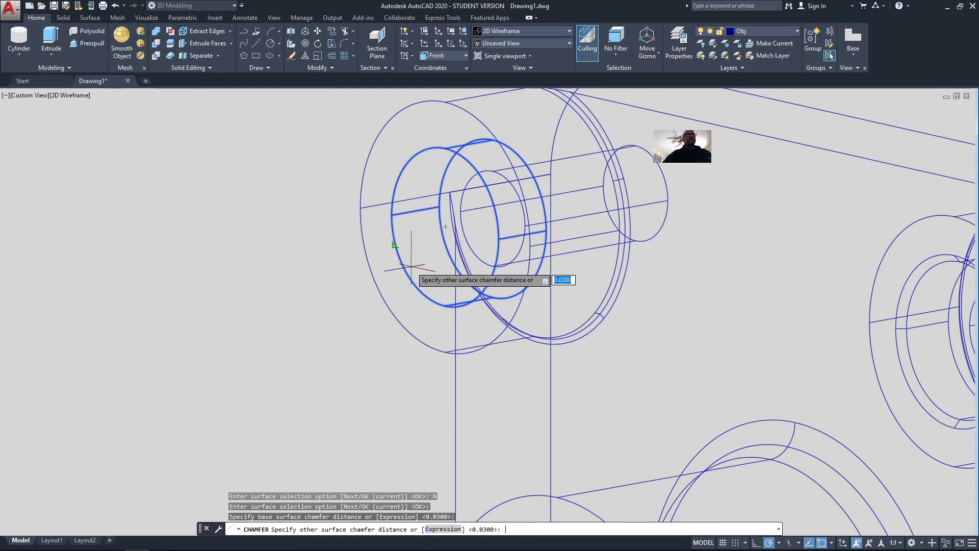
{"action": "key", "text": "Return"}
{"action": "left_click", "coordinate": [405, 267]}
{"action": "key", "text": "Return"}
{"action": "mouse_move", "coordinate": [383, 280]}
{"action": "middle_mouse_down", "text": "shift"}
{"action": "mouse_move", "coordinate": [639, 432]}
{"action": "mouse_move", "coordinate": [600, 250]}
{"action": "middle_mouse_up", "text": "shift"}
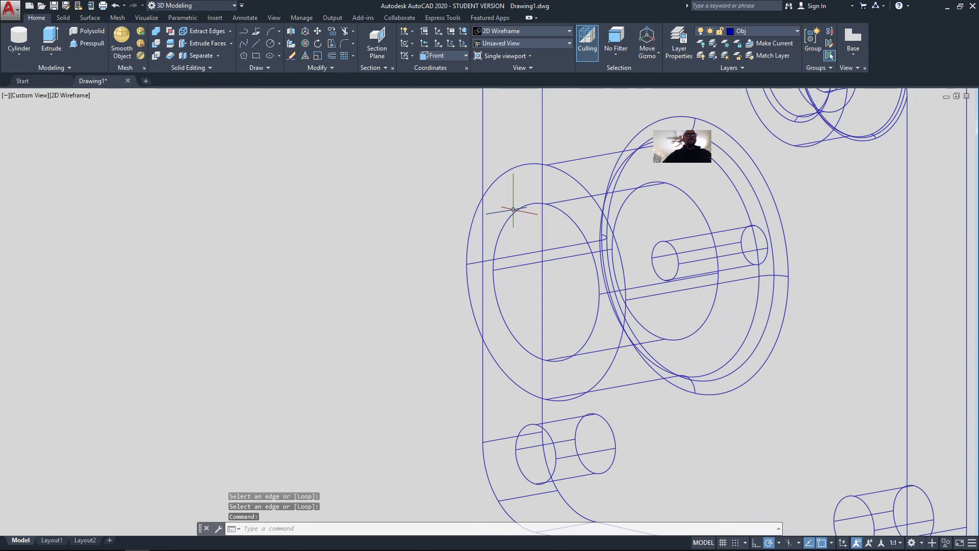
Chamfer the central boss's large bore edge with 0.06 distances on both surfaces.
{"action": "key", "text": "Return"}
{"action": "left_click", "coordinate": [511, 215]}
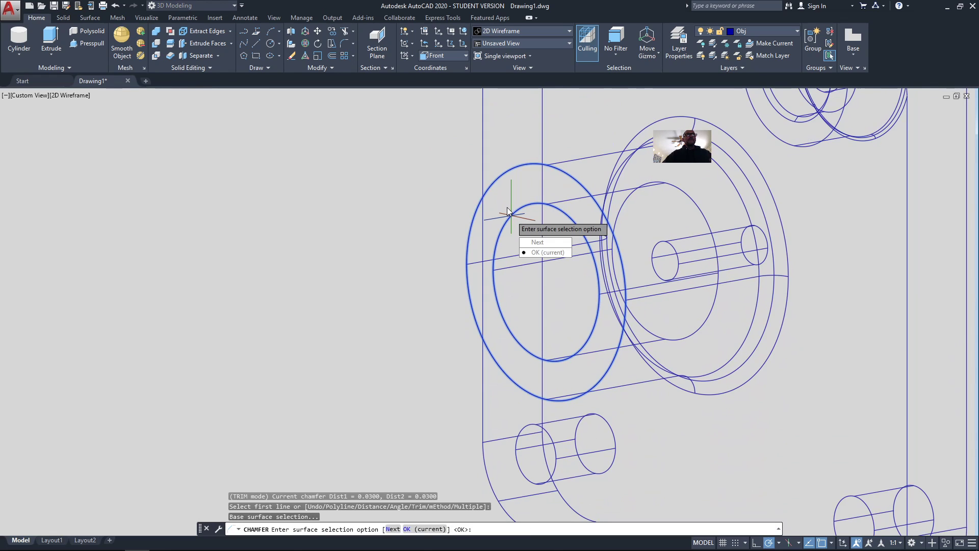
{"action": "key", "text": "Down"}
{"action": "key", "text": "Return"}
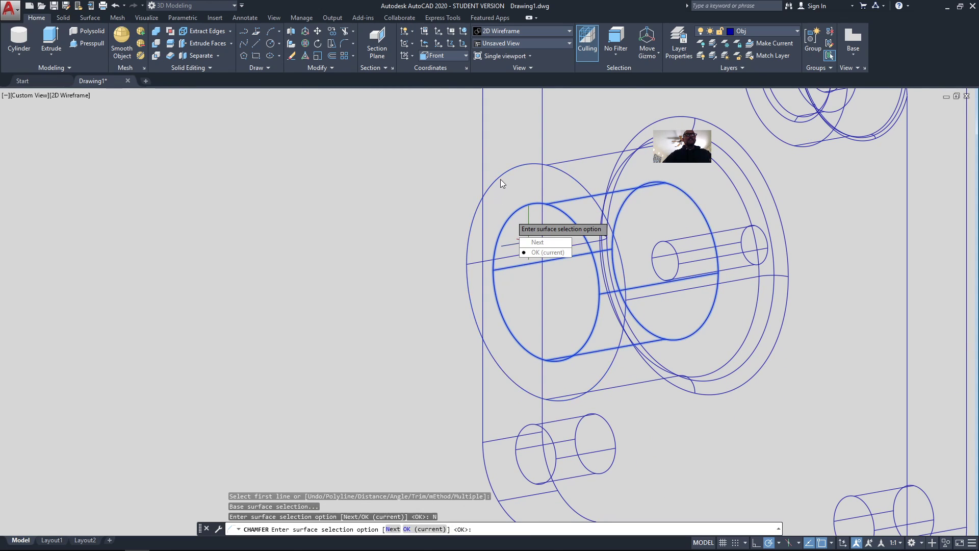
{"action": "key", "text": "Return"}
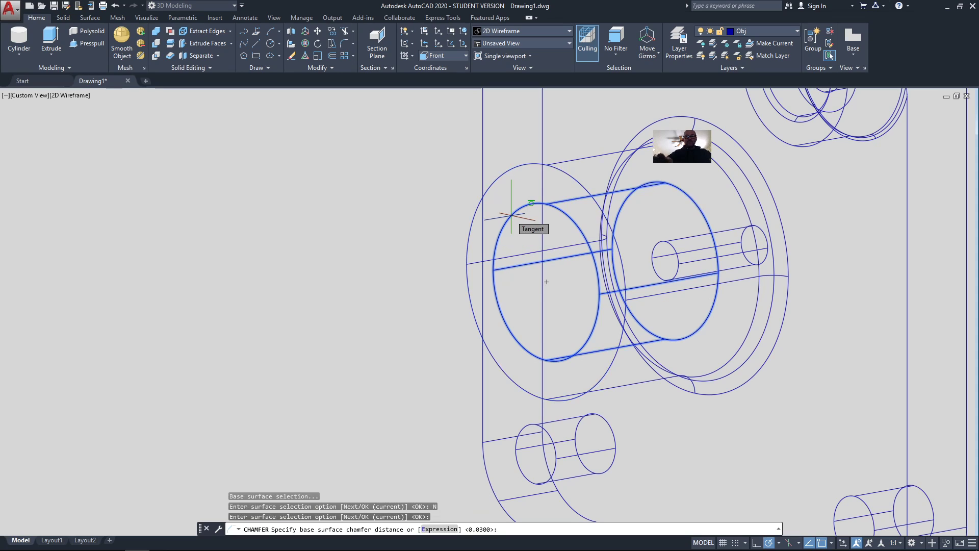
{"action": "type", "text": ".06"}
{"action": "key", "text": "Return"}
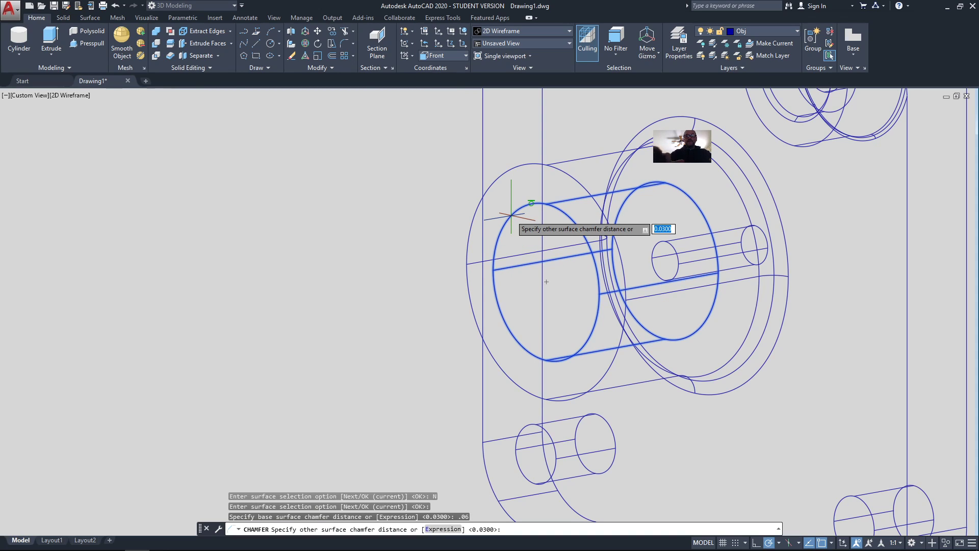
{"action": "key", "text": "Return"}
{"action": "type", "text": ".06"}
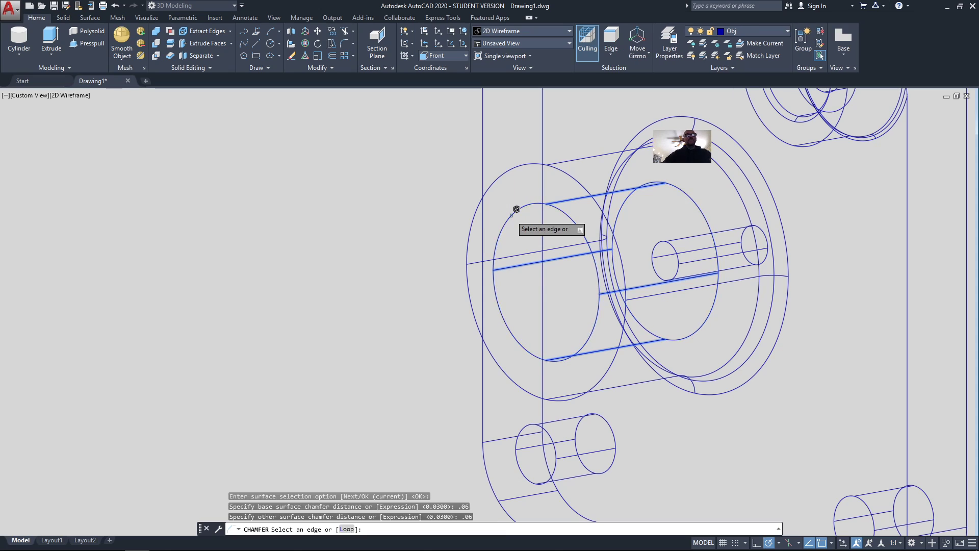
{"action": "left_click", "coordinate": [518, 247]}
{"action": "key", "text": "Return"}
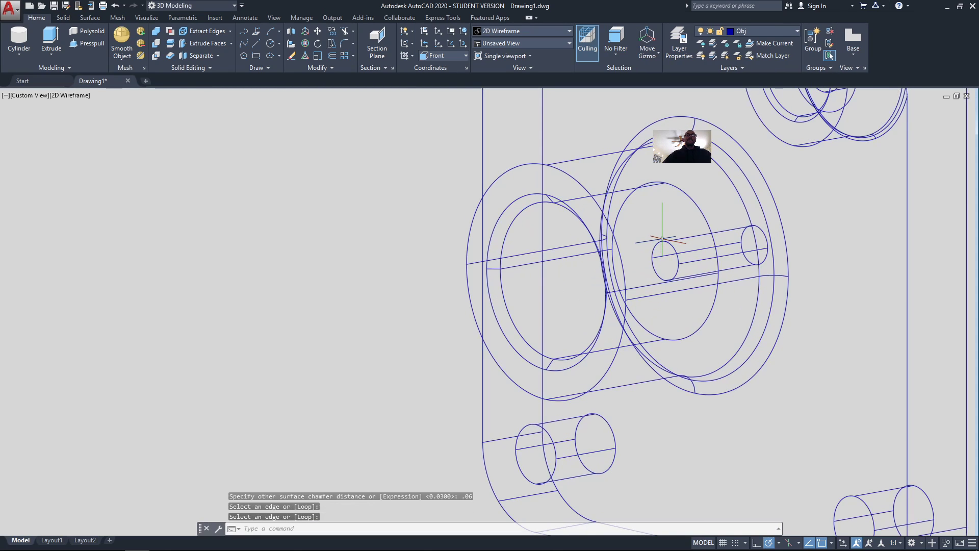
Chamfer the small central hole's edge with 0.13 distances on both surfaces.
{"action": "key", "text": "Return"}
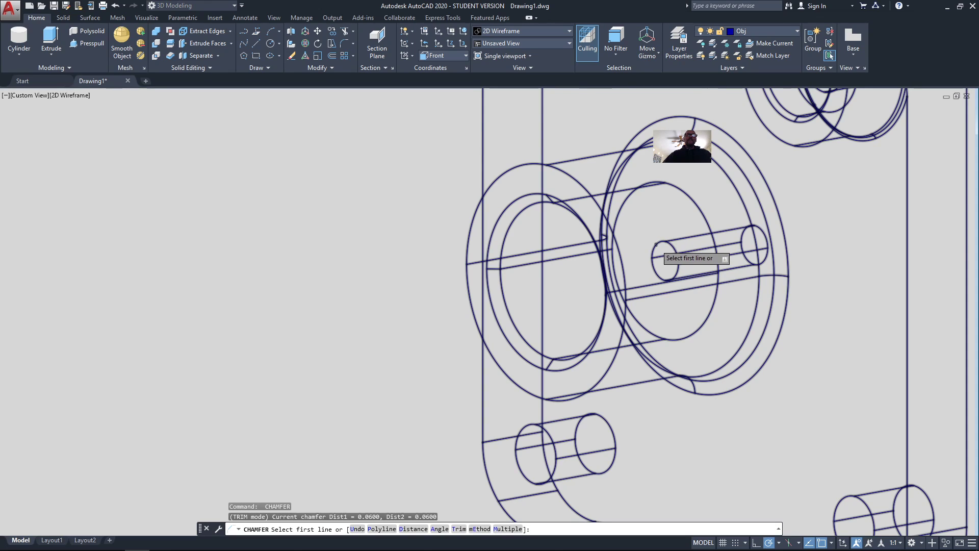
{"action": "left_click", "coordinate": [656, 245]}
{"action": "key", "text": "Down"}
{"action": "key", "text": "Down"}
{"action": "key", "text": "Return"}
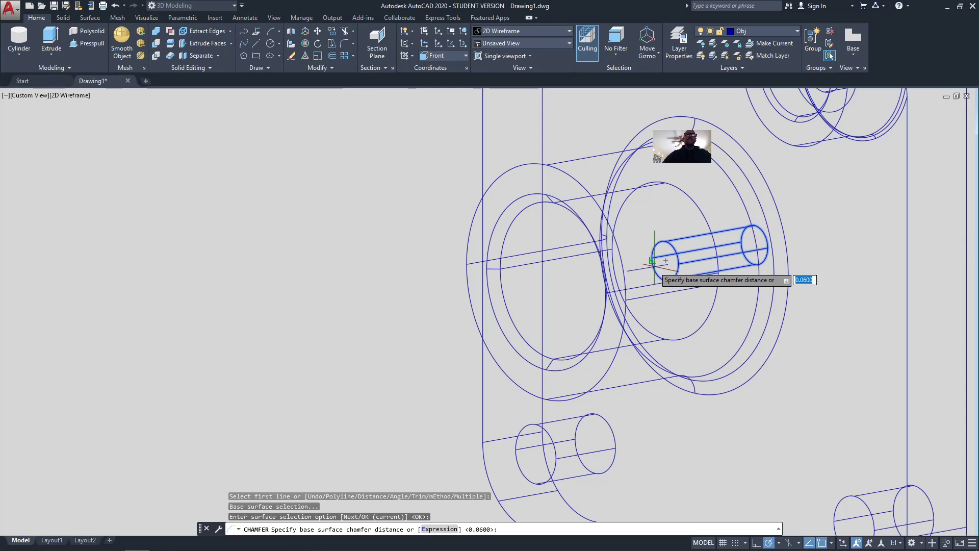
{"action": "type", "text": ".13"}
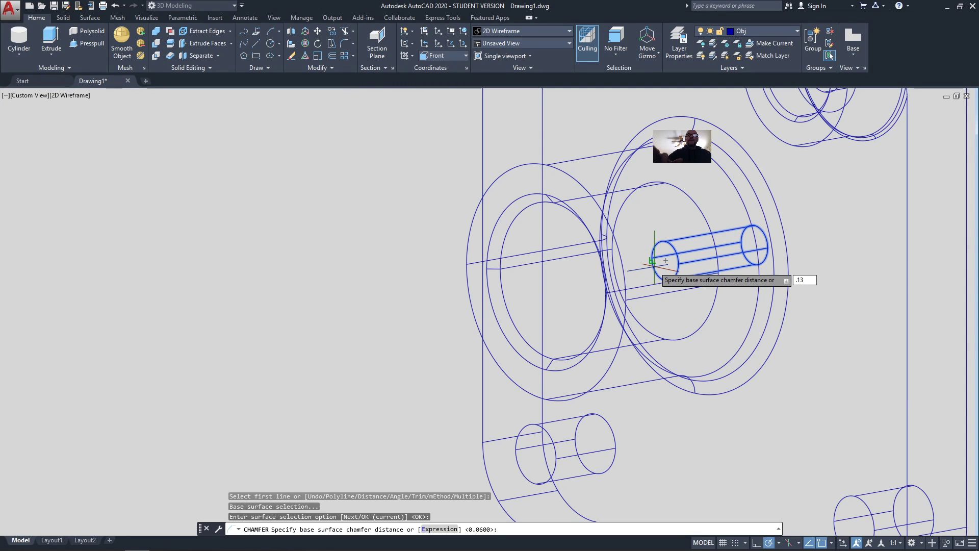
{"action": "key", "text": "Return"}
{"action": "type", "text": ".13"}
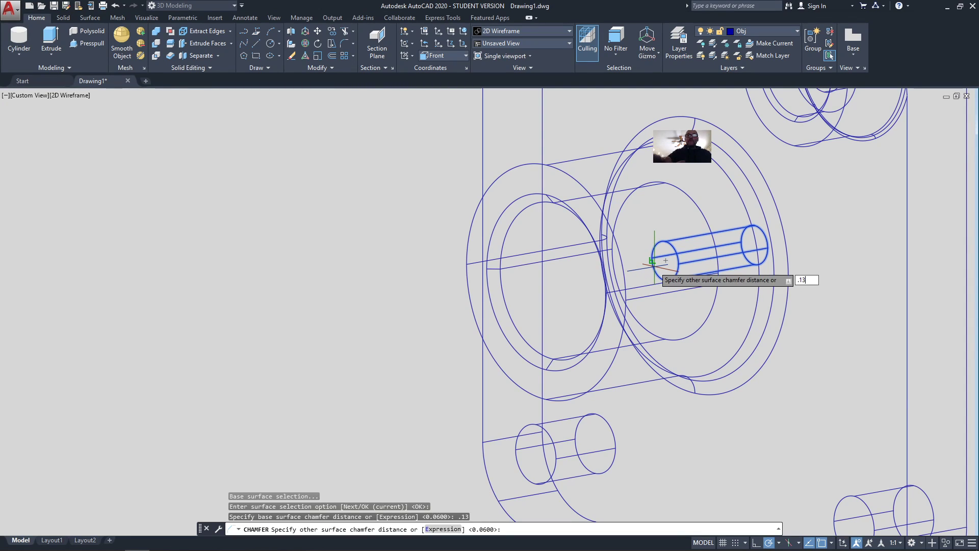
{"action": "key", "text": "Return"}
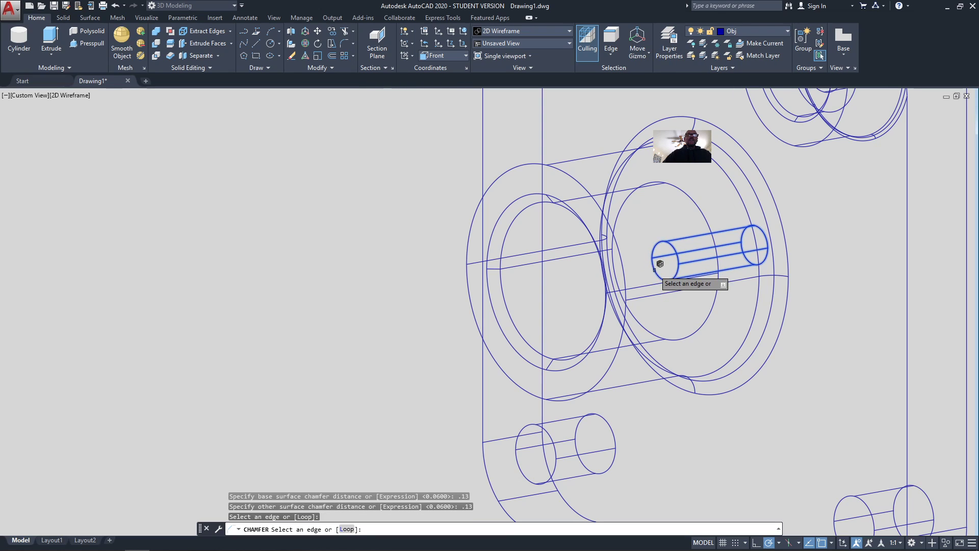
{"action": "key", "text": "Return"}
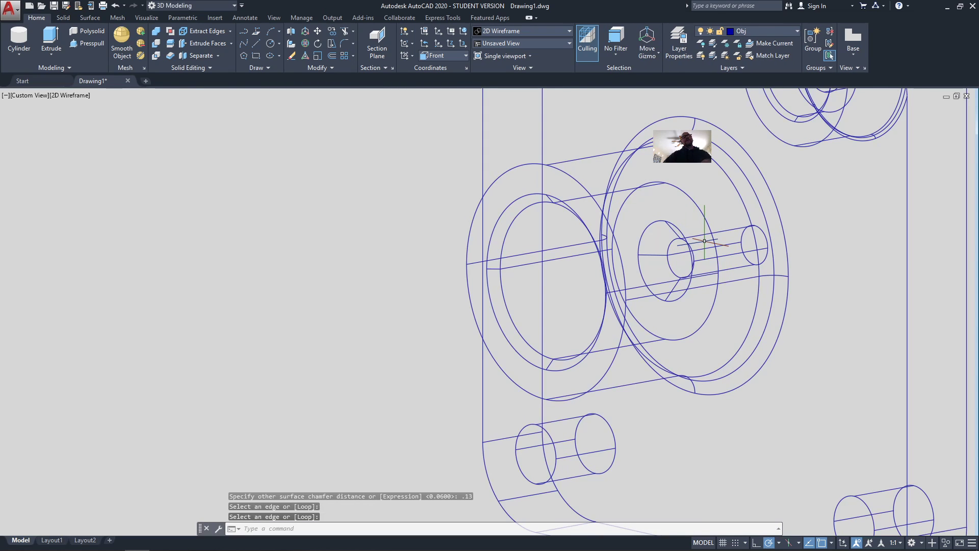
{"action": "scroll", "coordinate": [725, 251], "scroll_direction": "down", "scroll_amount": 2}
{"action": "scroll", "coordinate": [725, 251], "scroll_direction": "down", "scroll_amount": 2}
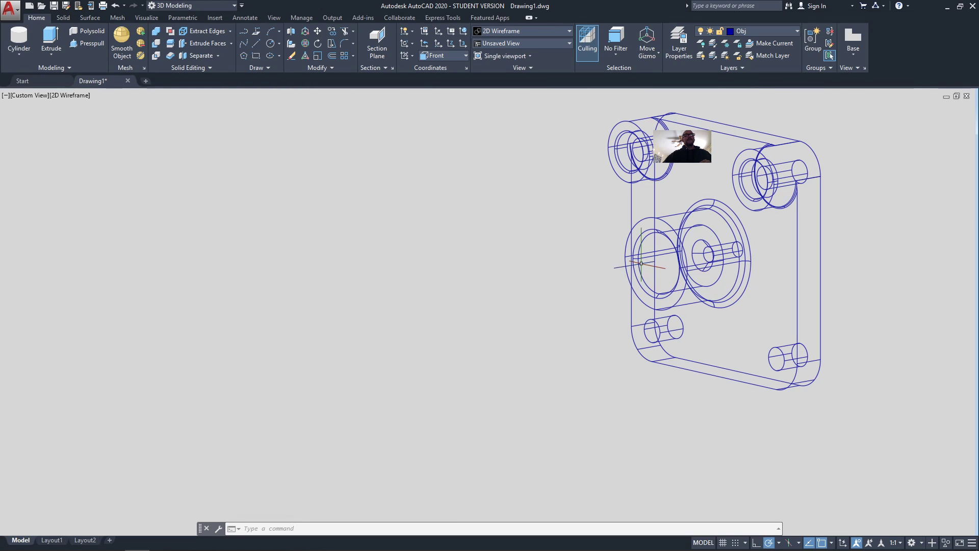
Check the Problem 12.21 mounting-plate page in the PDF, then return to the model.
{"action": "key", "text": "alt+Tab"}
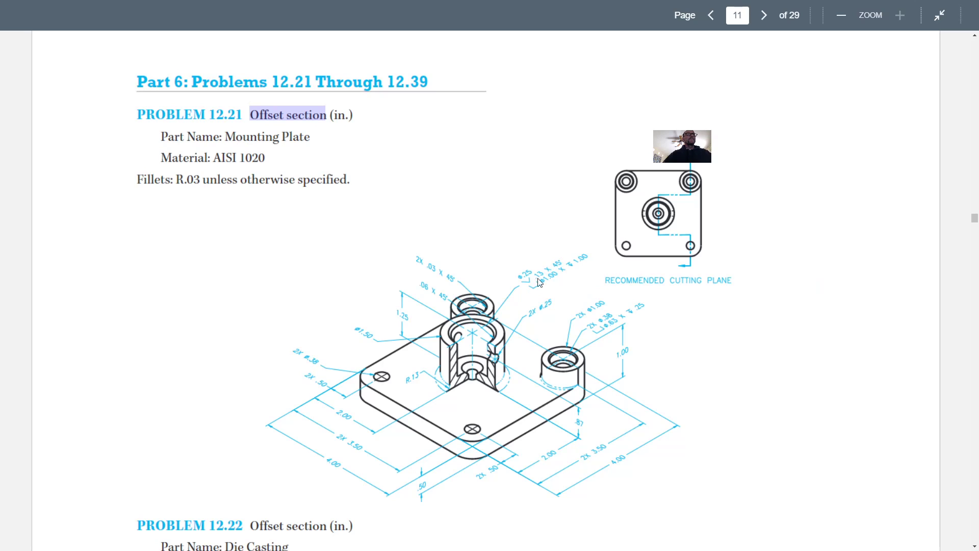
{"action": "scroll", "coordinate": [469, 357], "scroll_direction": "down", "scroll_amount": 1}
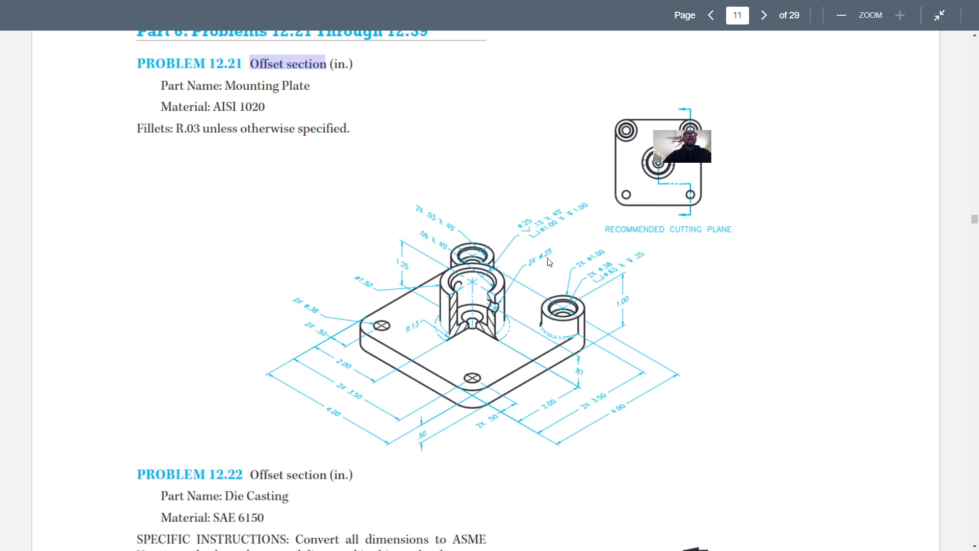
{"action": "key", "text": "alt+Tab"}
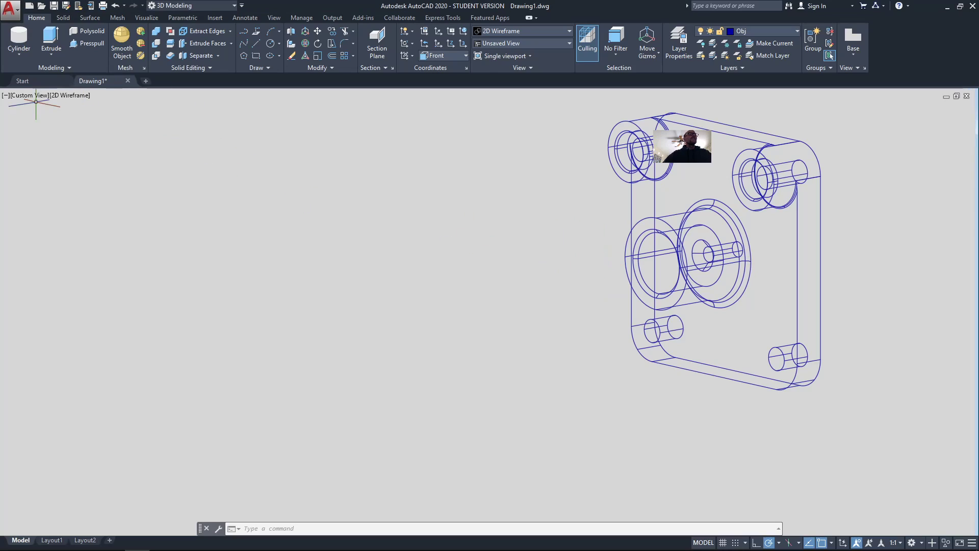
From the right view, create a 0.125-radius cylinder about 4.7 long passing through the central boss.
{"action": "left_click", "coordinate": [30, 96]}
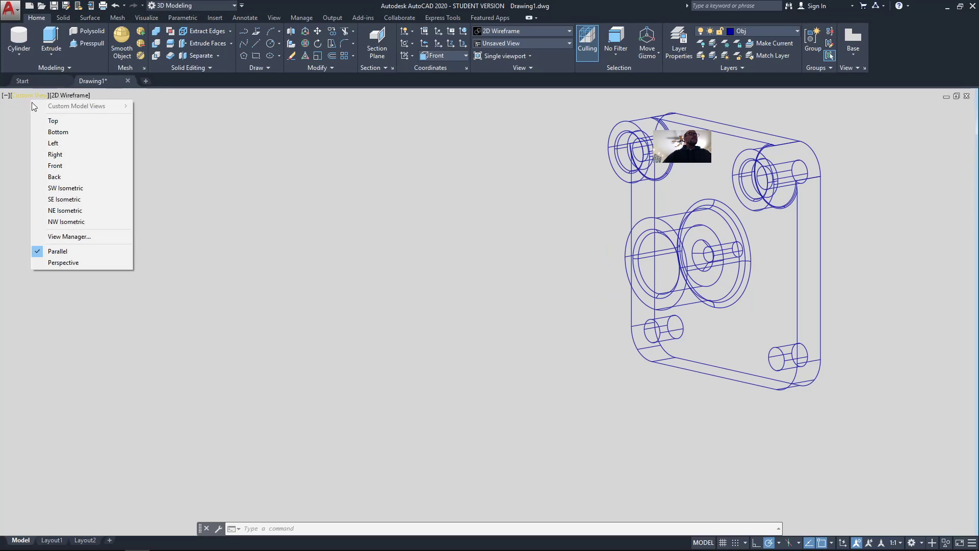
{"action": "left_click", "coordinate": [58, 154]}
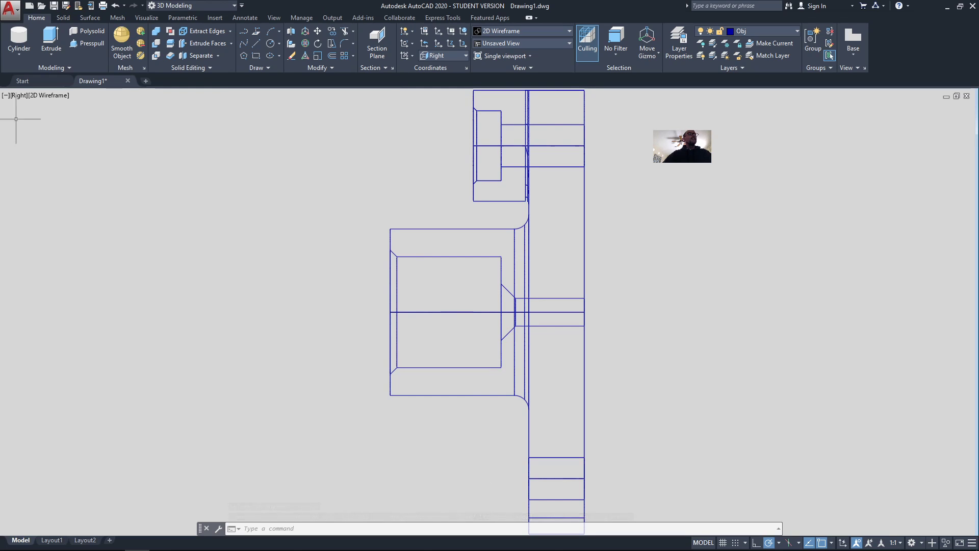
{"action": "left_click", "coordinate": [19, 39]}
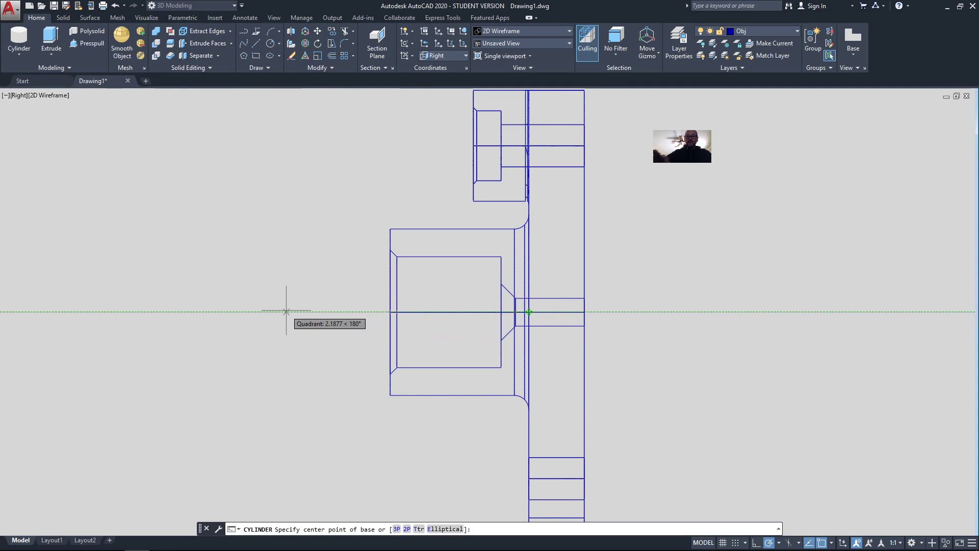
{"action": "type", "text": ".87"}
{"action": "key", "text": "Return"}
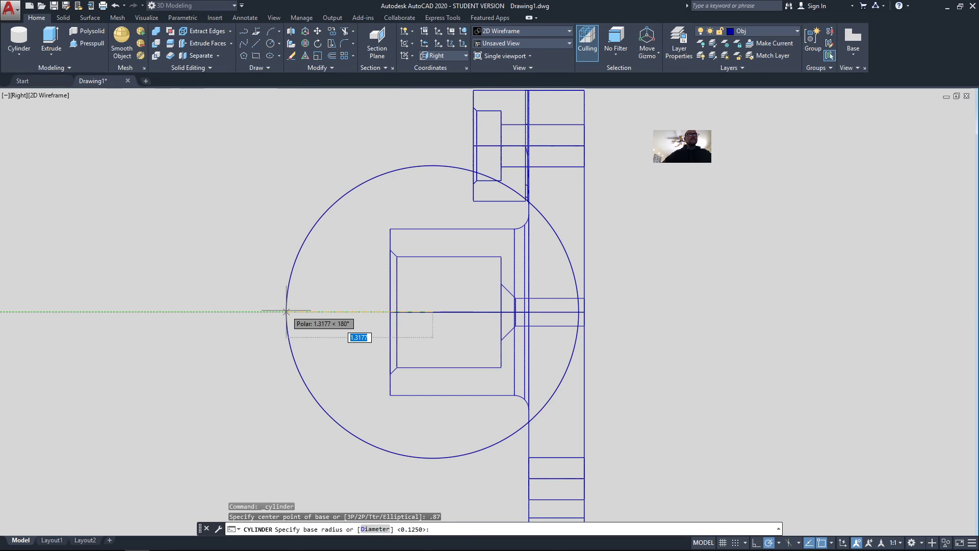
{"action": "key", "text": "alt+Tab"}
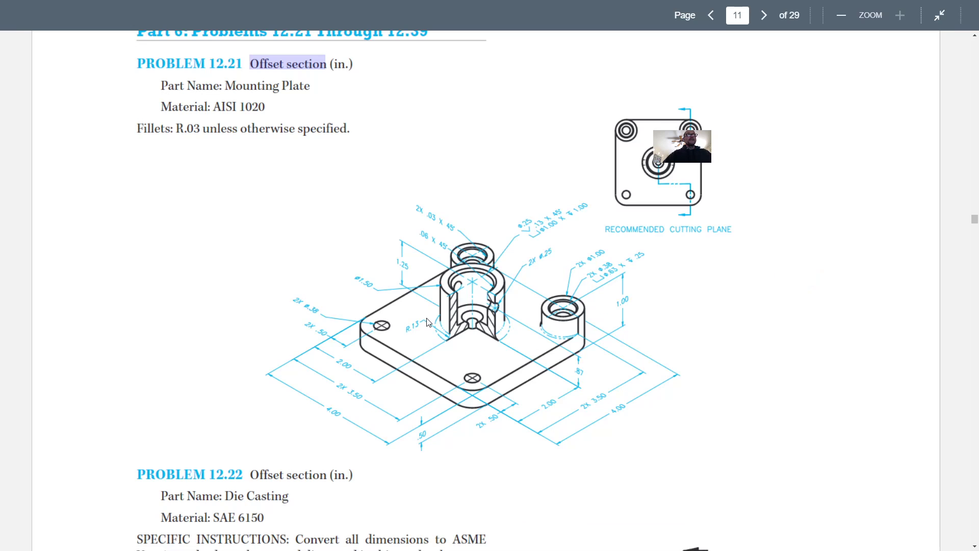
{"action": "key", "text": "alt+Tab"}
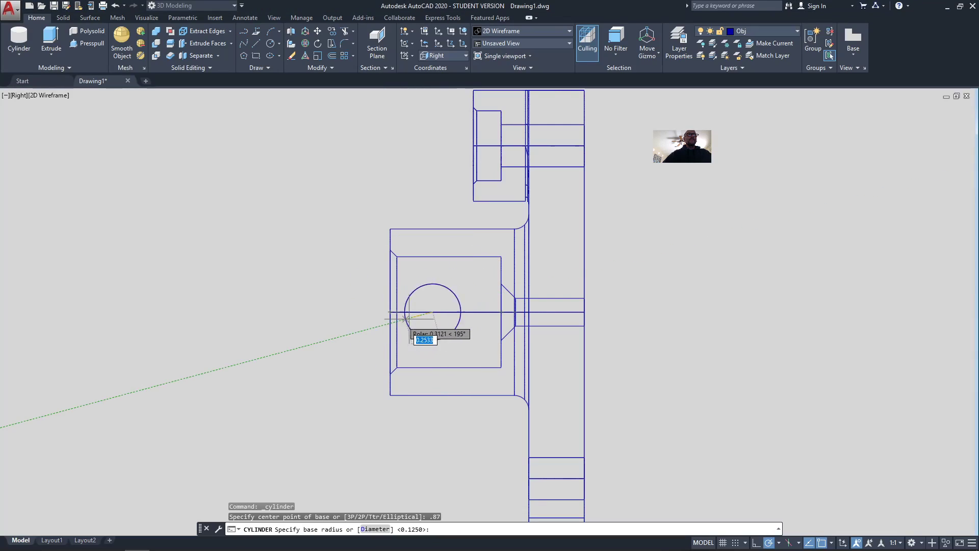
{"action": "type", "text": "5"}
{"action": "key", "text": "Return"}
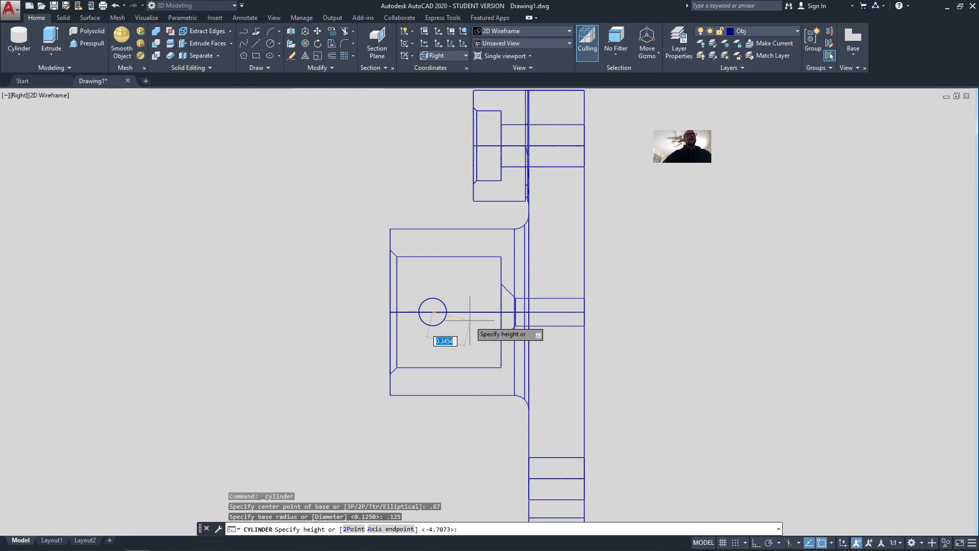
{"action": "scroll", "coordinate": [472, 320], "scroll_direction": "down", "scroll_amount": 3}
{"action": "middle_click_drag", "start_coordinate": [472, 320], "coordinate": [590, 356], "text": "shift"}
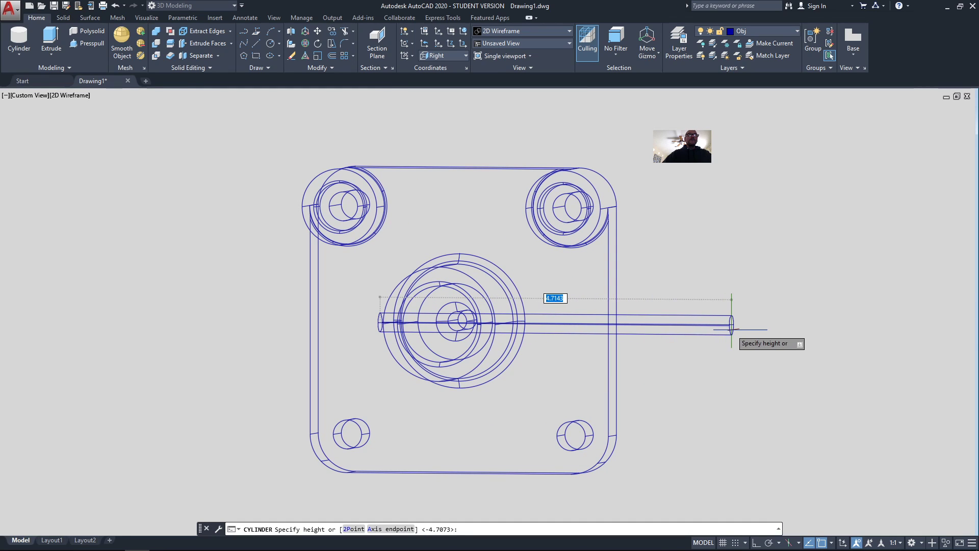
{"action": "left_click", "coordinate": [732, 329]}
{"action": "mouse_move", "coordinate": [546, 393]}
{"action": "middle_mouse_down", "text": "shift"}
{"action": "mouse_move", "coordinate": [689, 294]}
{"action": "mouse_move", "coordinate": [709, 225]}
{"action": "mouse_move", "coordinate": [665, 273]}
{"action": "mouse_move", "coordinate": [462, 427]}
{"action": "mouse_move", "coordinate": [452, 413]}
{"action": "middle_mouse_up", "text": "shift"}
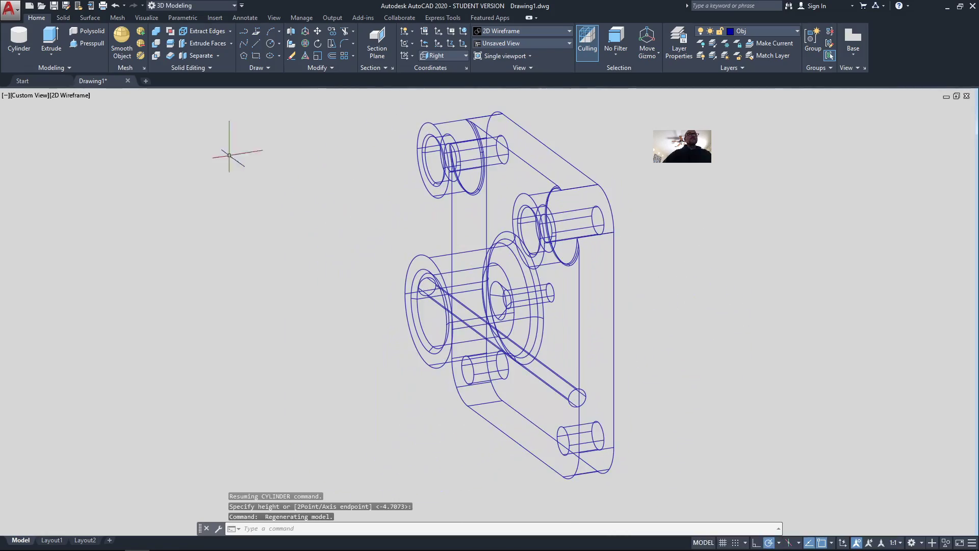
Subtract the slanted rod from the plate so it leaves an angled hole through it.
{"action": "left_click", "coordinate": [155, 44]}
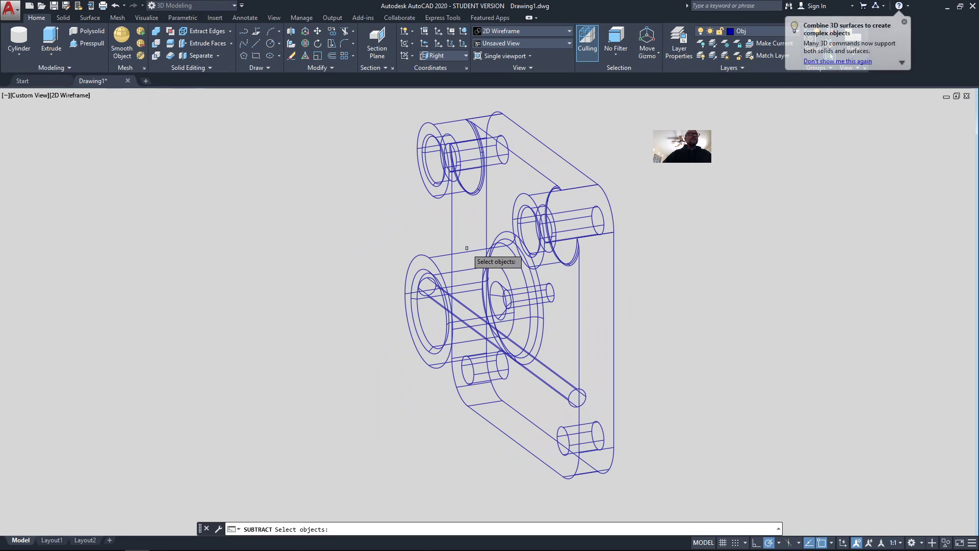
{"action": "left_click", "coordinate": [465, 250]}
{"action": "key", "text": "Return"}
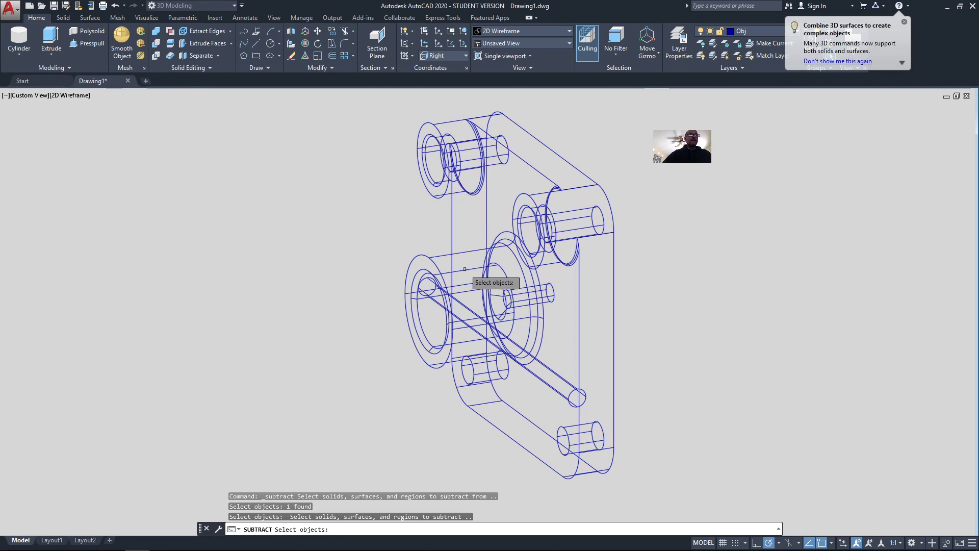
{"action": "left_click", "coordinate": [465, 308]}
{"action": "key", "text": "Return"}
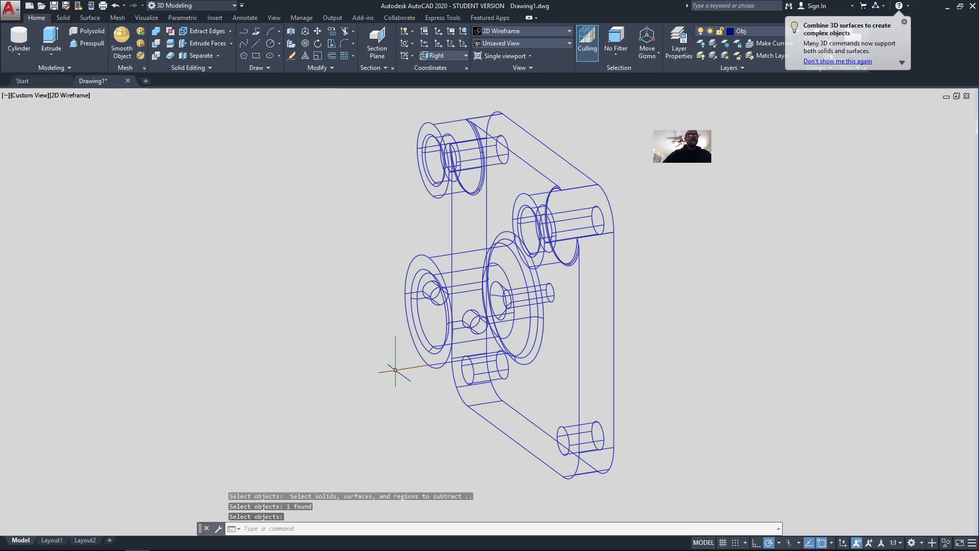
{"action": "mouse_move", "coordinate": [422, 383]}
{"action": "middle_mouse_down", "text": "shift"}
{"action": "mouse_move", "coordinate": [671, 298]}
{"action": "mouse_move", "coordinate": [433, 375]}
{"action": "mouse_move", "coordinate": [352, 365]}
{"action": "mouse_move", "coordinate": [497, 360]}
{"action": "mouse_move", "coordinate": [516, 372]}
{"action": "middle_mouse_up", "text": "shift"}
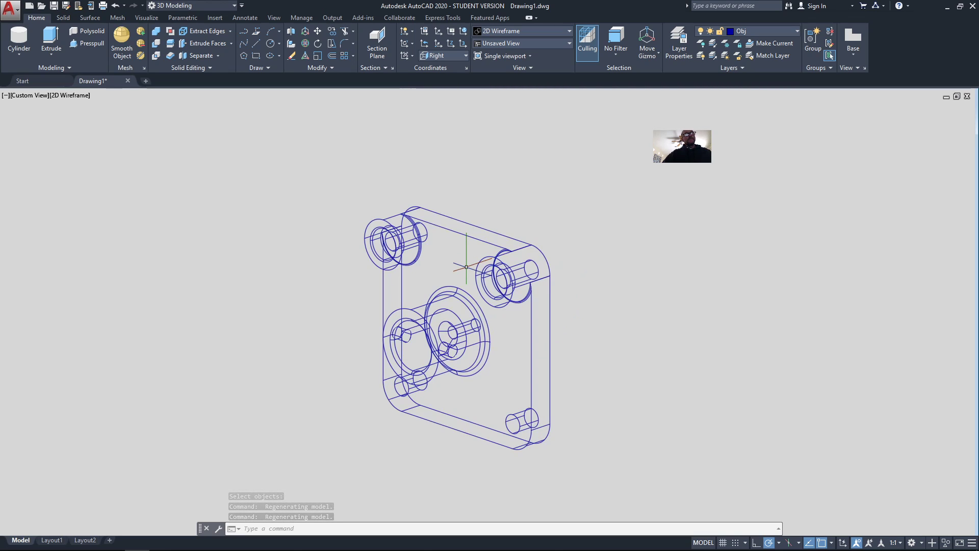
{"action": "scroll", "coordinate": [464, 314], "scroll_direction": "up", "scroll_amount": 5}
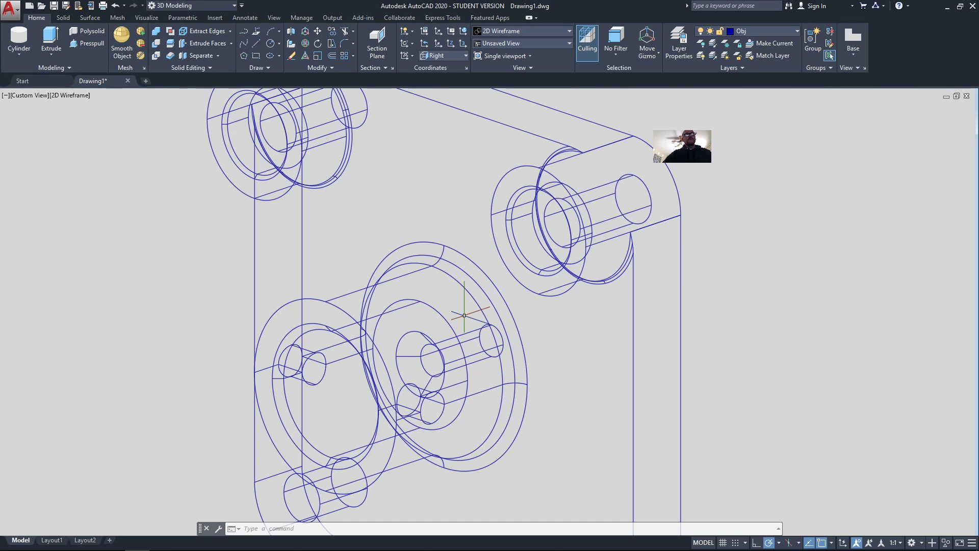
{"action": "scroll", "coordinate": [505, 270], "scroll_direction": "down", "scroll_amount": 2}
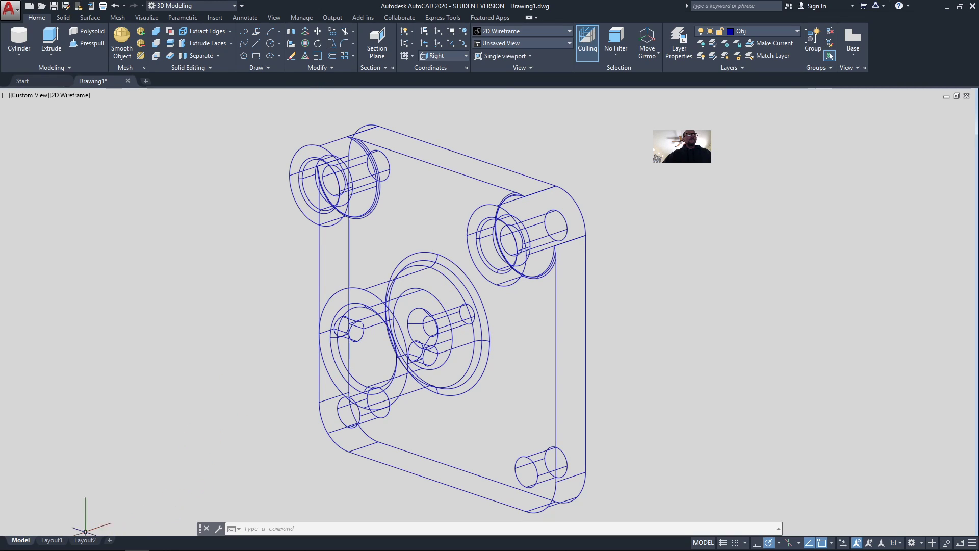
On Layout1, place a 1:1 base top view of the plate from model space, without projected views.
{"action": "left_click", "coordinate": [51, 540]}
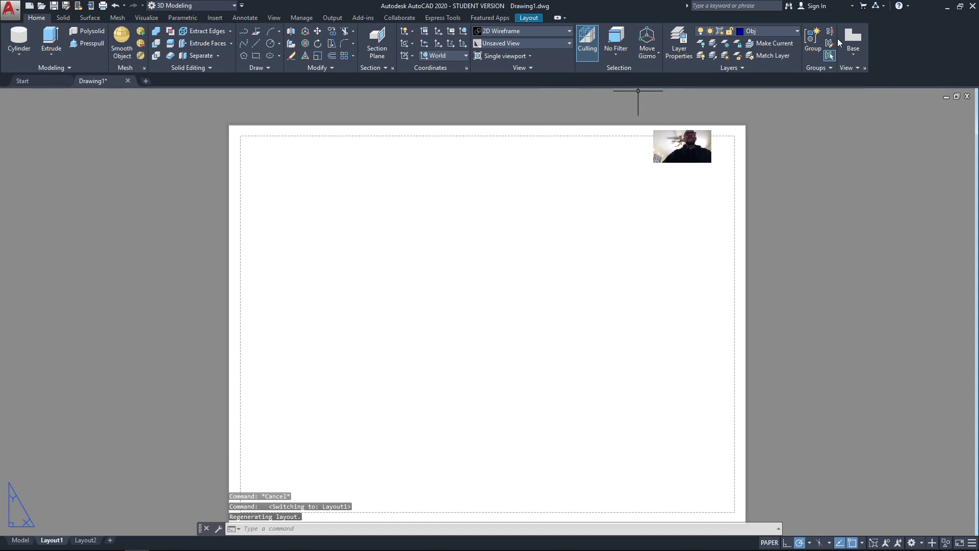
{"action": "left_click", "coordinate": [853, 51]}
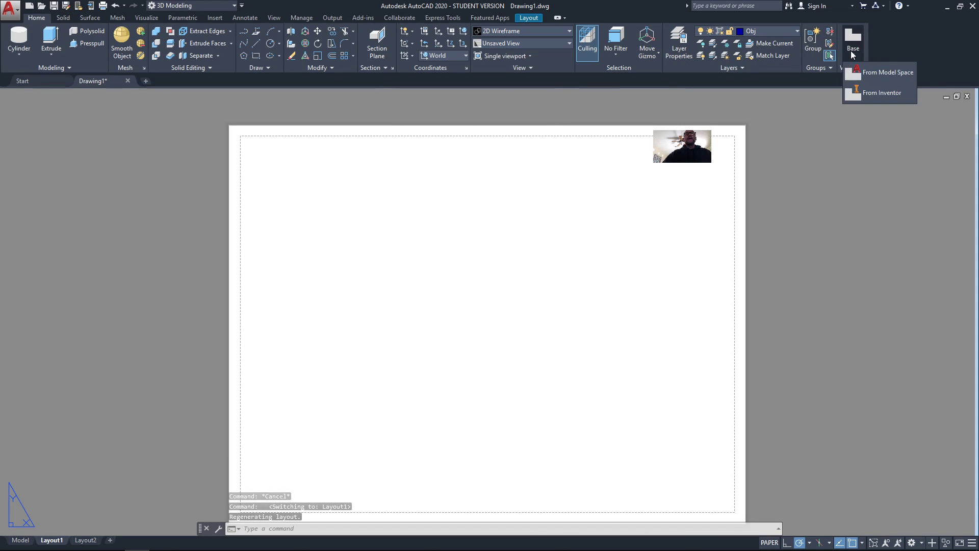
{"action": "left_click", "coordinate": [872, 74]}
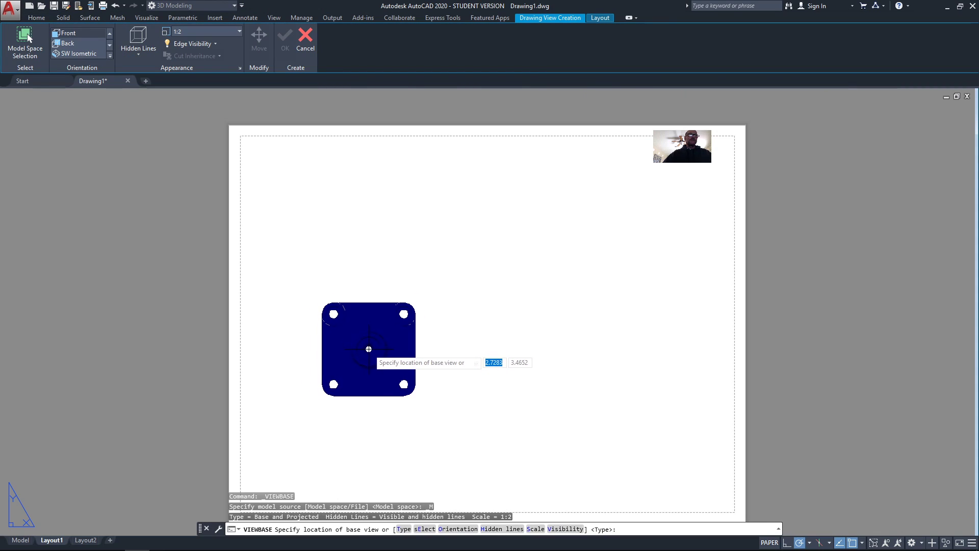
{"action": "type", "text": "s"}
{"action": "key", "text": "Return"}
{"action": "type", "text": "1"}
{"action": "key", "text": "Return"}
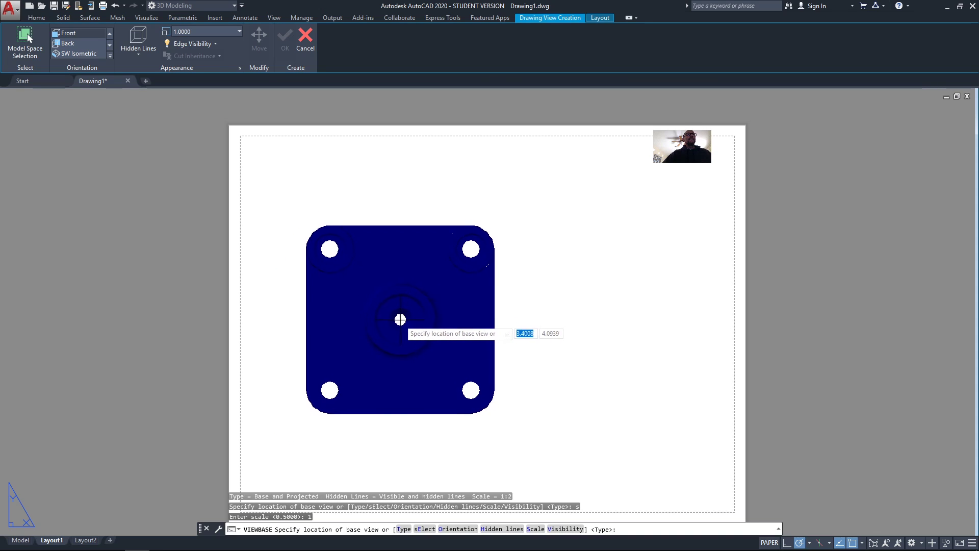
{"action": "left_click", "coordinate": [394, 323]}
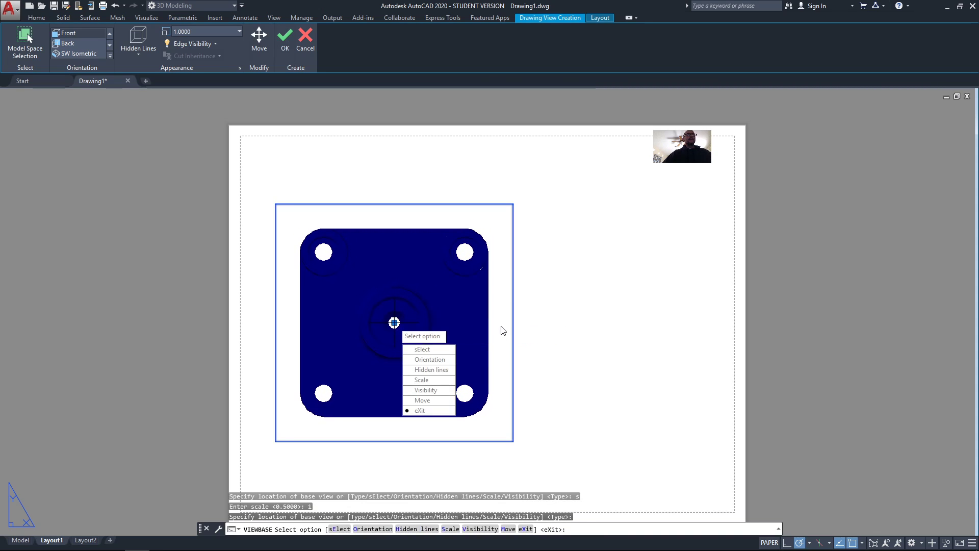
{"action": "key", "text": "Return"}
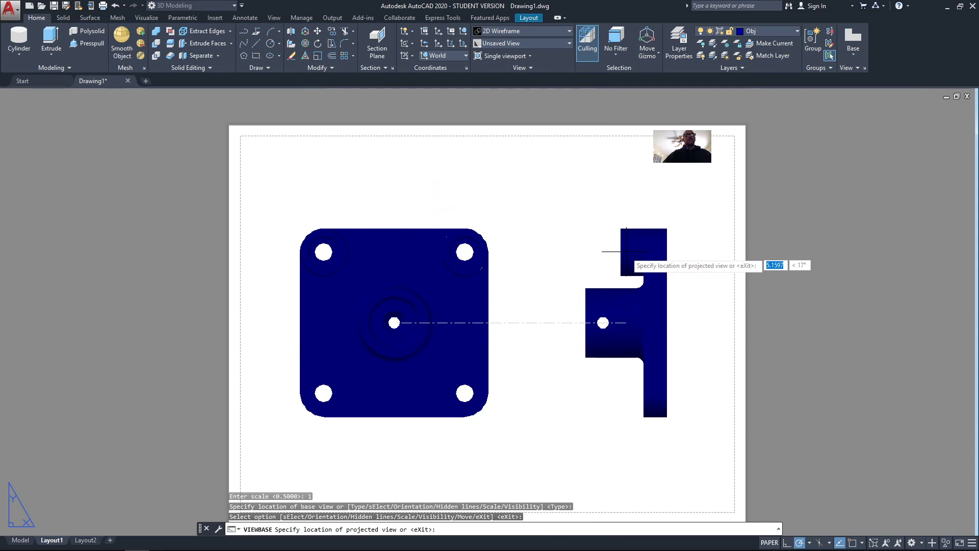
{"action": "key", "text": "Return"}
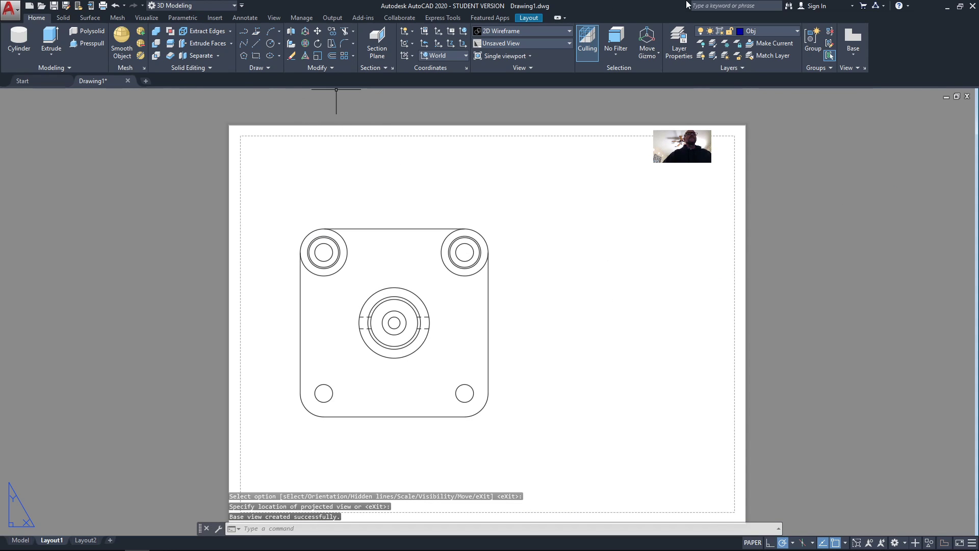
Draw an offset section line A through the lower-right hole, centre boss and upper-right boss of the top view.
{"action": "left_click", "coordinate": [526, 18]}
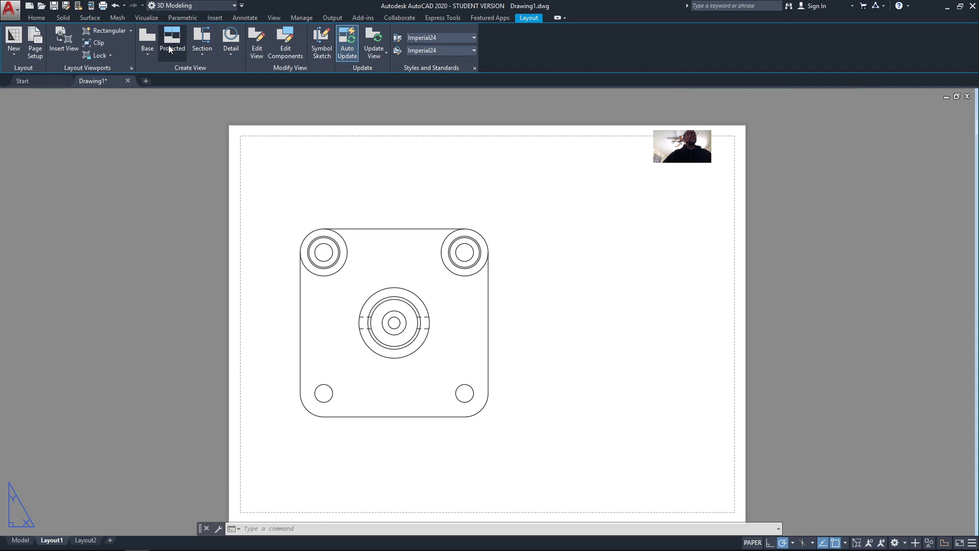
{"action": "left_click", "coordinate": [200, 52]}
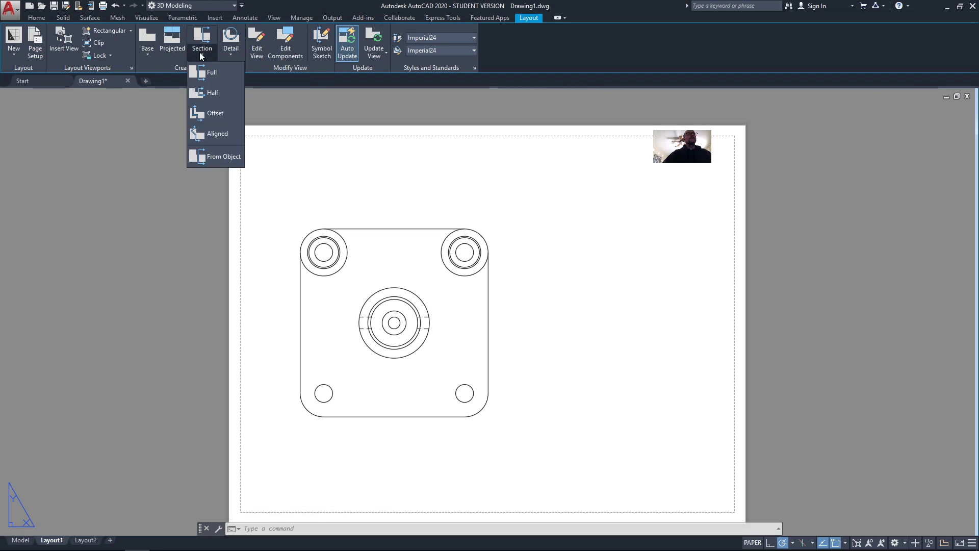
{"action": "left_click", "coordinate": [222, 113]}
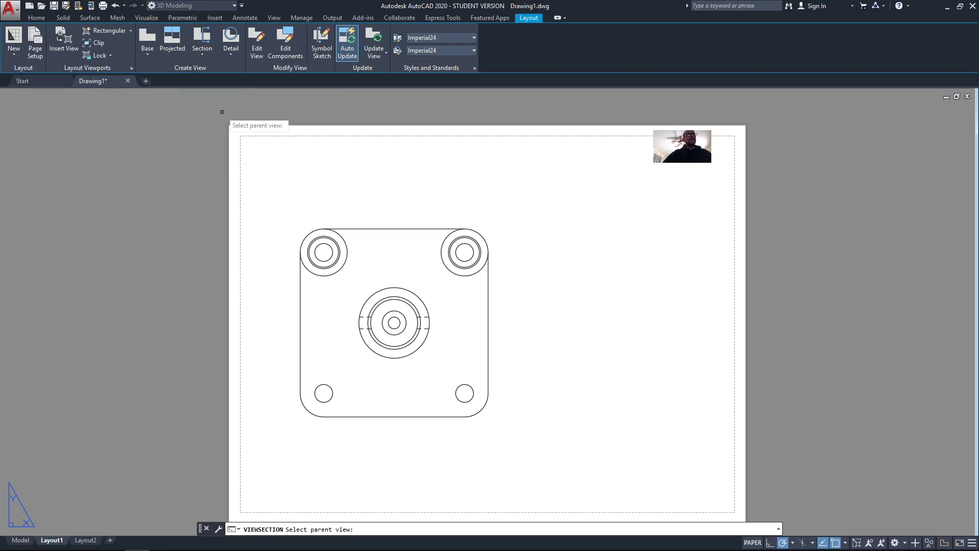
{"action": "left_click", "coordinate": [471, 418]}
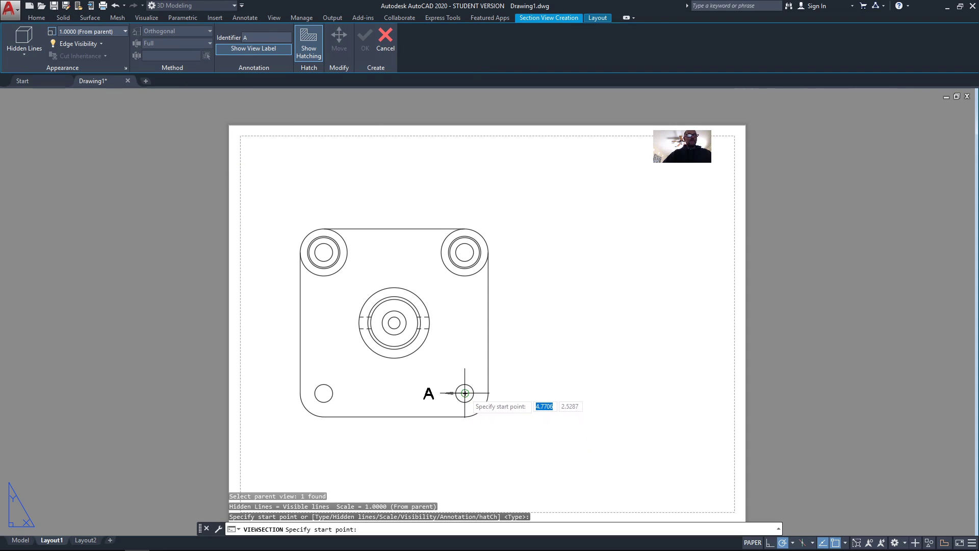
{"action": "left_click", "coordinate": [464, 449]}
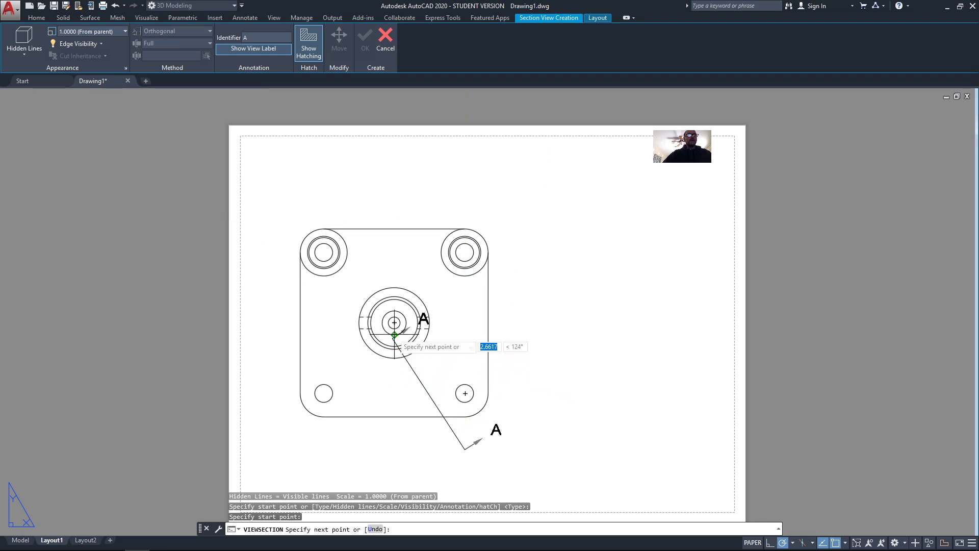
{"action": "left_click", "coordinate": [464, 368]}
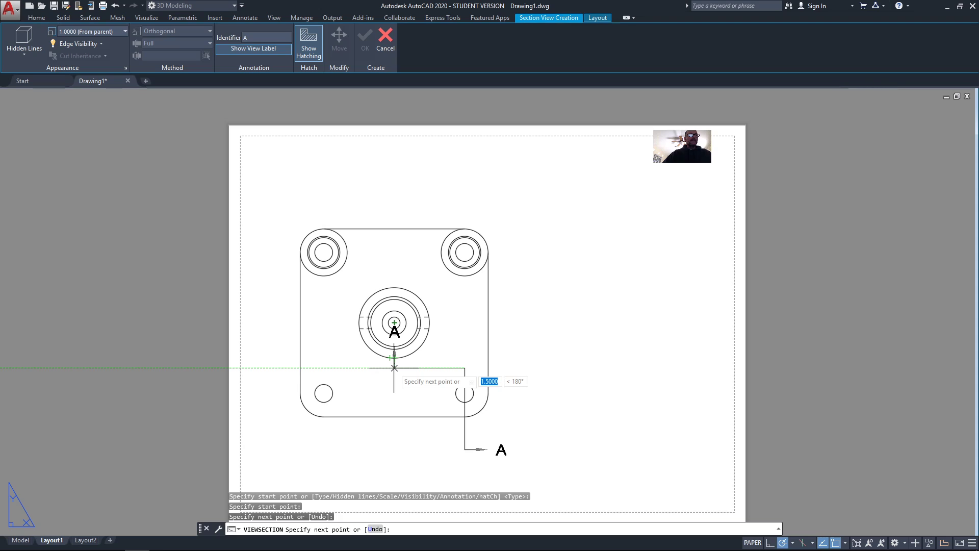
{"action": "left_click", "coordinate": [394, 368]}
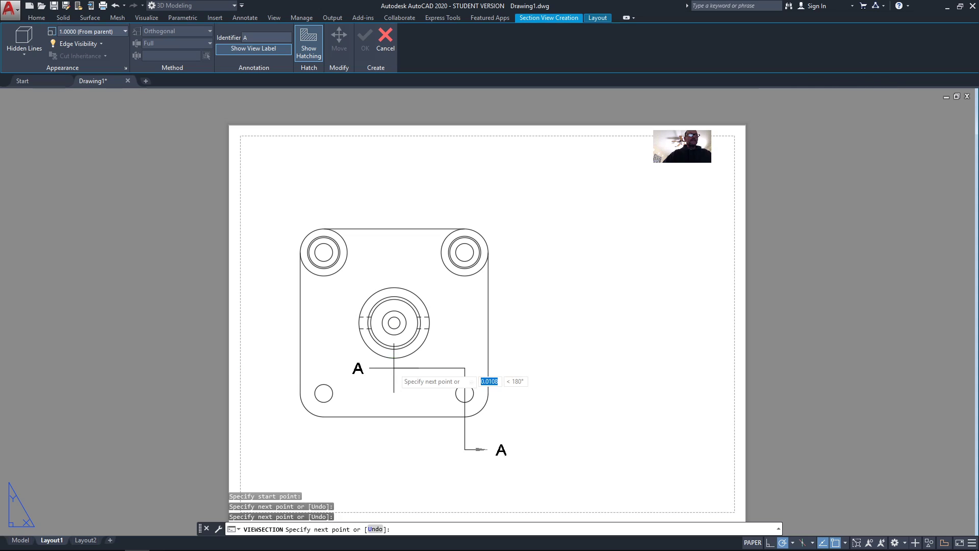
{"action": "left_click", "coordinate": [394, 279]}
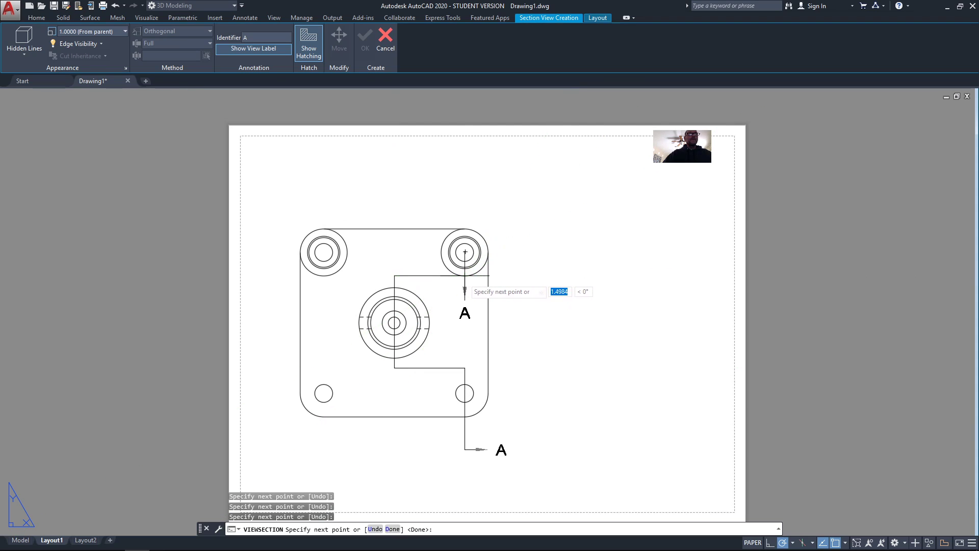
{"action": "scroll", "coordinate": [467, 272], "scroll_direction": "up", "scroll_amount": 6}
{"action": "scroll", "coordinate": [459, 268], "scroll_direction": "up", "scroll_amount": 2}
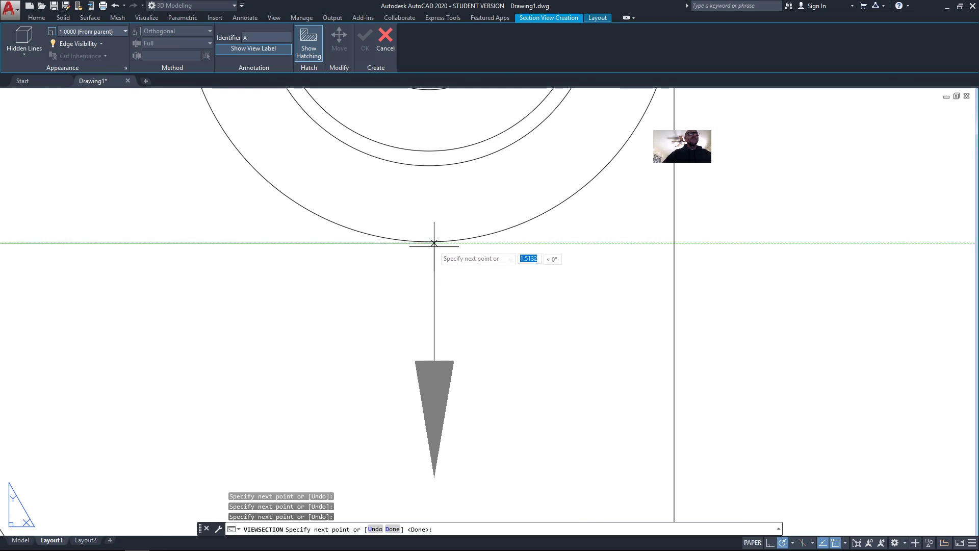
{"action": "scroll", "coordinate": [432, 178], "scroll_direction": "down", "scroll_amount": 2}
{"action": "scroll", "coordinate": [432, 229], "scroll_direction": "down", "scroll_amount": 1}
{"action": "scroll", "coordinate": [430, 261], "scroll_direction": "up", "scroll_amount": 1}
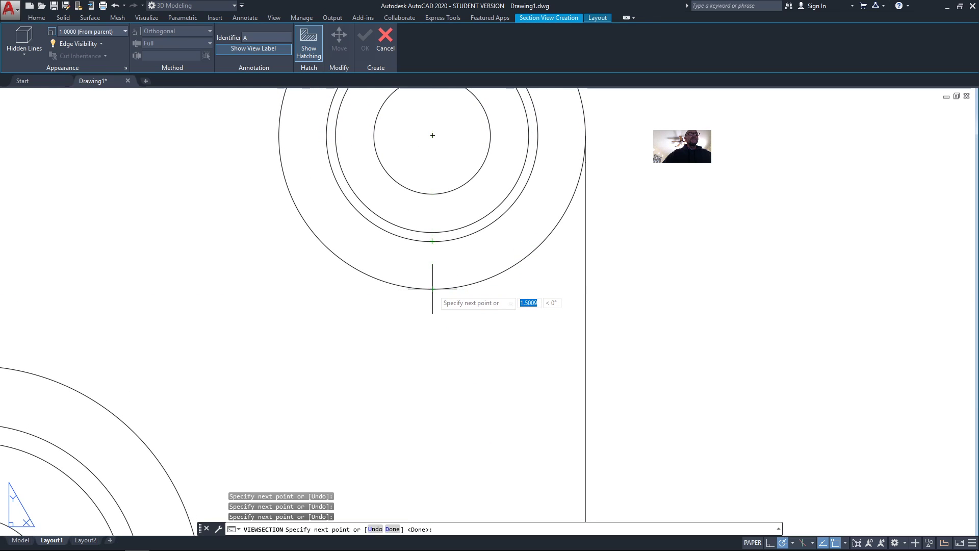
{"action": "left_click", "coordinate": [432, 289]}
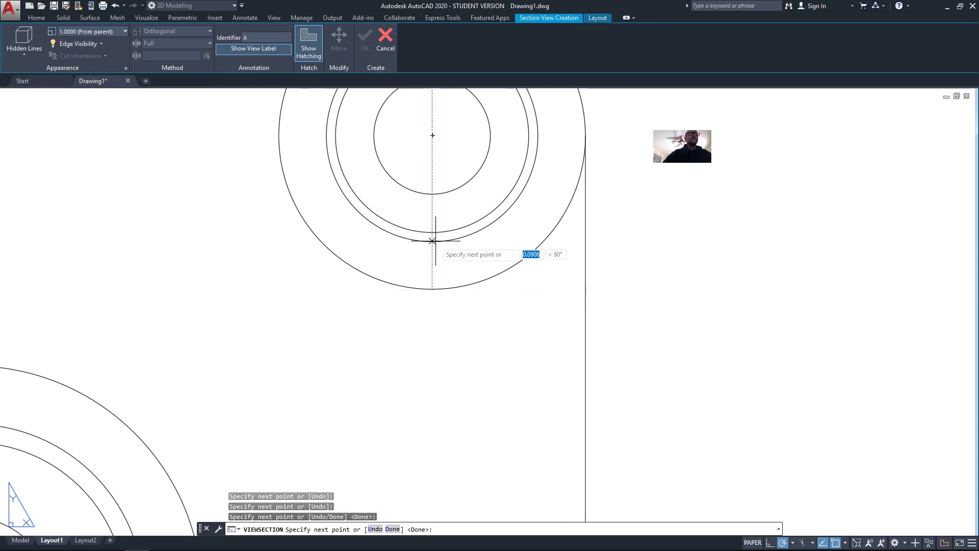
{"action": "scroll", "coordinate": [432, 241], "scroll_direction": "down", "scroll_amount": 2}
{"action": "scroll", "coordinate": [437, 260], "scroll_direction": "down", "scroll_amount": 2}
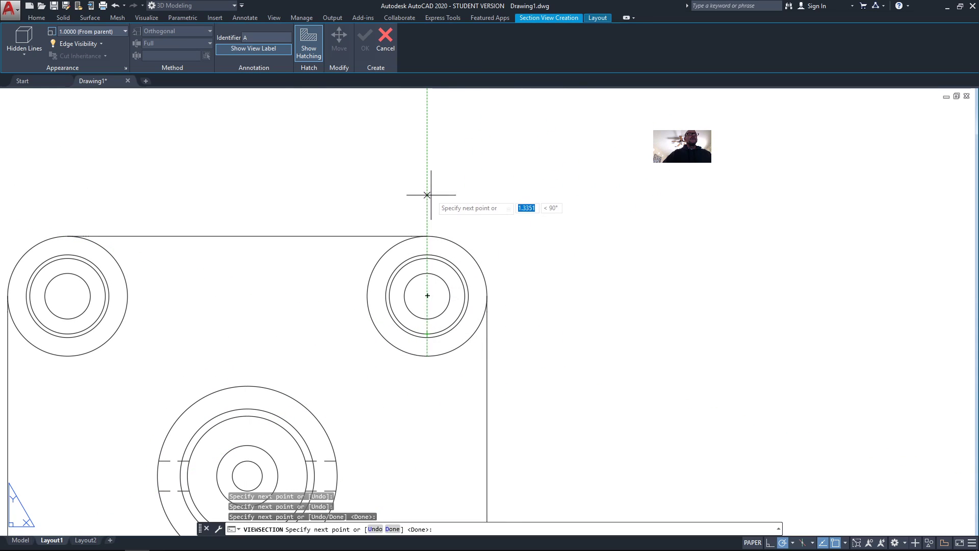
{"action": "left_click", "coordinate": [426, 181]}
{"action": "left_click", "coordinate": [495, 180]}
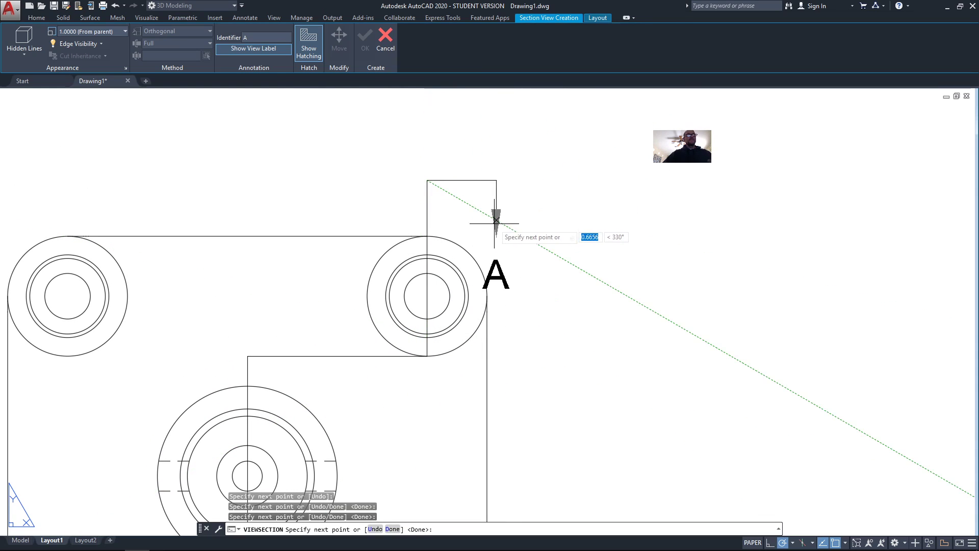
Place the hatched Section A-A view at scale 1 to the right of the top view.
{"action": "key", "text": "Return"}
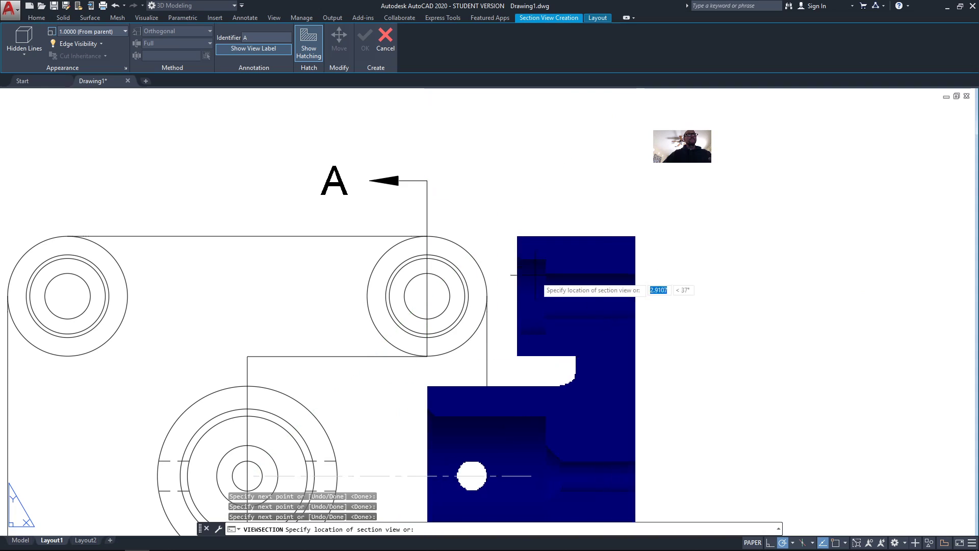
{"action": "scroll", "coordinate": [536, 299], "scroll_direction": "down", "scroll_amount": 3}
{"action": "middle_click_drag", "start_coordinate": [527, 312], "coordinate": [479, 308]}
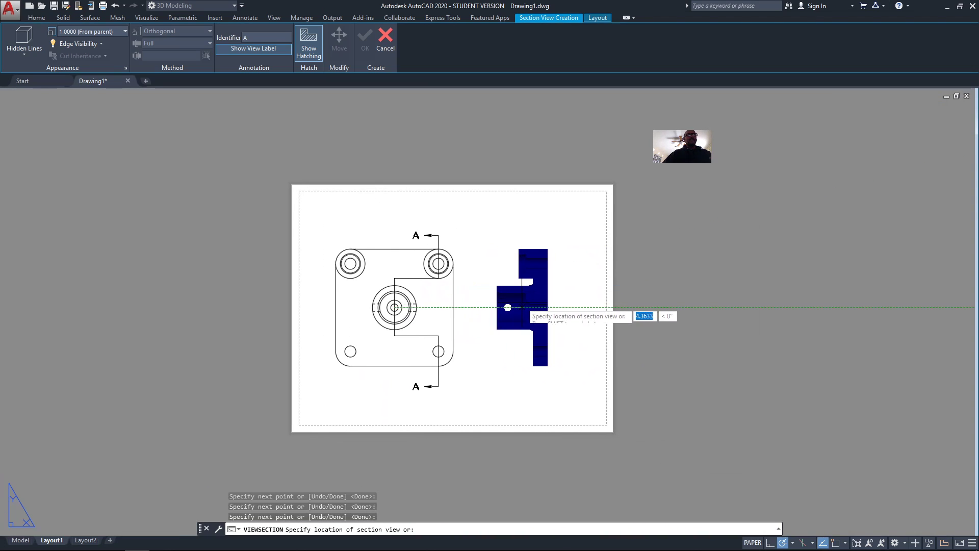
{"action": "scroll", "coordinate": [521, 310], "scroll_direction": "up", "scroll_amount": 2}
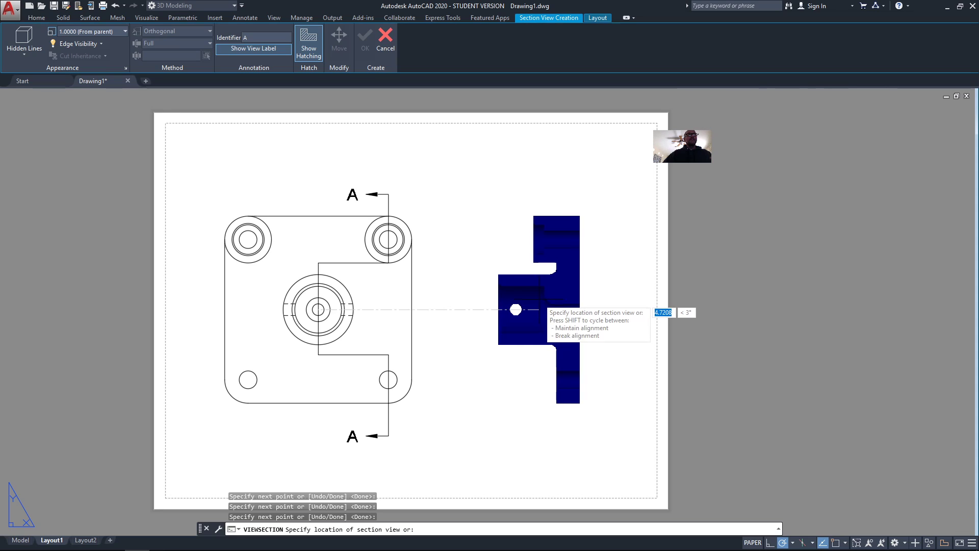
{"action": "left_click", "coordinate": [514, 310]}
{"action": "key", "text": "Return"}
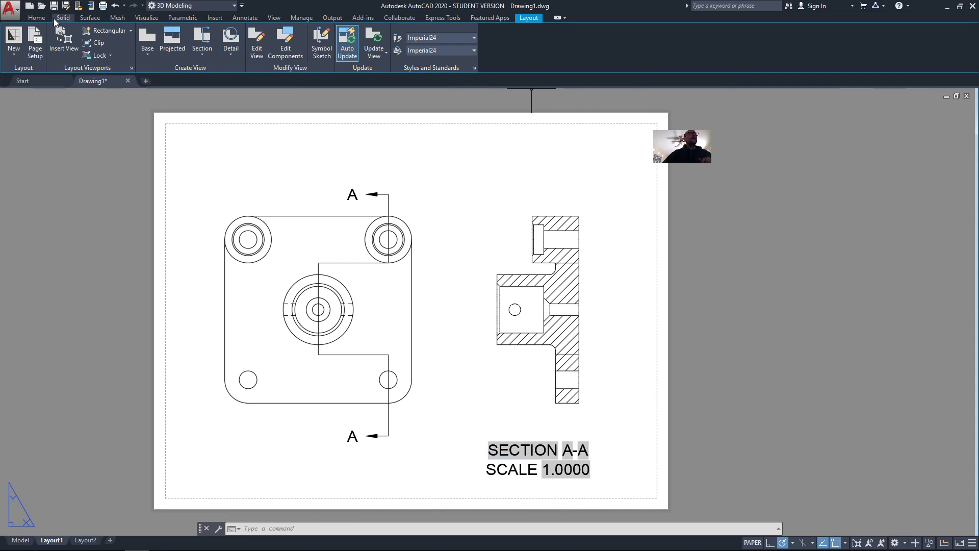
{"action": "left_click", "coordinate": [37, 17]}
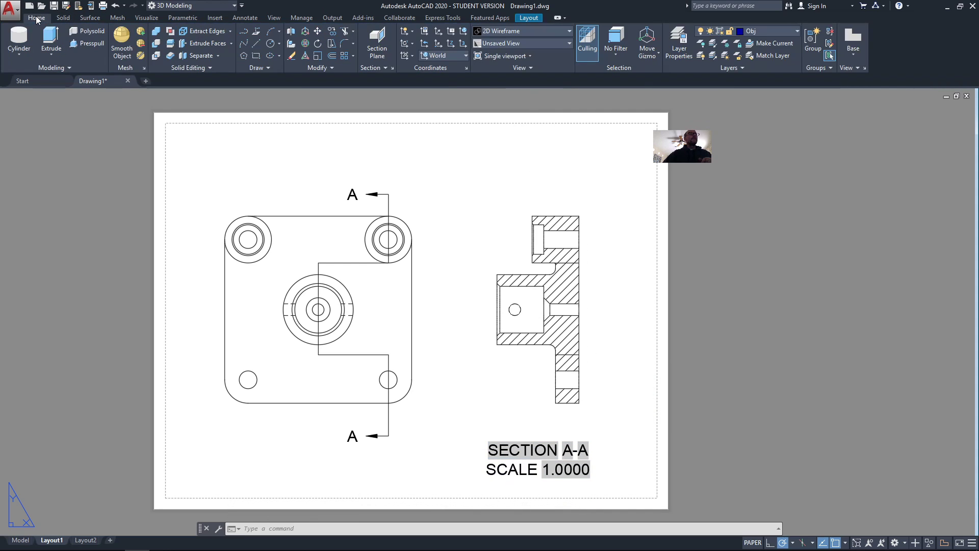
{"action": "left_click", "coordinate": [774, 32]}
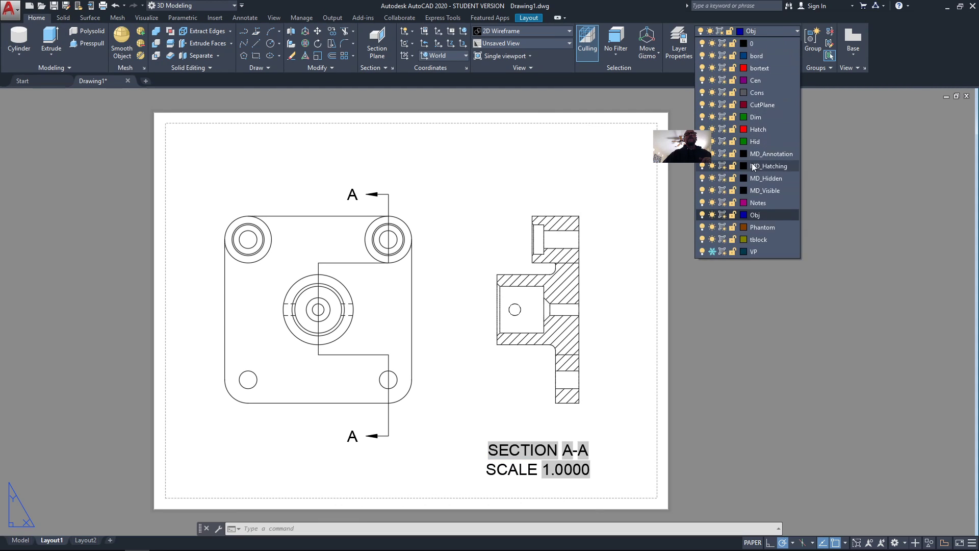
{"action": "left_click", "coordinate": [712, 155]}
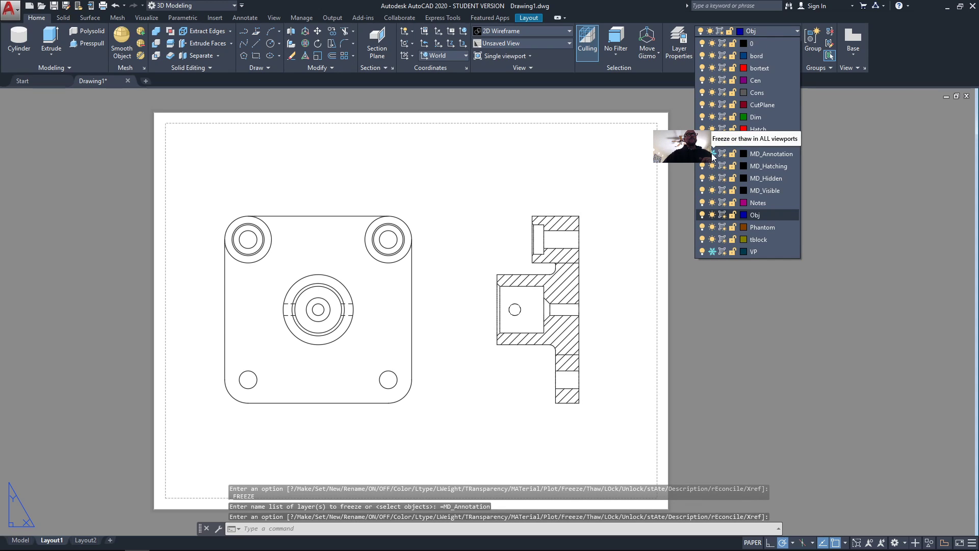
{"action": "left_click", "coordinate": [712, 154]}
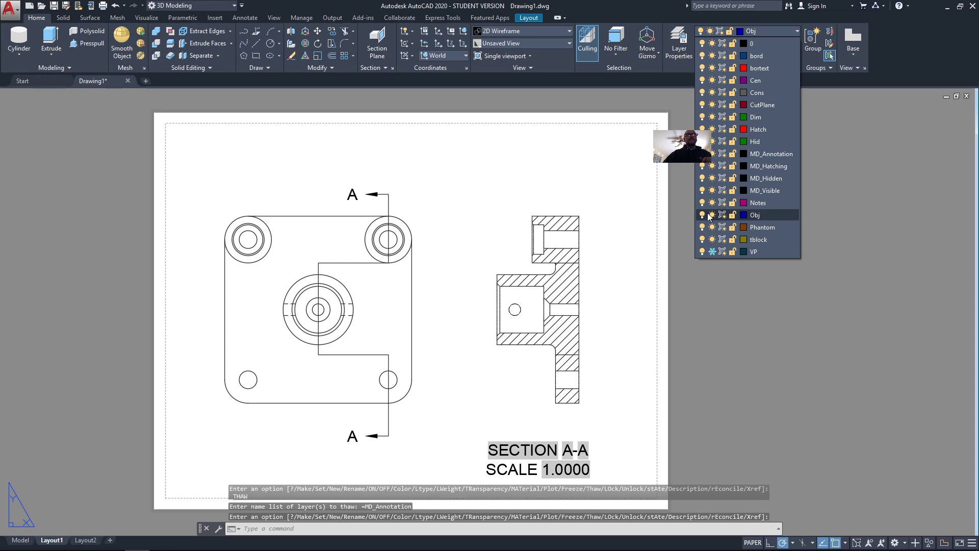
{"action": "left_click", "coordinate": [712, 166]}
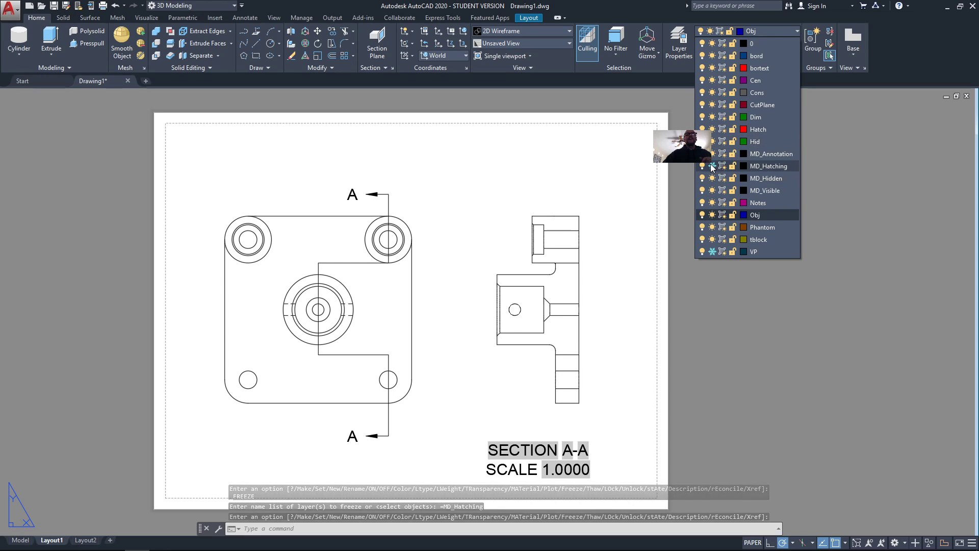
{"action": "left_click", "coordinate": [712, 167]}
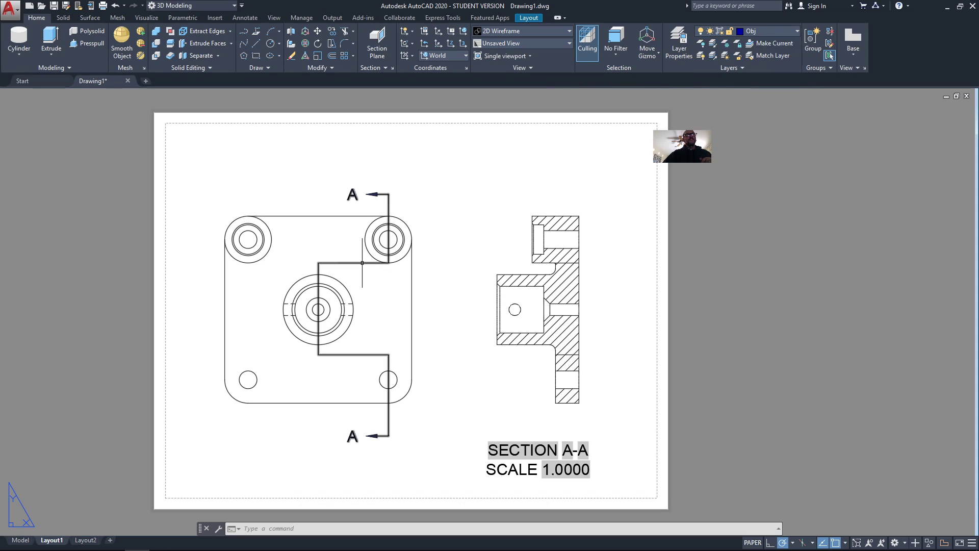
{"action": "left_click", "coordinate": [357, 263]}
{"action": "scroll", "coordinate": [353, 262], "scroll_direction": "up", "scroll_amount": 2}
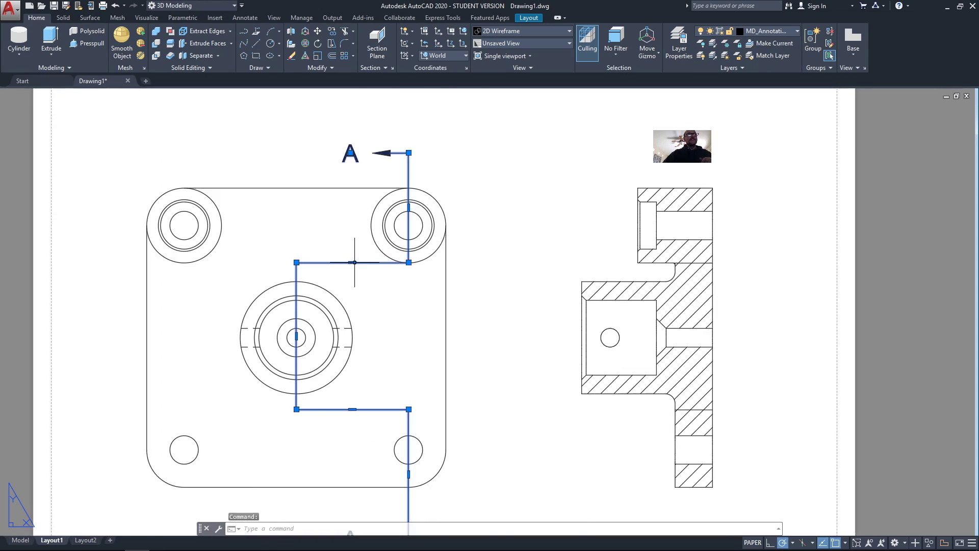
{"action": "scroll", "coordinate": [353, 263], "scroll_direction": "up", "scroll_amount": 8}
{"action": "left_click", "coordinate": [334, 262]}
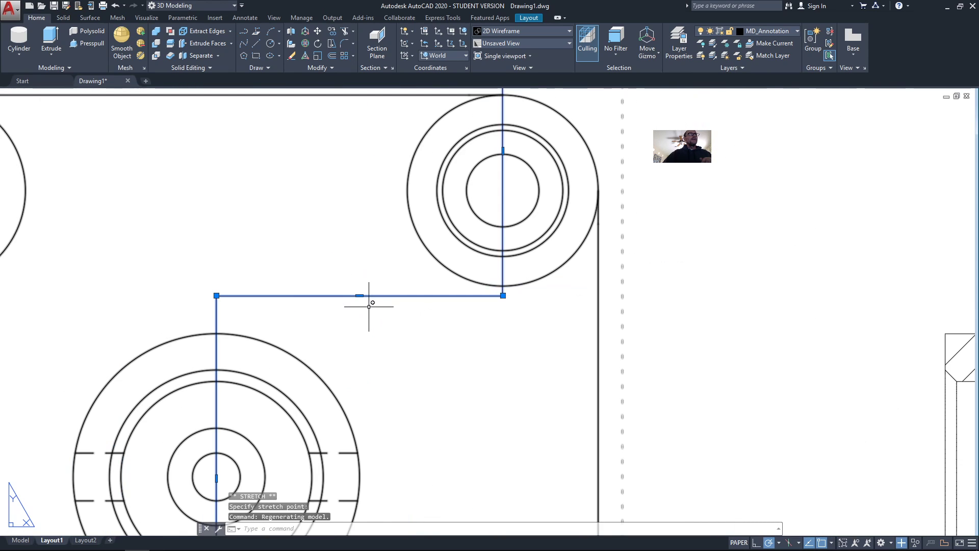
{"action": "scroll", "coordinate": [491, 310], "scroll_direction": "down", "scroll_amount": 5}
{"action": "middle_click_drag", "start_coordinate": [503, 306], "coordinate": [485, 268]}
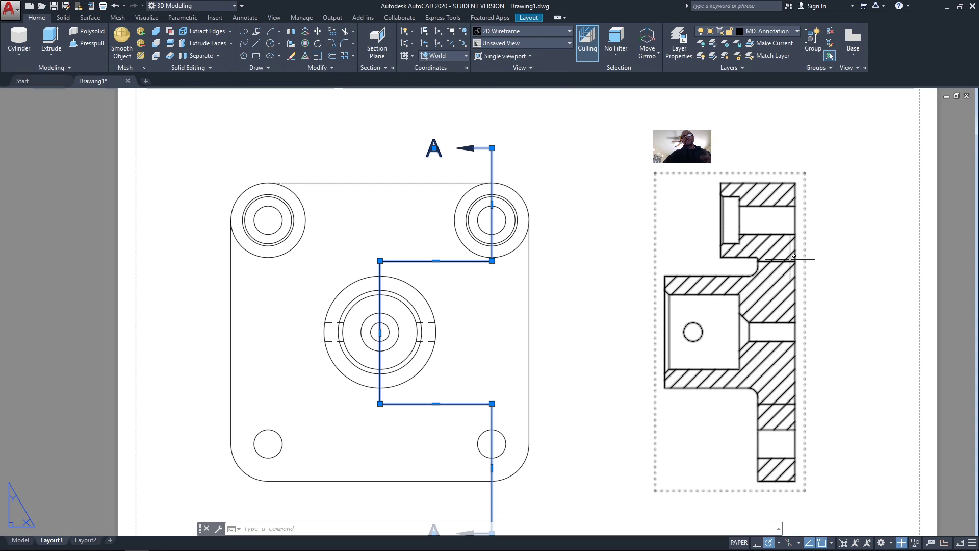
{"action": "key", "text": "Escape"}
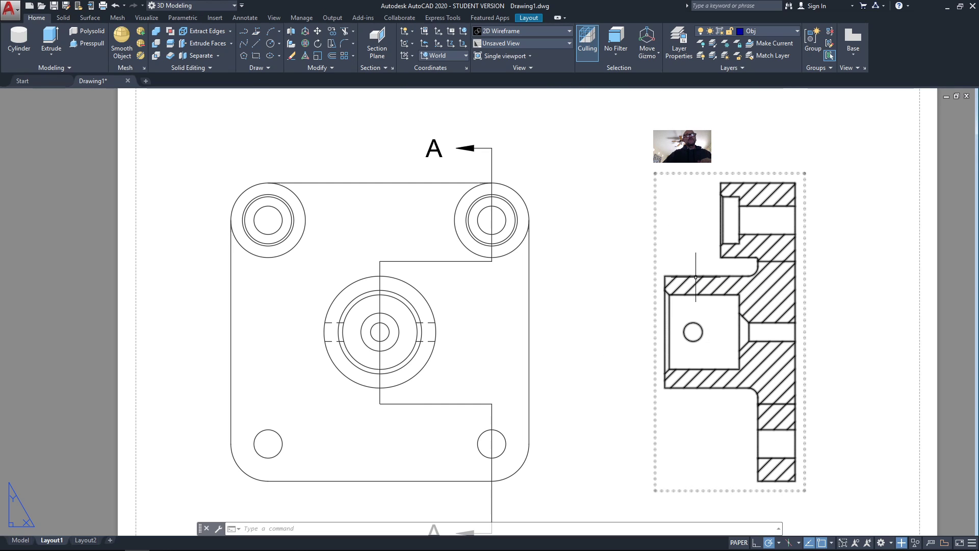
{"action": "middle_click_drag", "start_coordinate": [740, 284], "coordinate": [560, 248]}
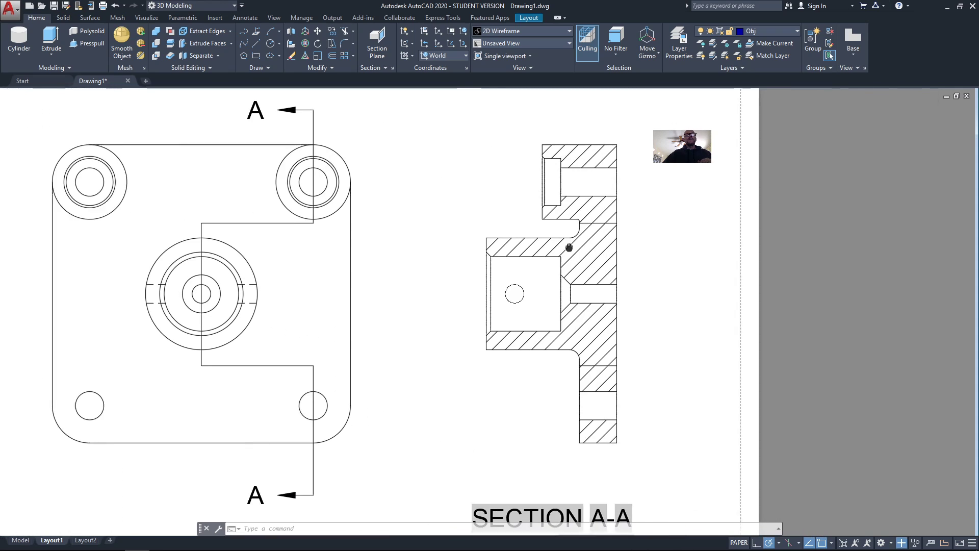
{"action": "scroll", "coordinate": [559, 248], "scroll_direction": "down", "scroll_amount": 2}
{"action": "scroll", "coordinate": [554, 248], "scroll_direction": "down", "scroll_amount": 2}
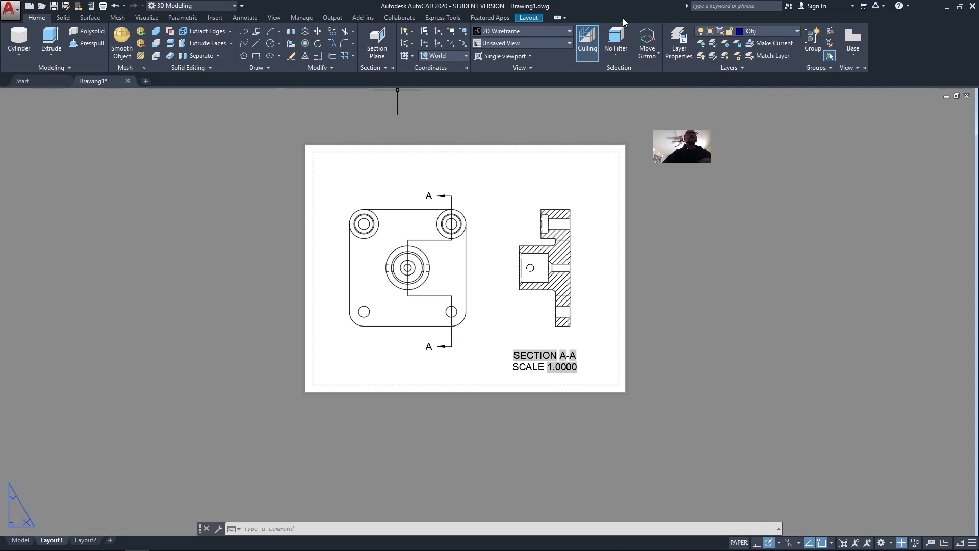
Create a projected view from the parent view, placed right of the section view.
{"action": "left_click", "coordinate": [530, 17]}
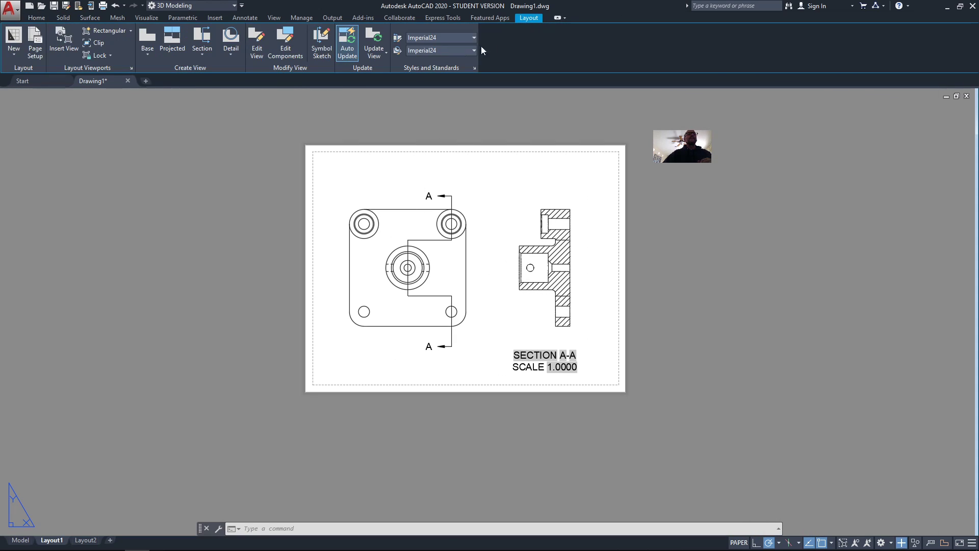
{"action": "left_click", "coordinate": [171, 49]}
{"action": "left_click", "coordinate": [402, 245]}
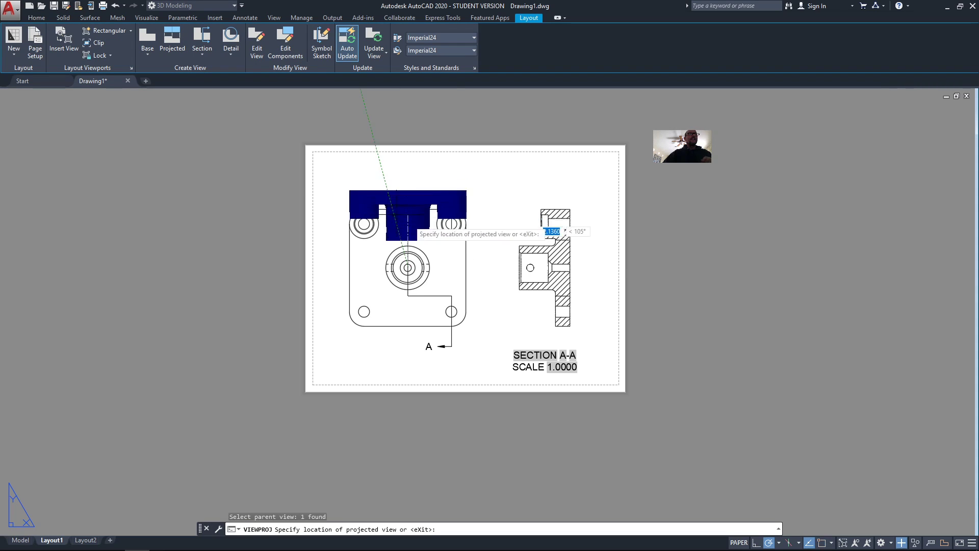
{"action": "left_click", "coordinate": [718, 299]}
{"action": "key", "text": "Return"}
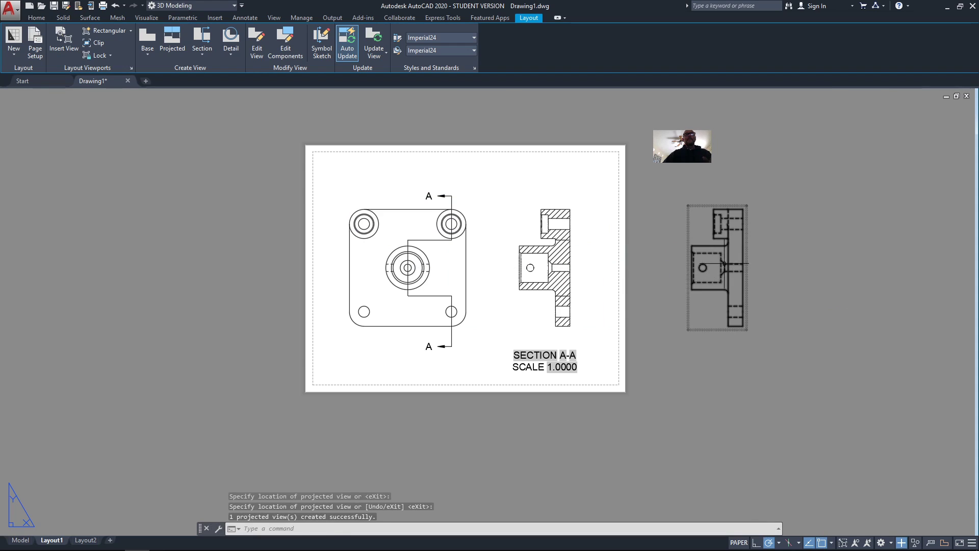
{"action": "scroll", "coordinate": [723, 264], "scroll_direction": "up", "scroll_amount": 5}
{"action": "scroll", "coordinate": [723, 264], "scroll_direction": "down", "scroll_amount": 2}
{"action": "scroll", "coordinate": [723, 265], "scroll_direction": "down", "scroll_amount": 1}
Set the projected view to show visible lines only, then select it for removal.
{"action": "left_click", "coordinate": [730, 276]}
{"action": "double_click", "coordinate": [731, 277]}
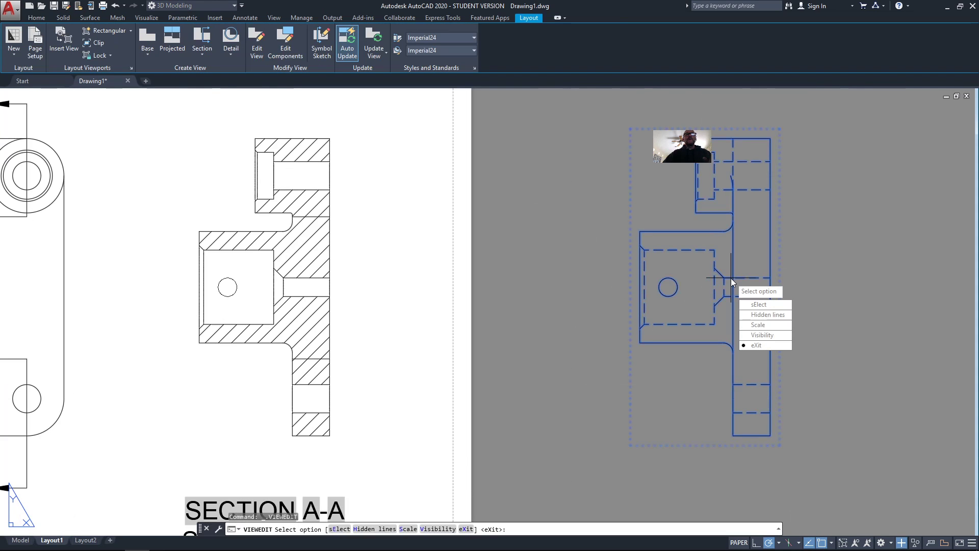
{"action": "left_click", "coordinate": [771, 315]}
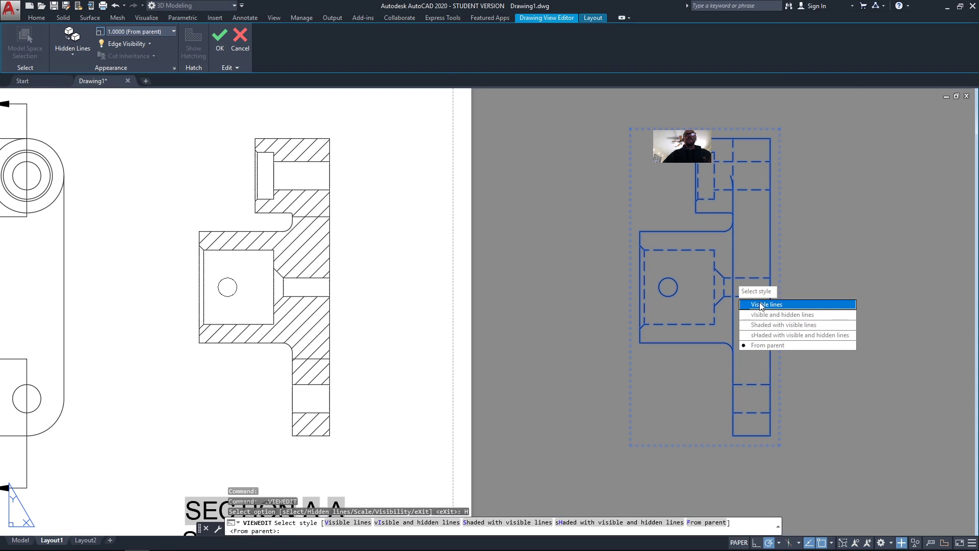
{"action": "left_click", "coordinate": [770, 308]}
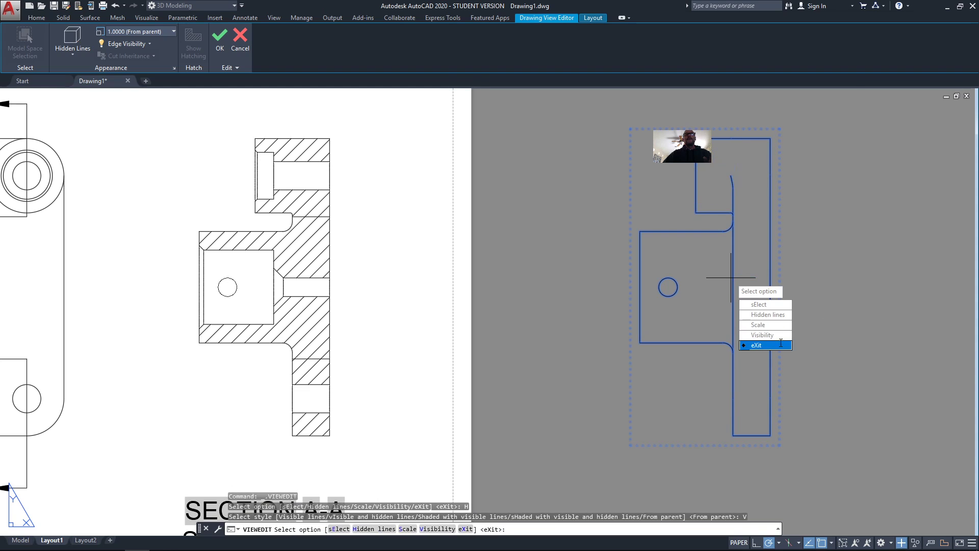
{"action": "left_click", "coordinate": [761, 345]}
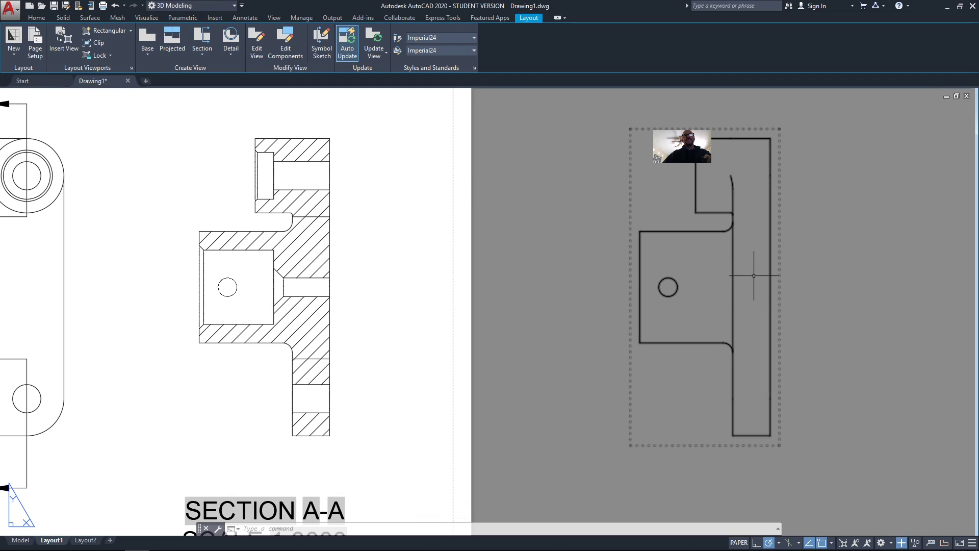
{"action": "left_click", "coordinate": [734, 268]}
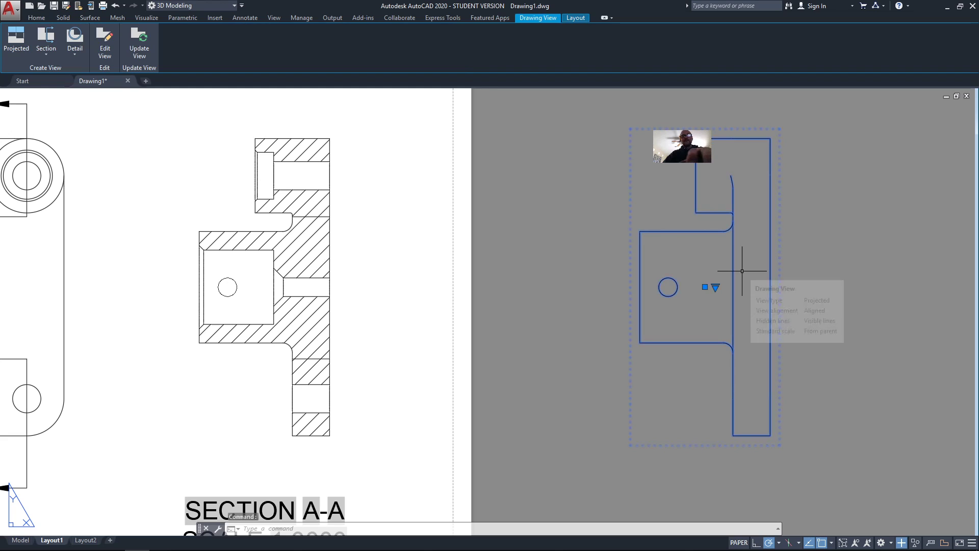
Delete the projected view and the SECTION A-A label, keeping the top view and hatched section.
{"action": "key", "text": "Delete"}
{"action": "middle_click_drag", "start_coordinate": [186, 361], "coordinate": [524, 366]}
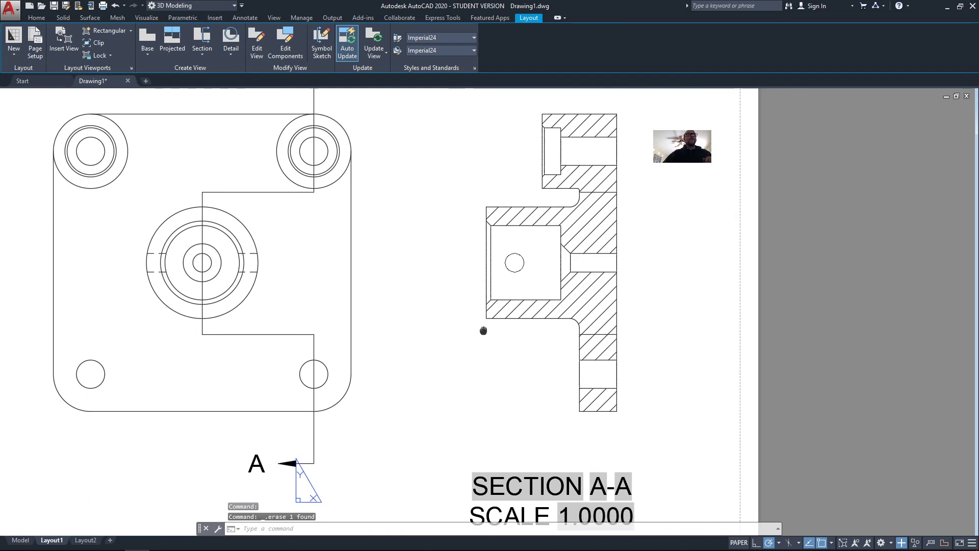
{"action": "left_click", "coordinate": [538, 420]}
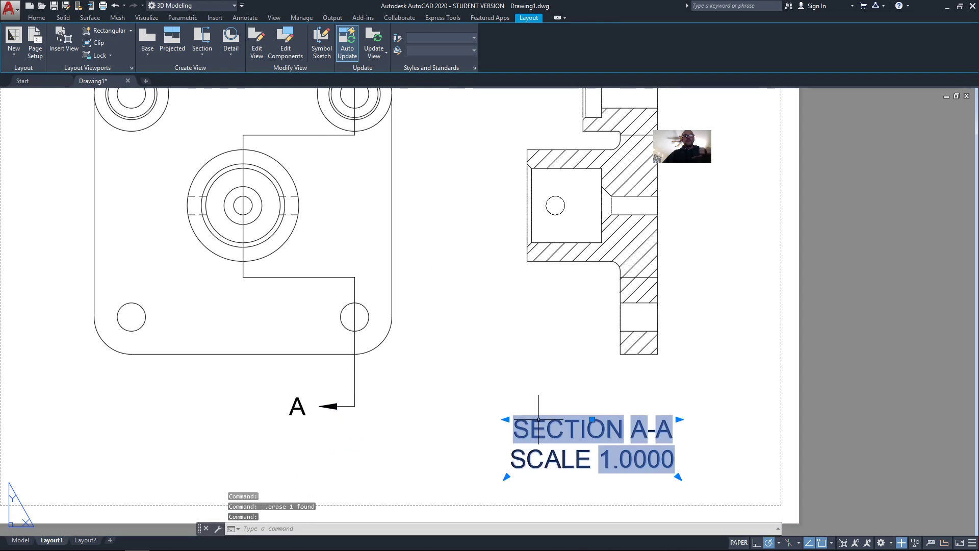
{"action": "key", "text": "Delete"}
{"action": "left_click", "coordinate": [589, 306]}
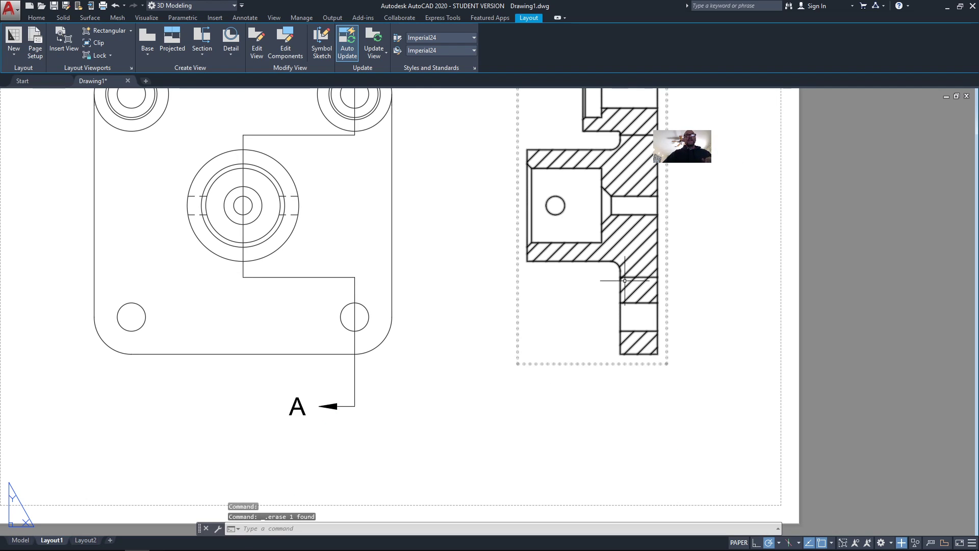
{"action": "key", "text": "Escape"}
{"action": "scroll", "coordinate": [574, 414], "scroll_direction": "down", "scroll_amount": 2}
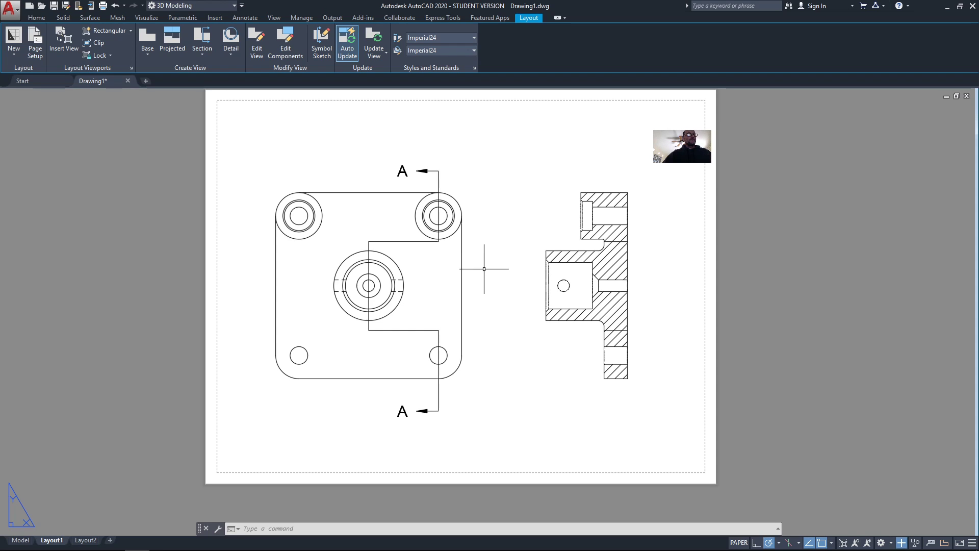
Switch to the PDF viewer showing Problem 12.21's recommended cutting plane.
{"action": "key", "text": "alt+Tab"}
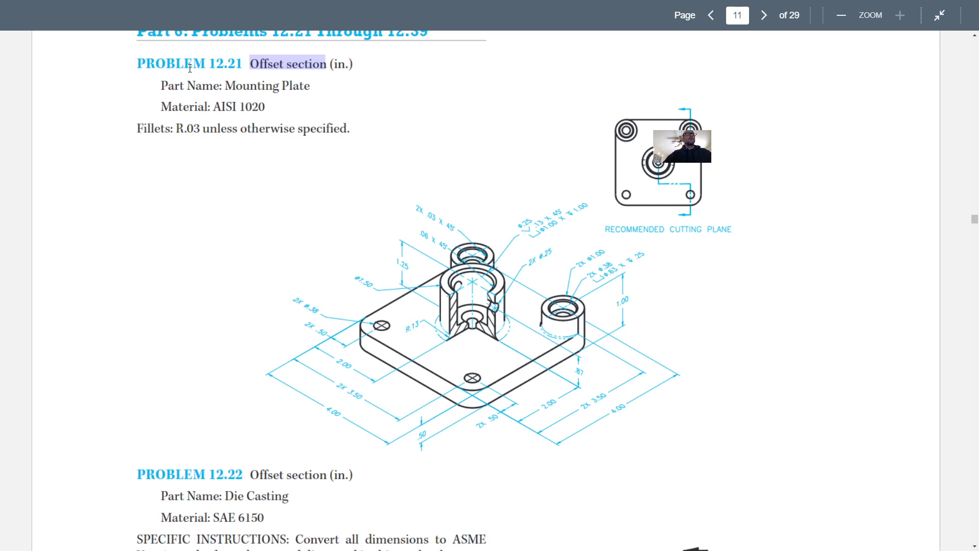